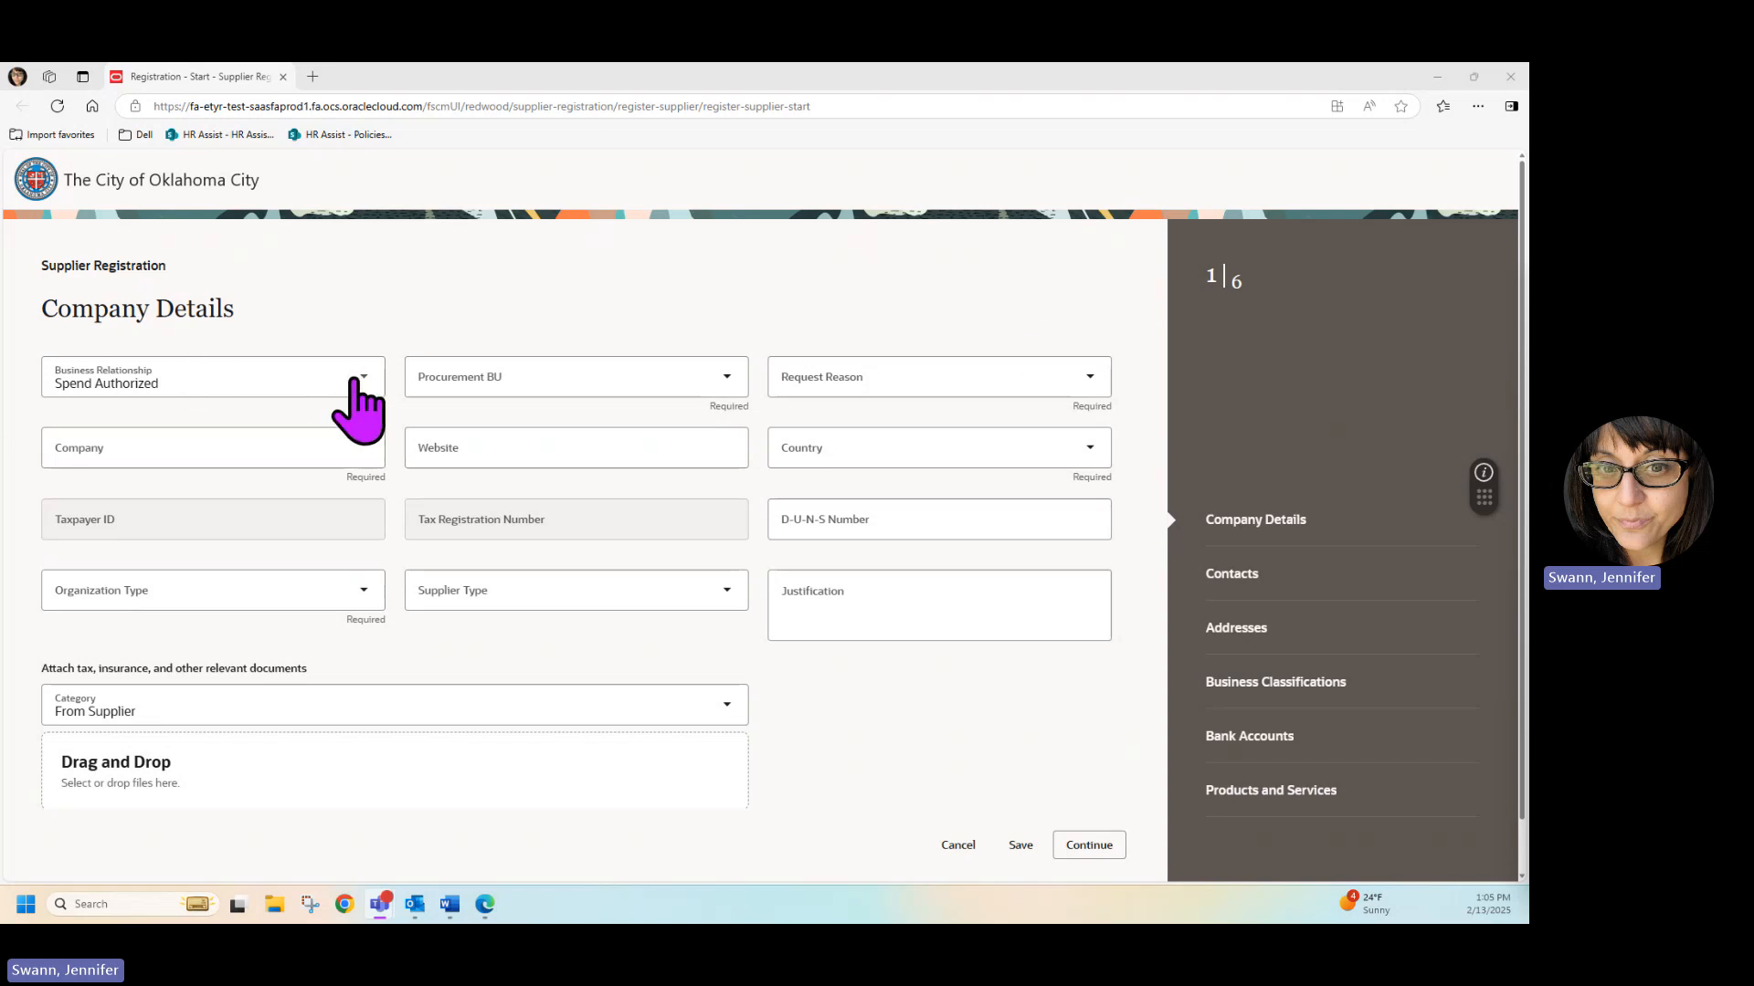
Set the business relationship to Prospective in the company details.
left_click(354, 380)
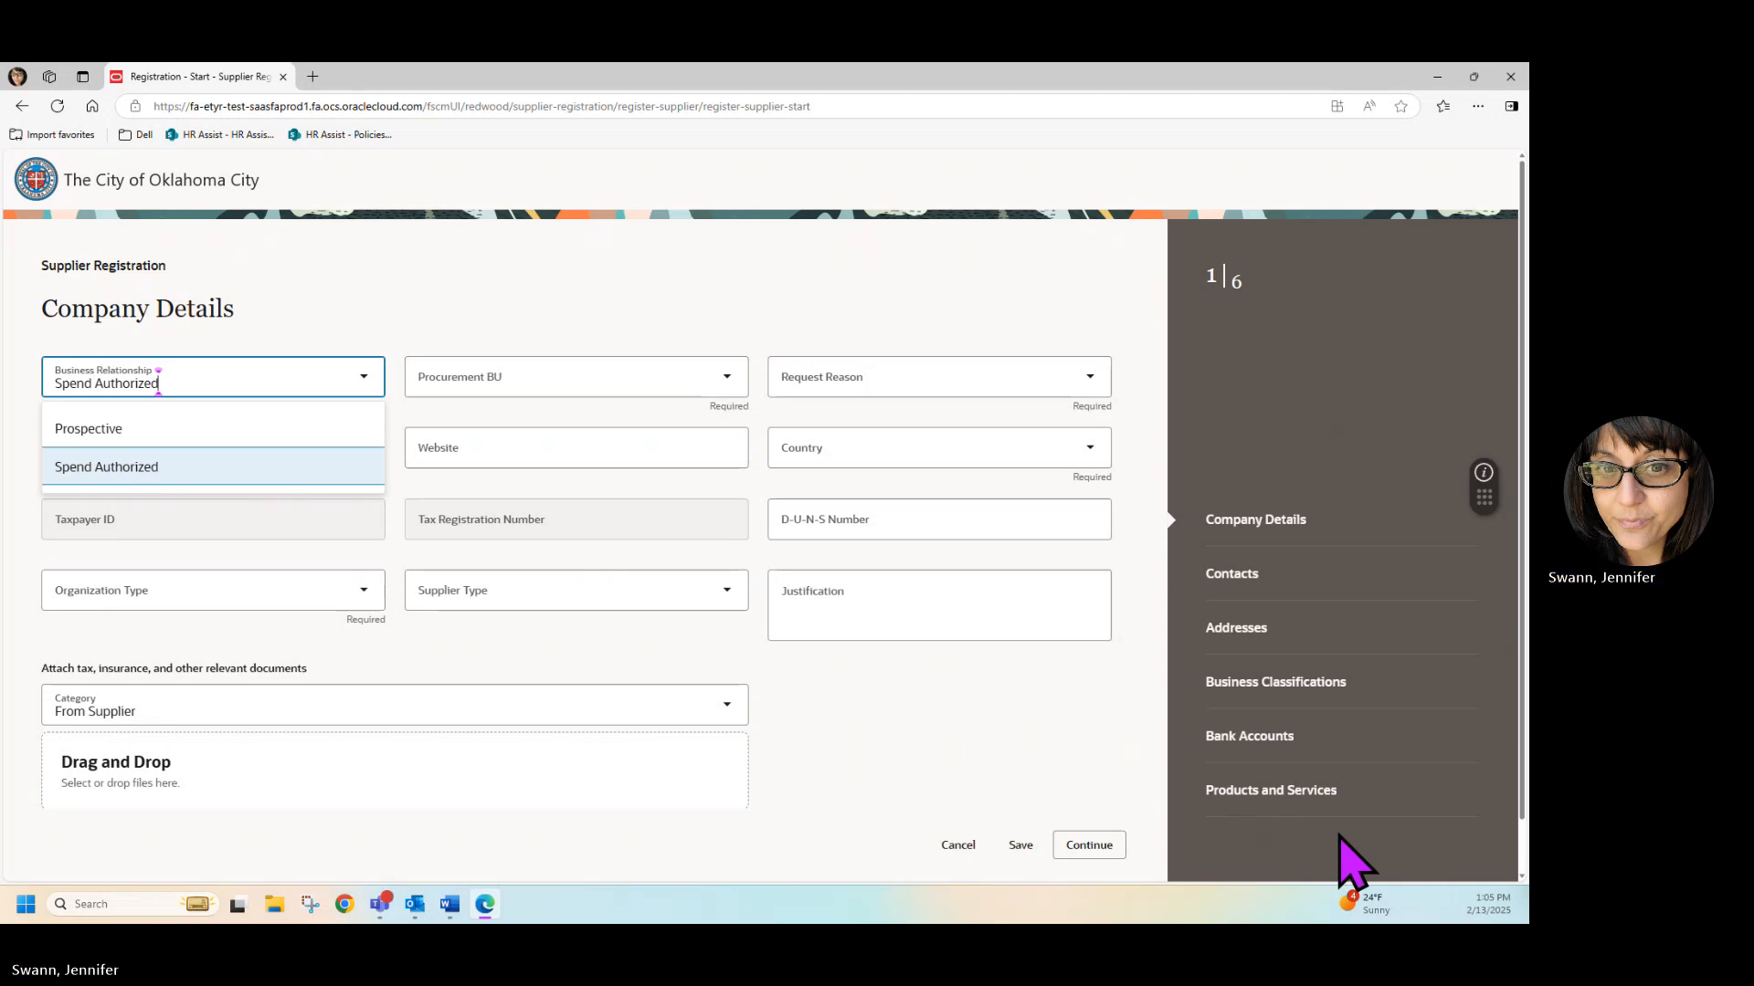
left_click(347, 379)
left_click(234, 365)
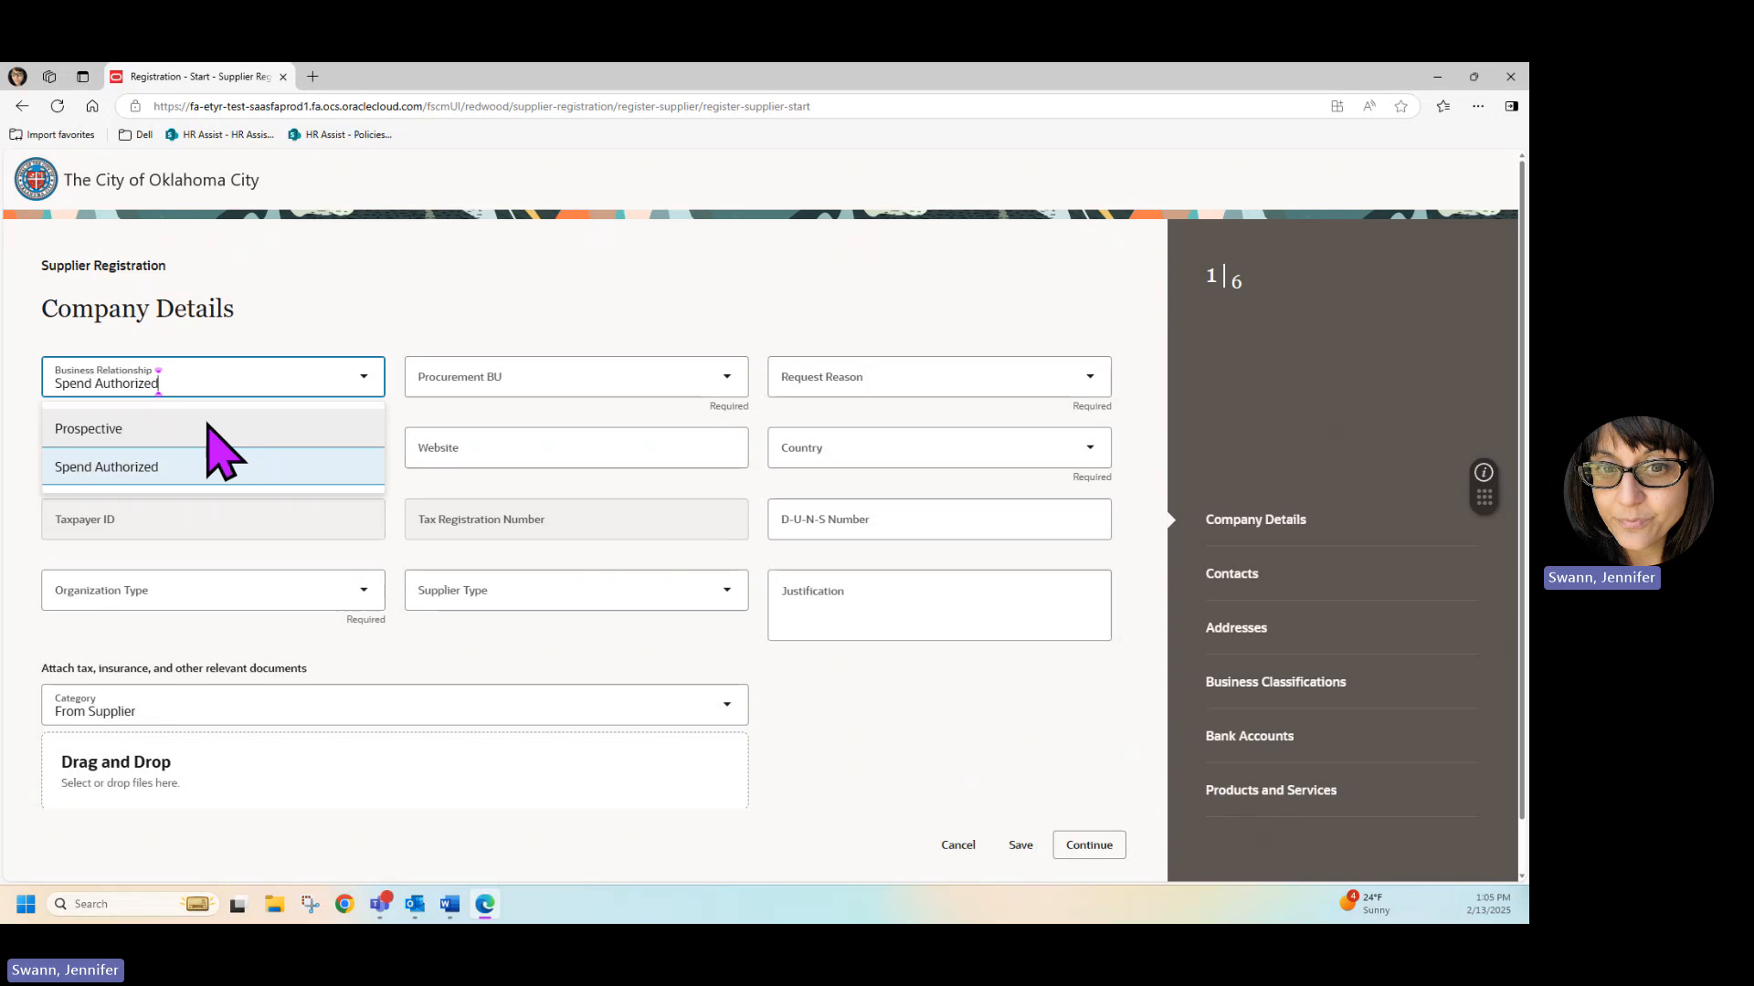
left_click(128, 429)
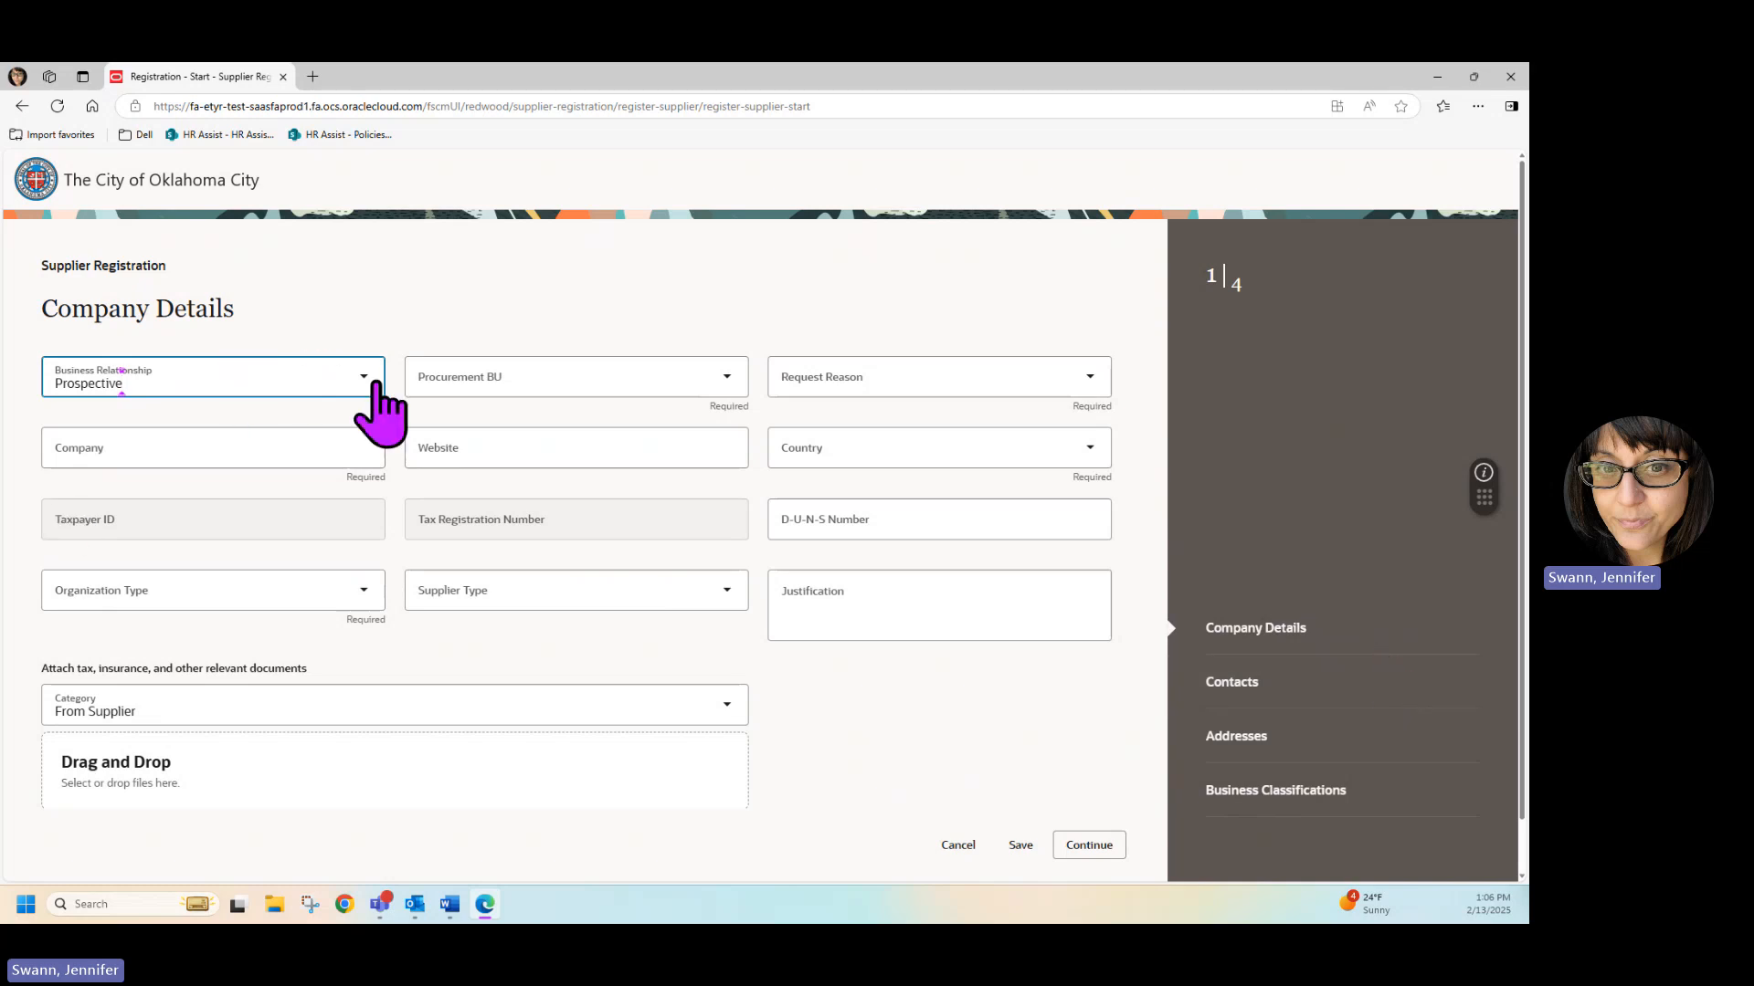
Set the procurement BU to The City of Oklahoma City and the request reason to New Supply Source.
left_click(517, 376)
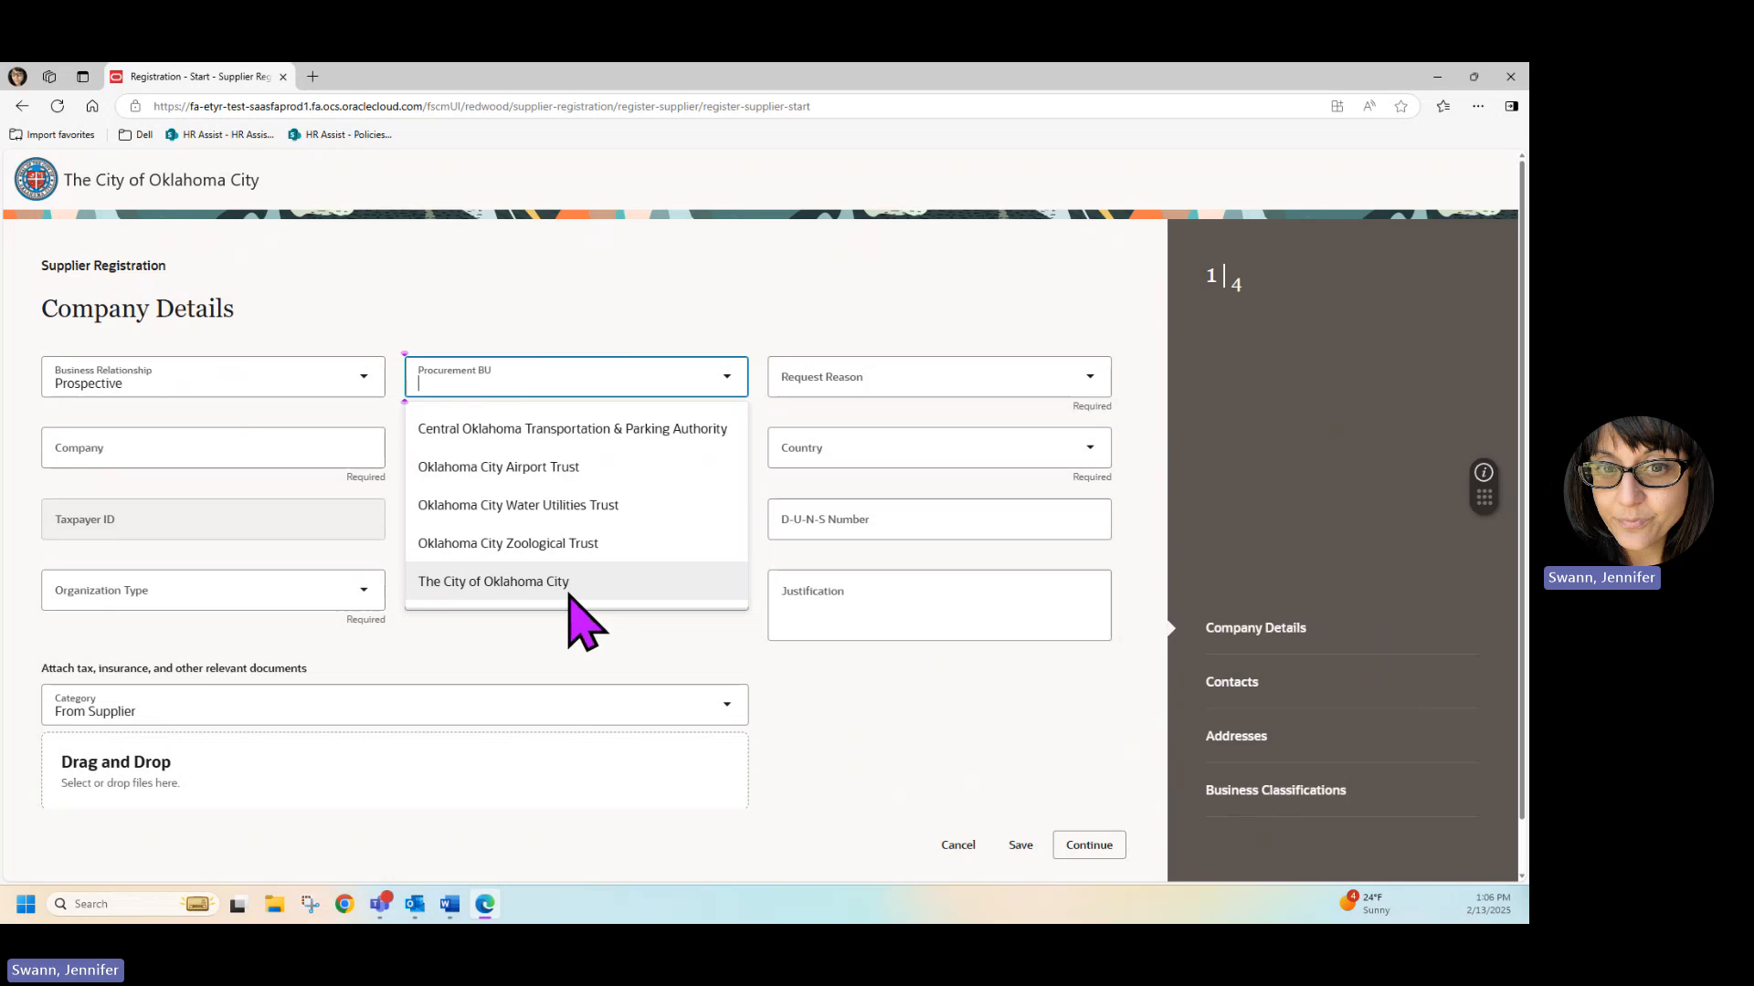
left_click(568, 580)
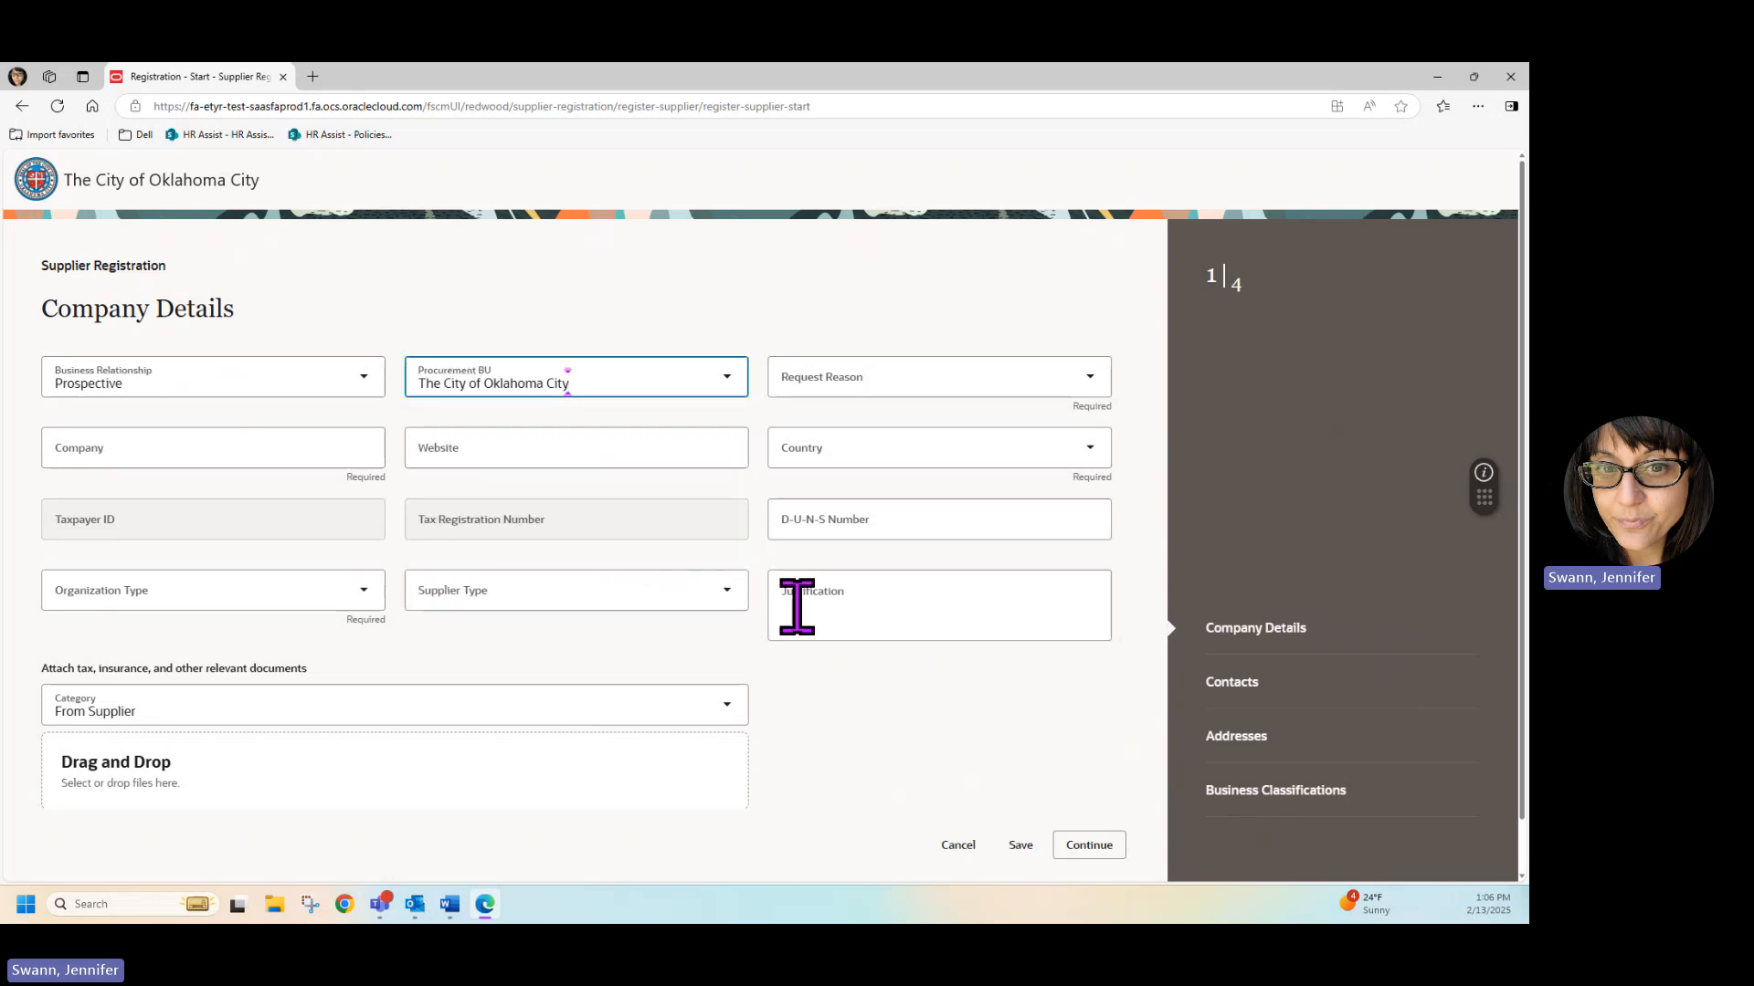
left_click(897, 376)
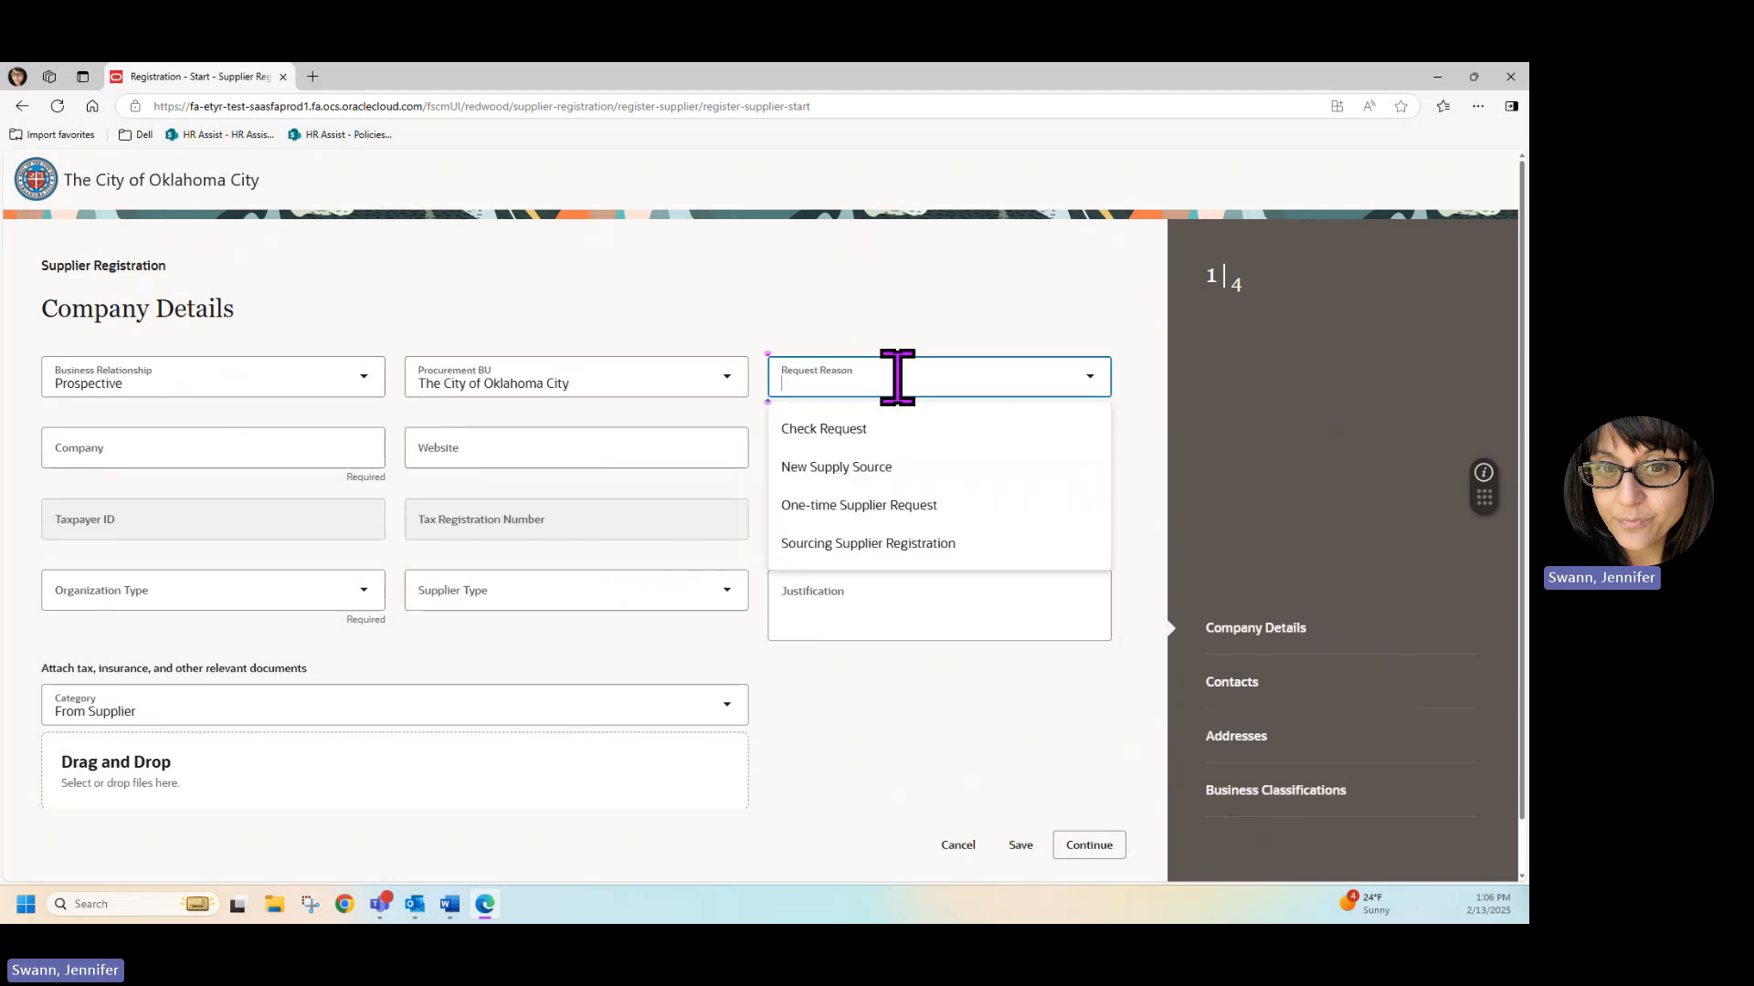
left_click(868, 467)
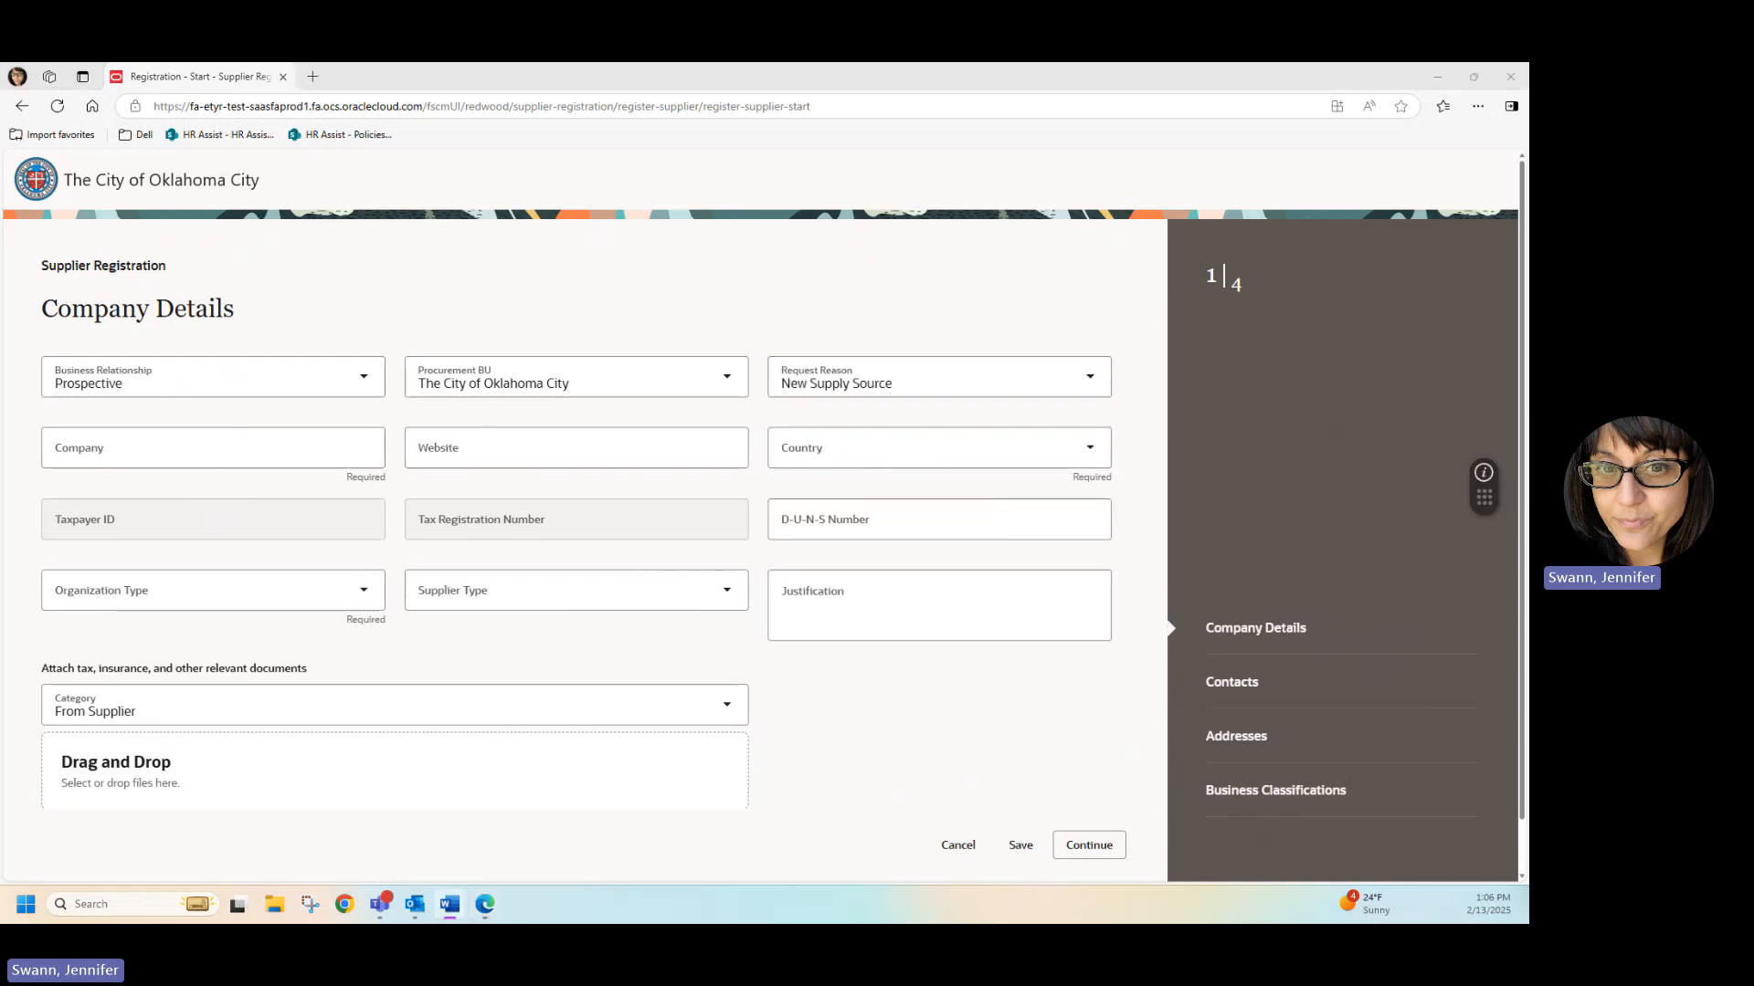
Enter Flycatcher Model as the company and set its country to United States.
left_click(317, 448)
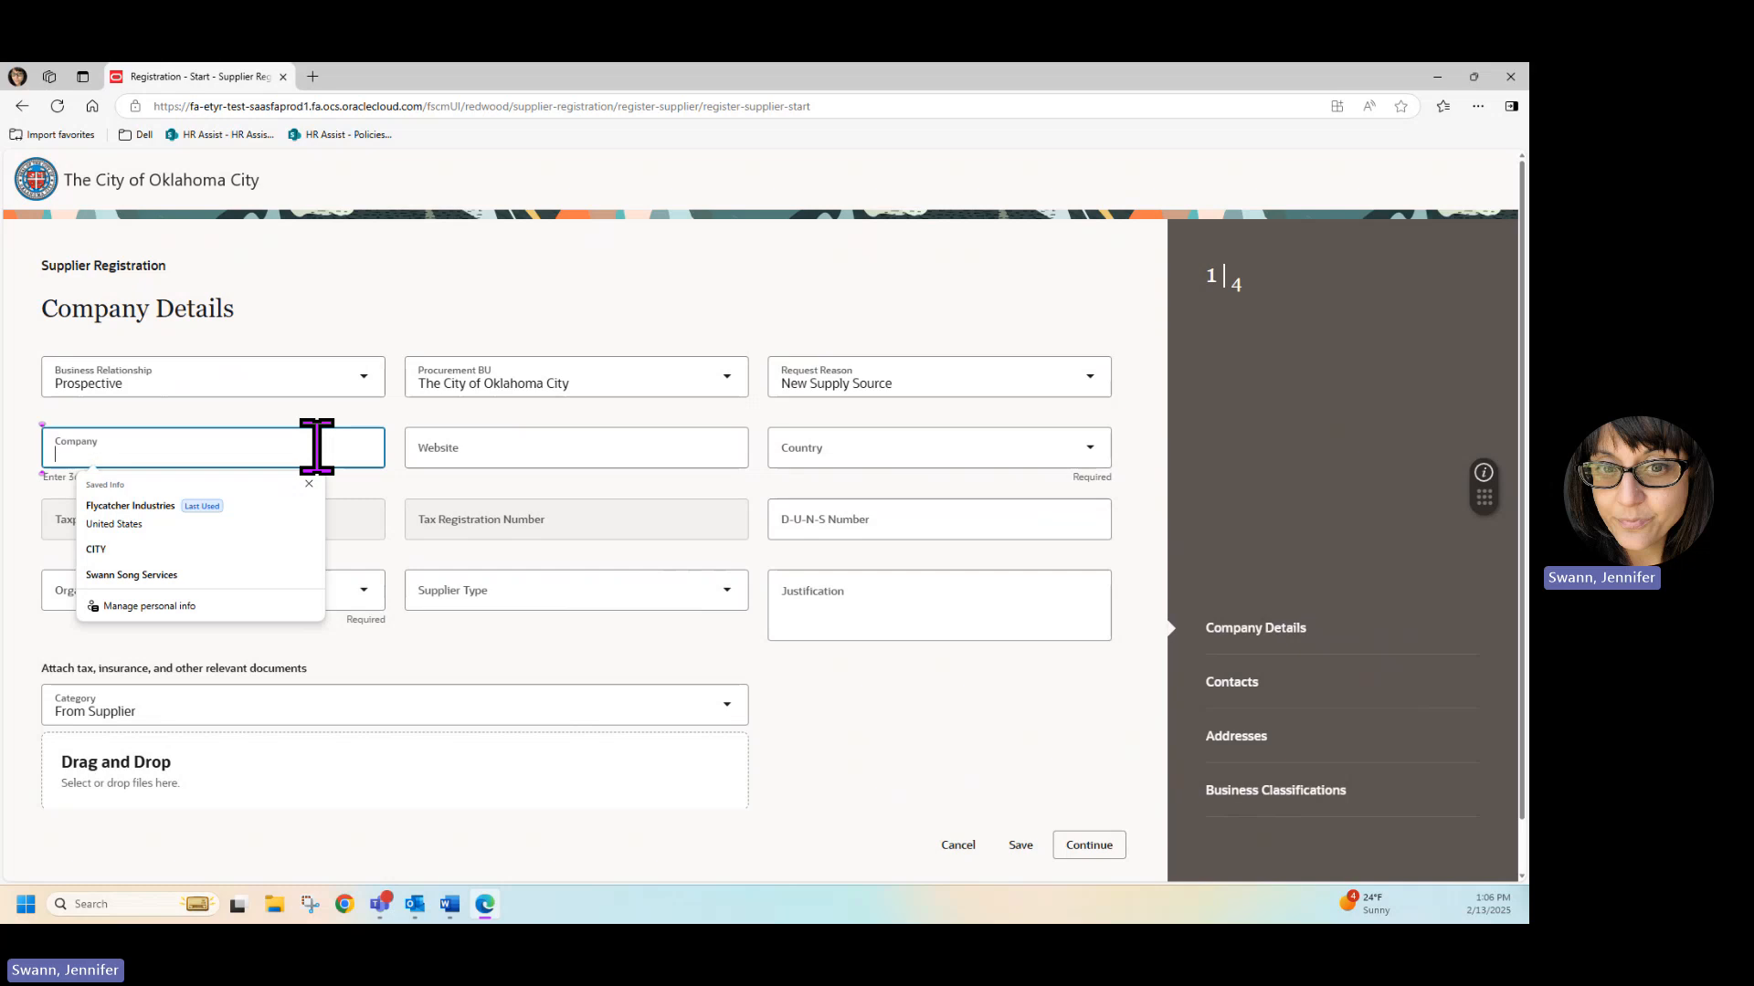
left_click(822, 453)
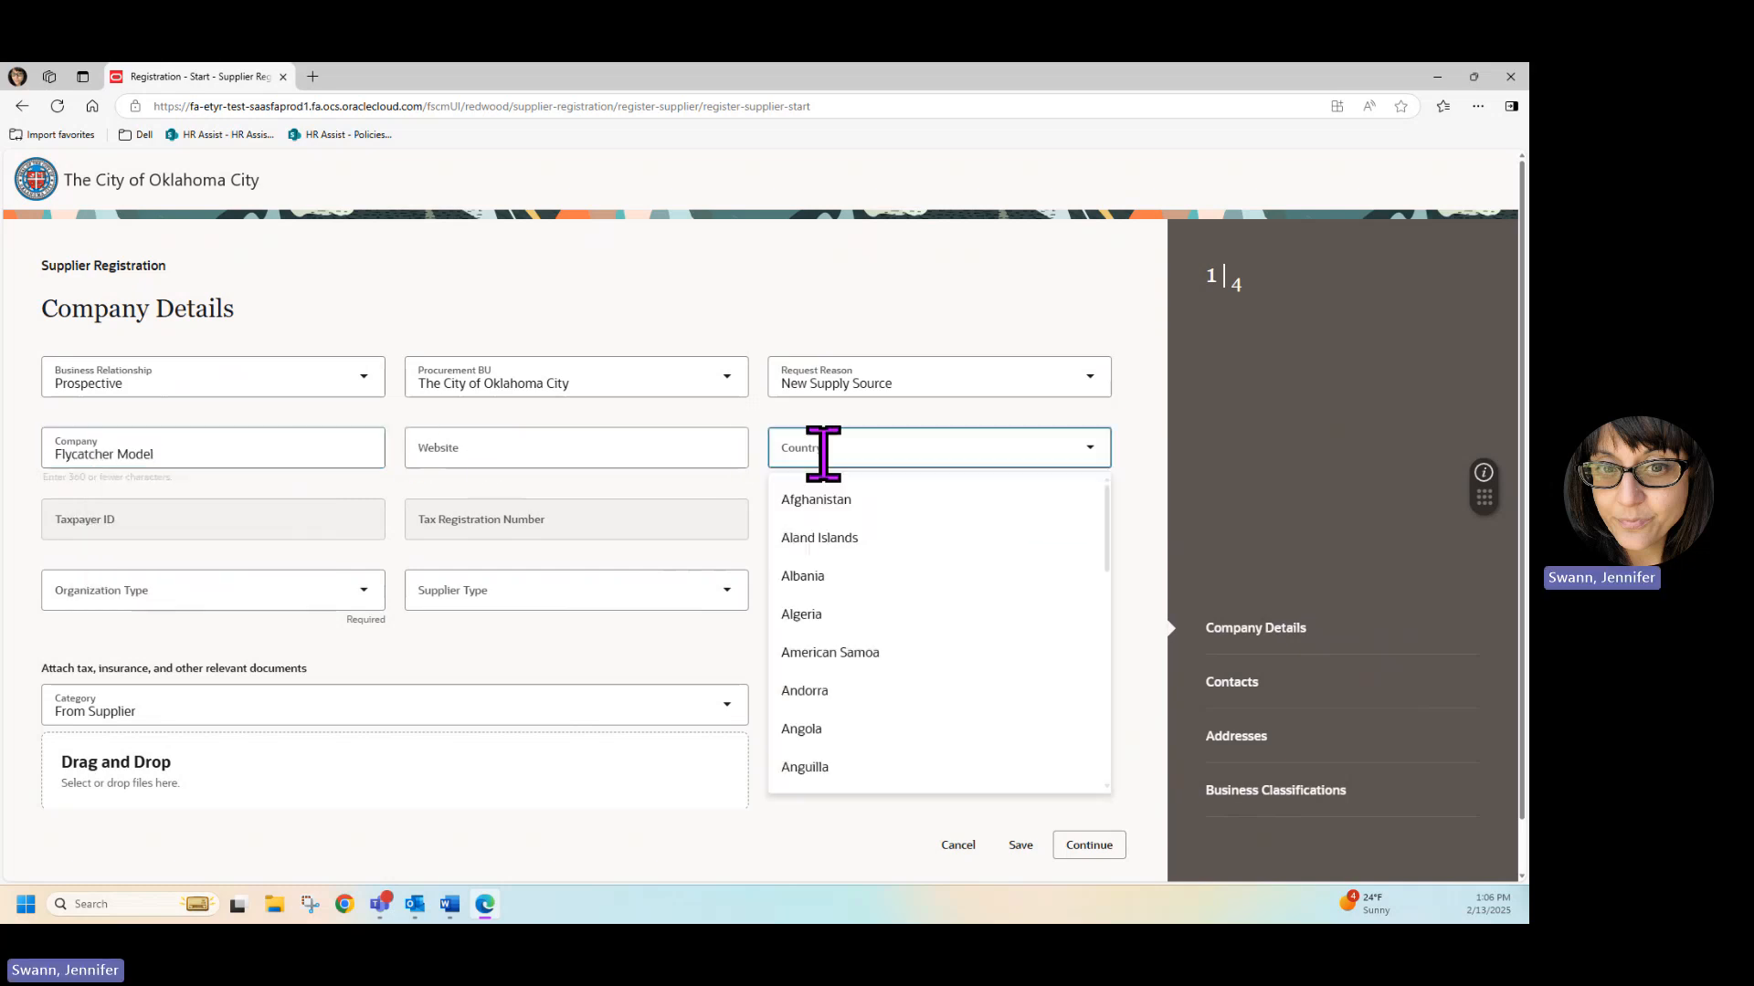
left_click(853, 525)
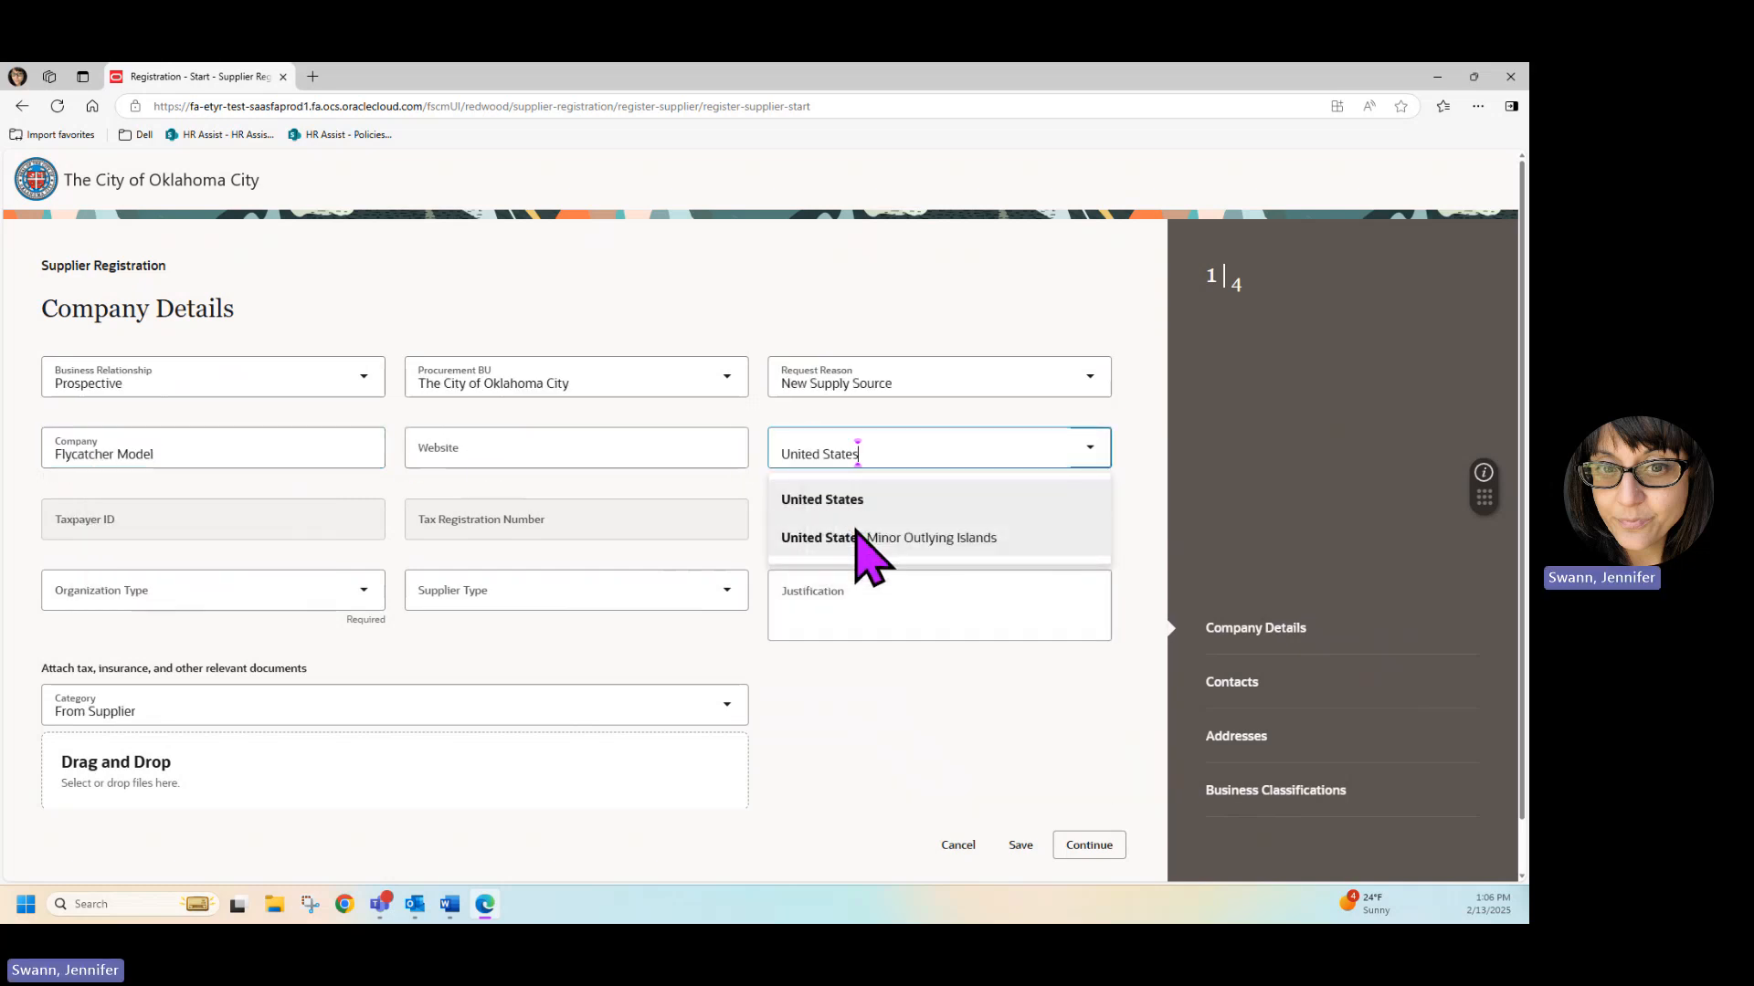
left_click(847, 509)
left_click(896, 695)
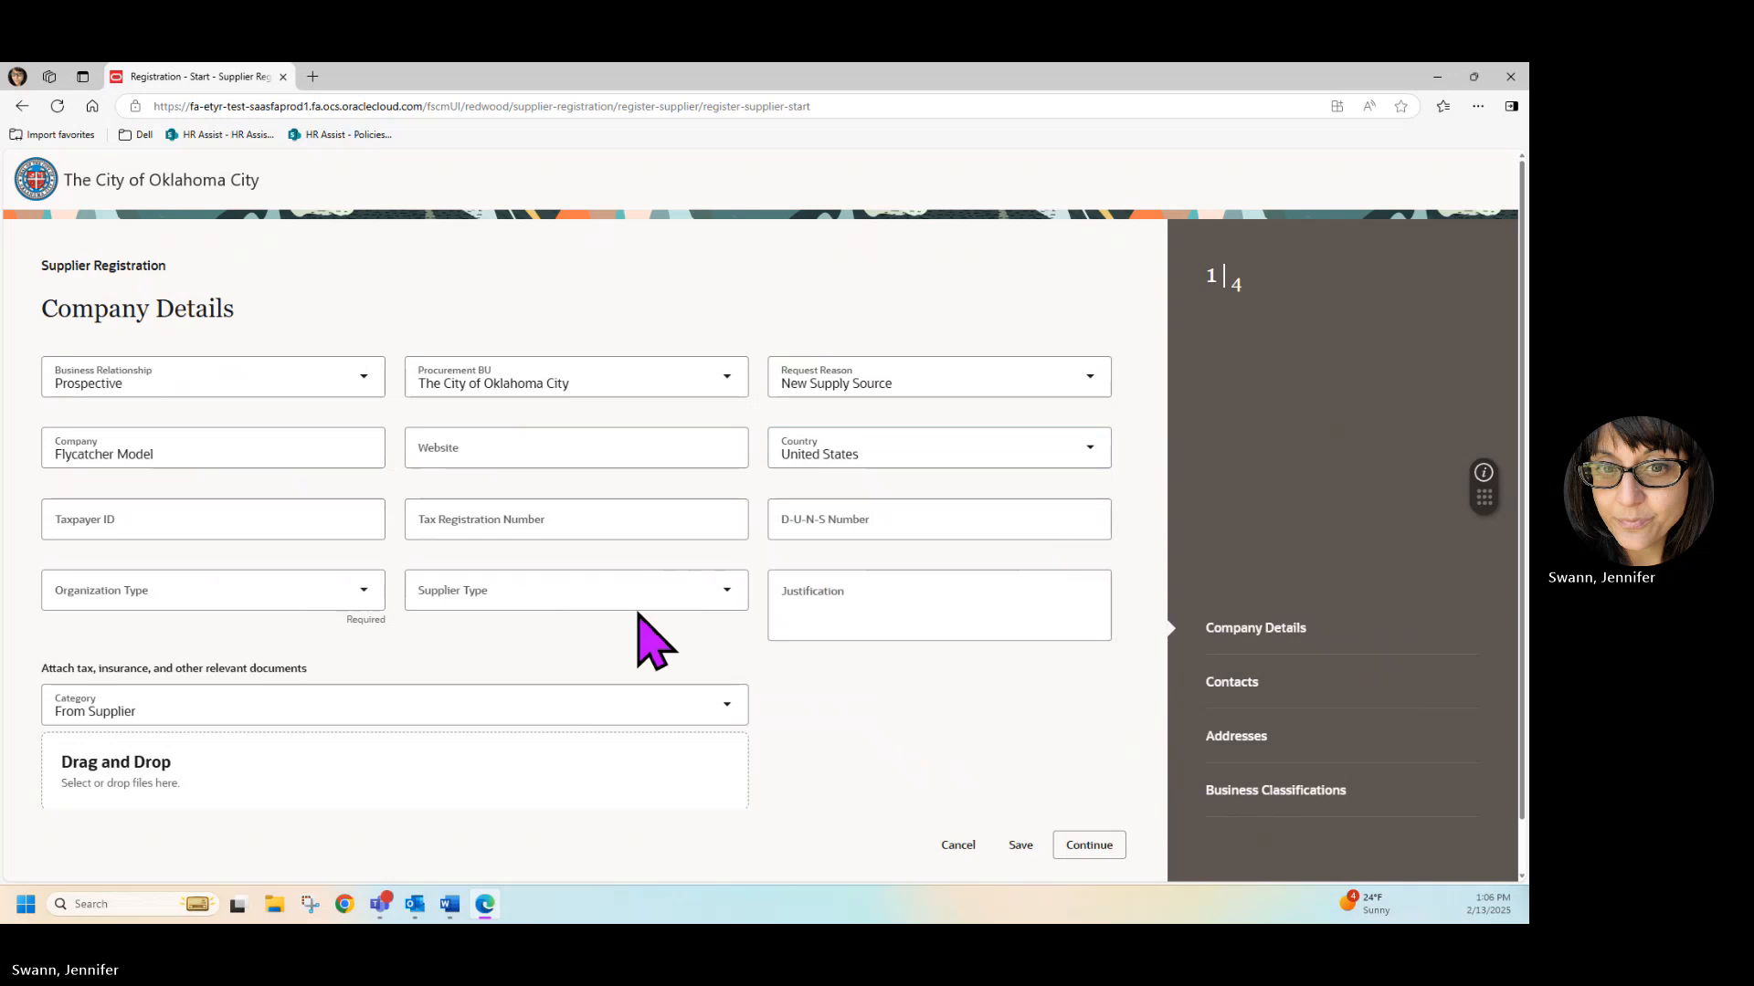
Copy the company's taxpayer ID from the open Word document into the Taxpayer ID field.
key("alt+Tab")
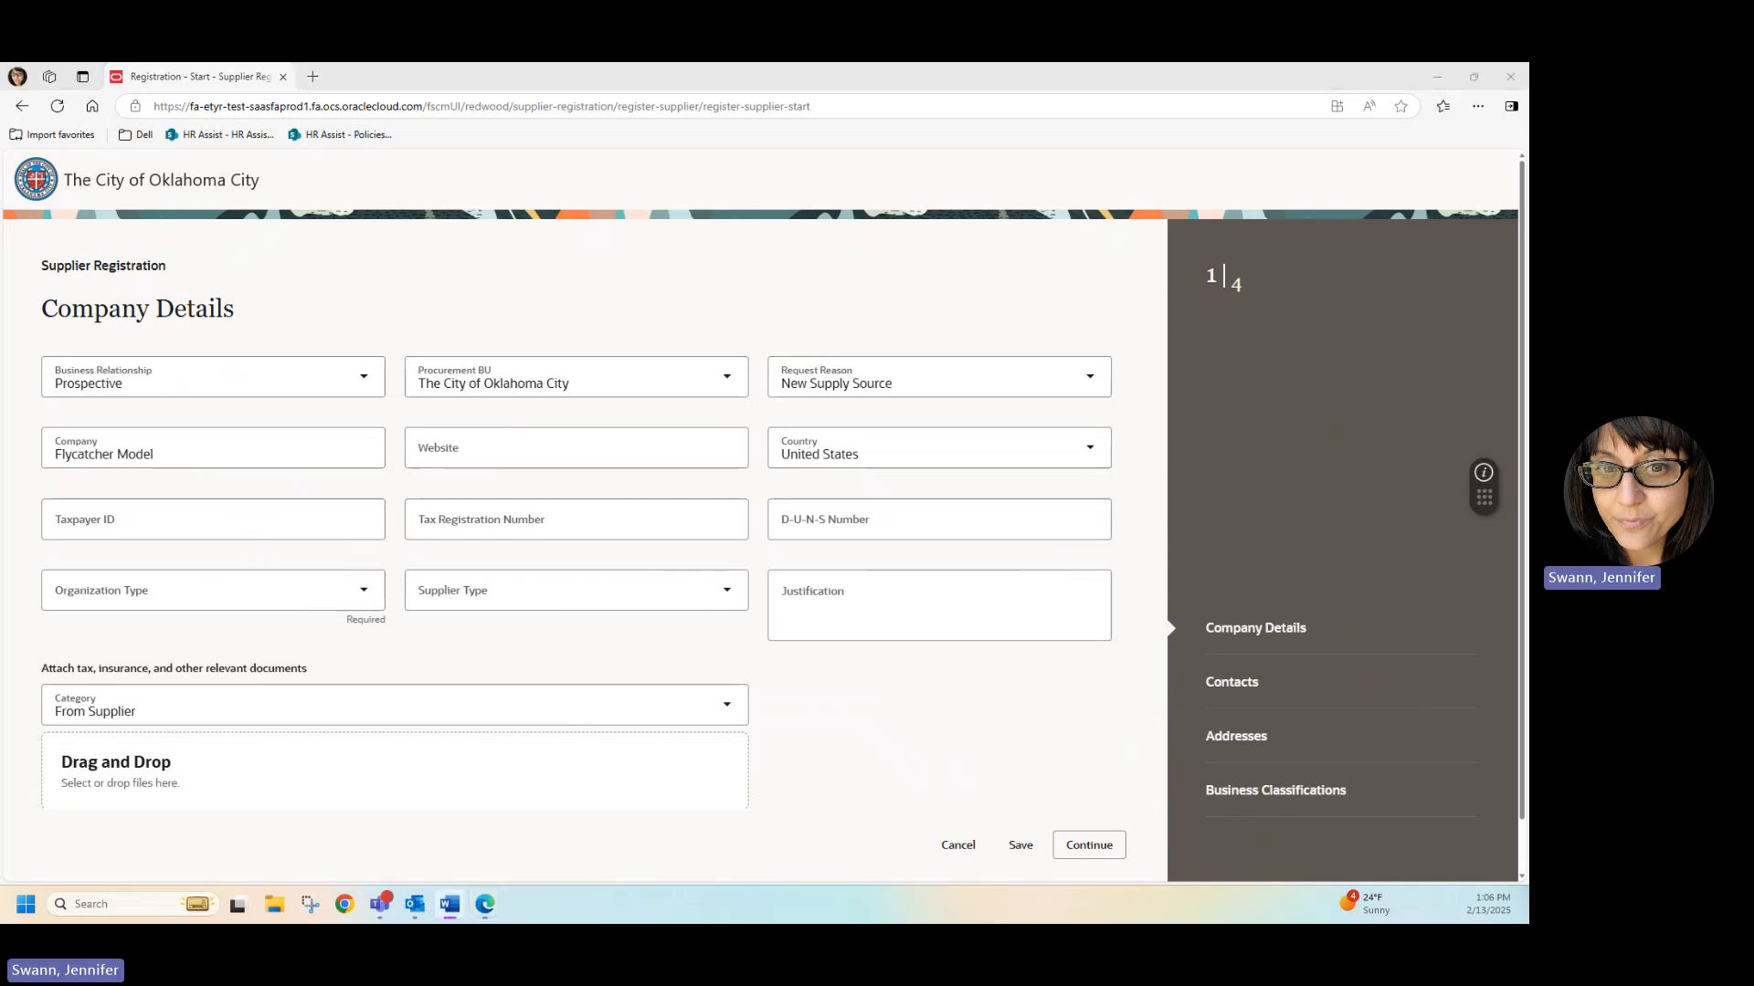
left_click(145, 514)
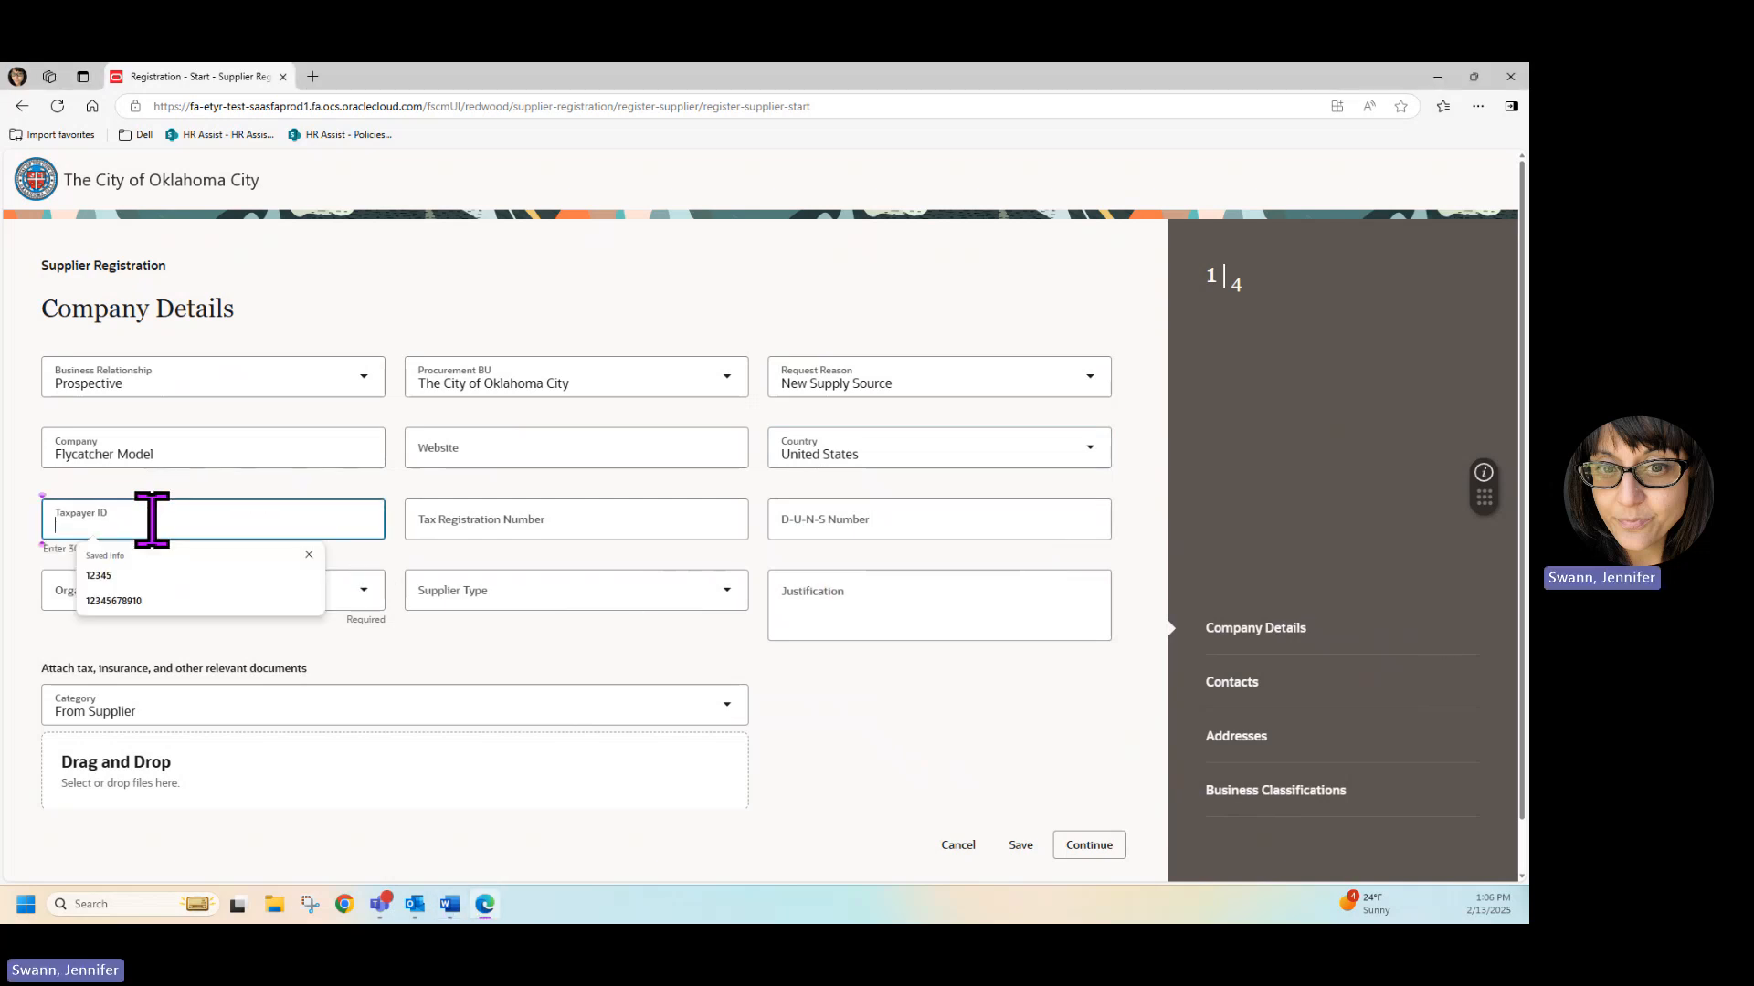
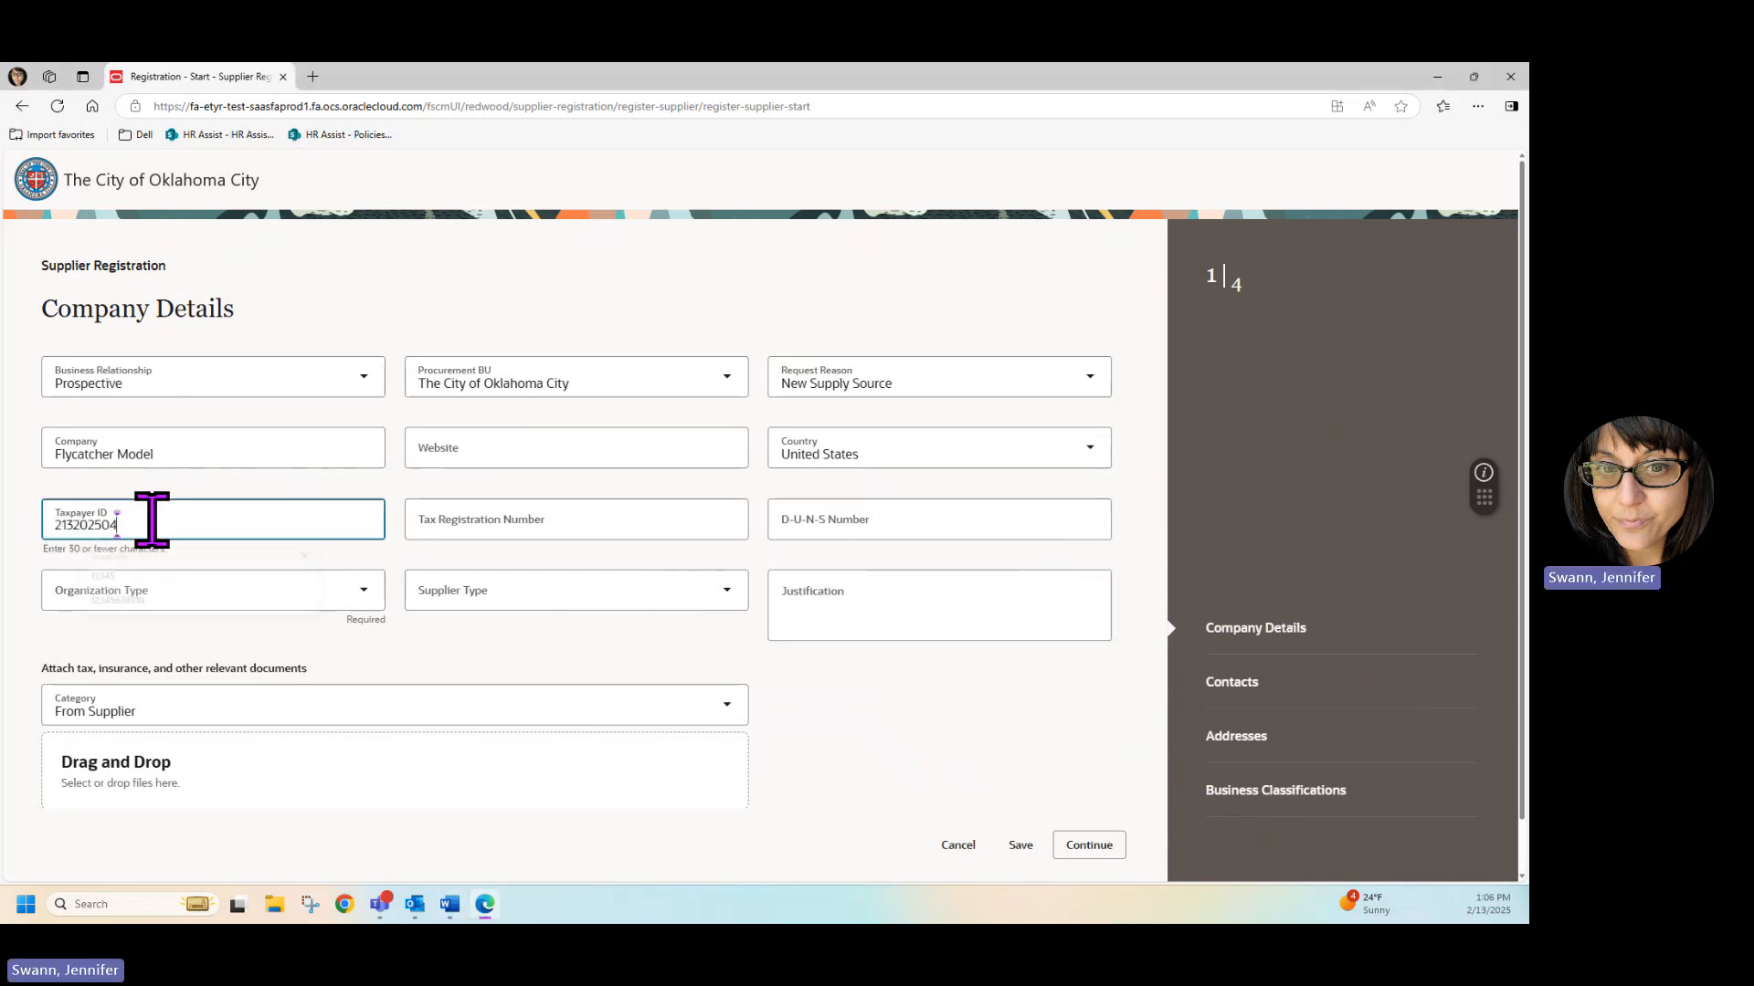
Set the organization type to Corporation and the supplier type to Supplier.
left_click(359, 591)
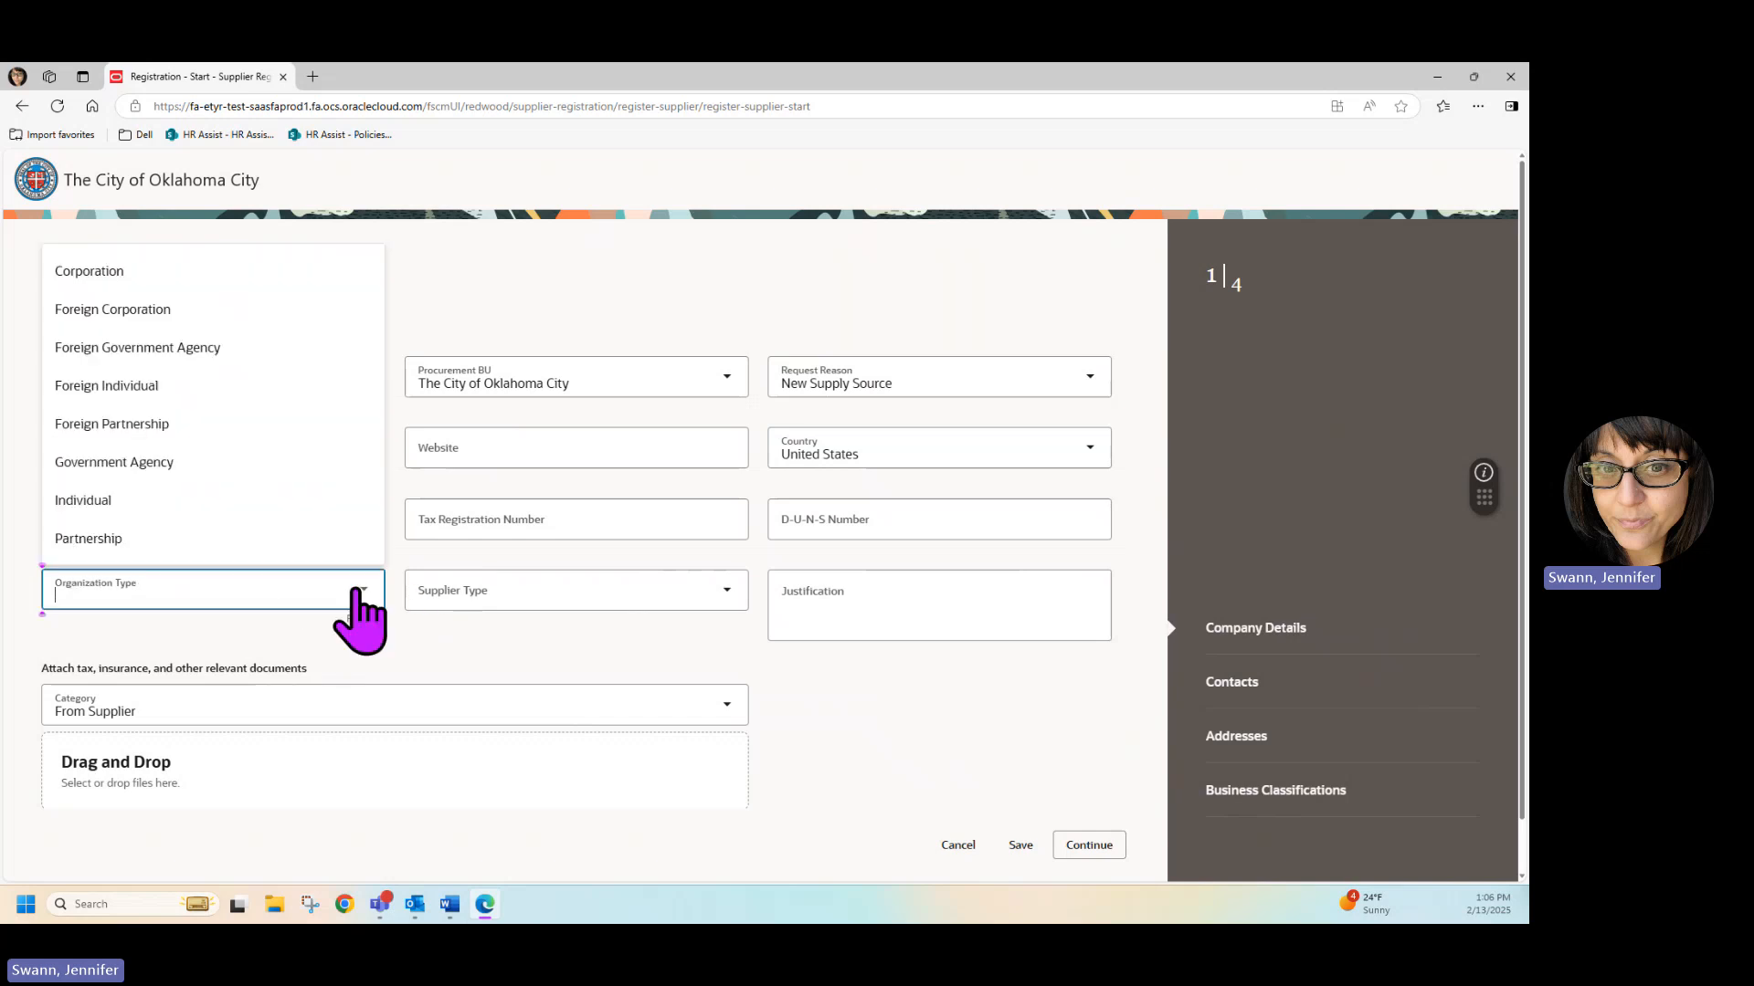
left_click(146, 271)
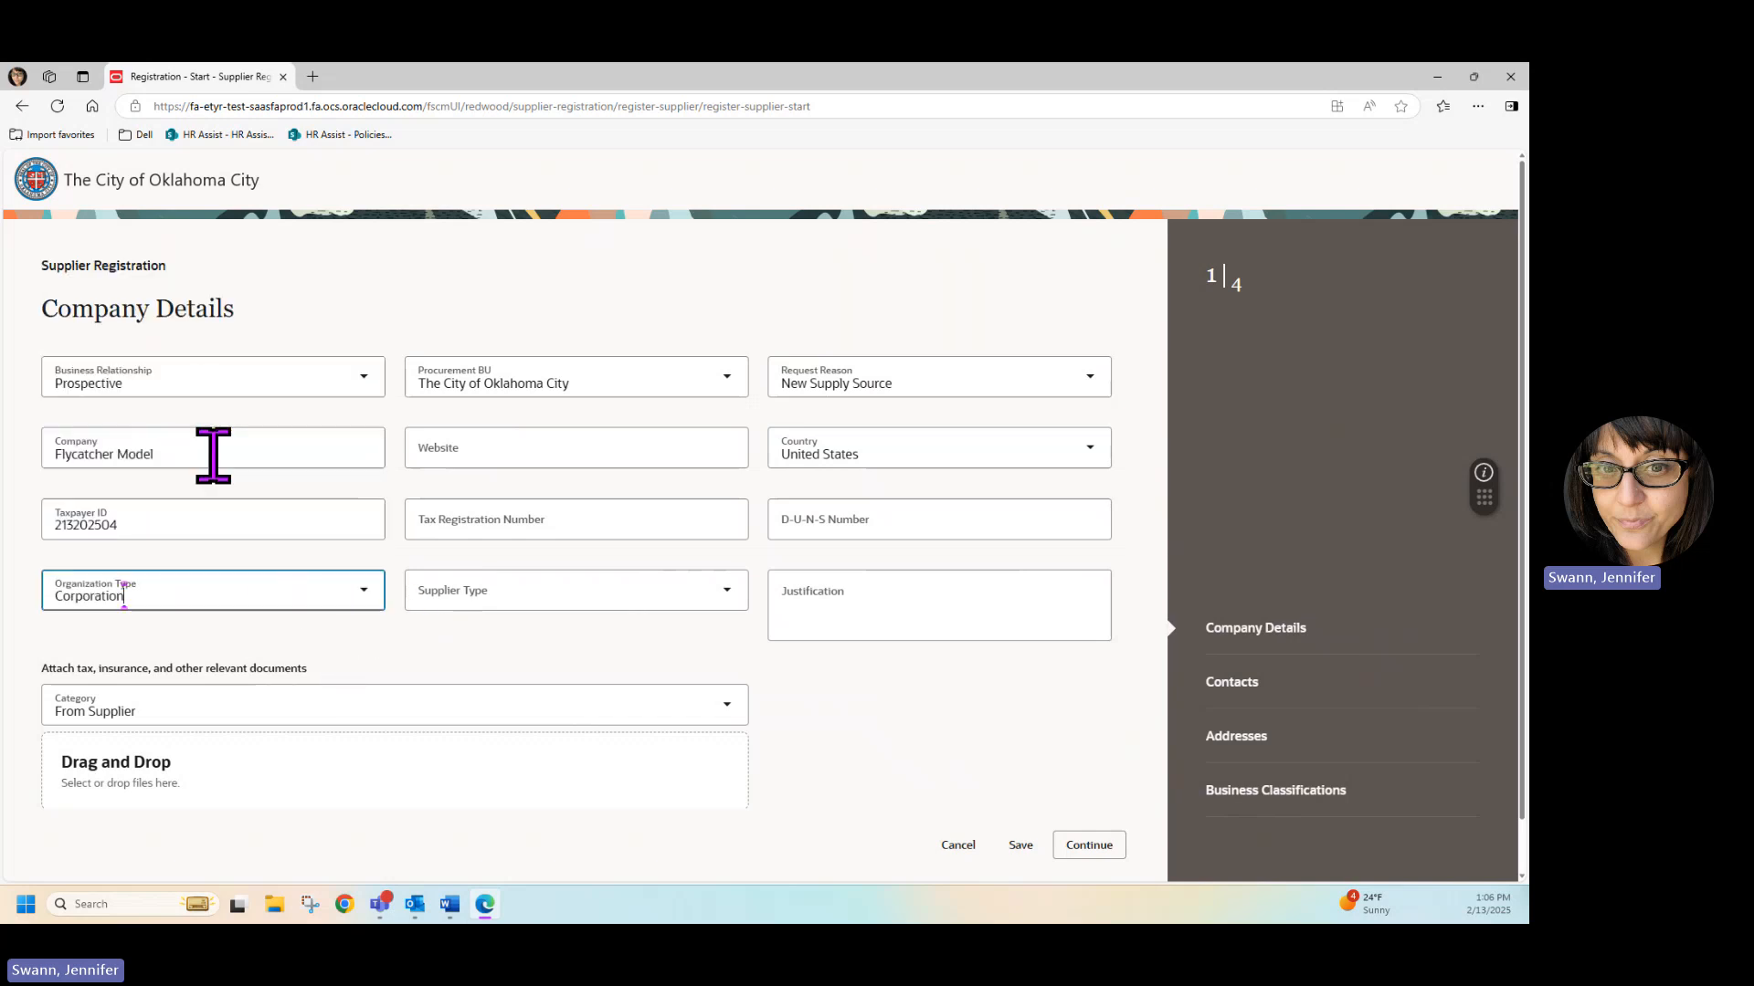
left_click(202, 521)
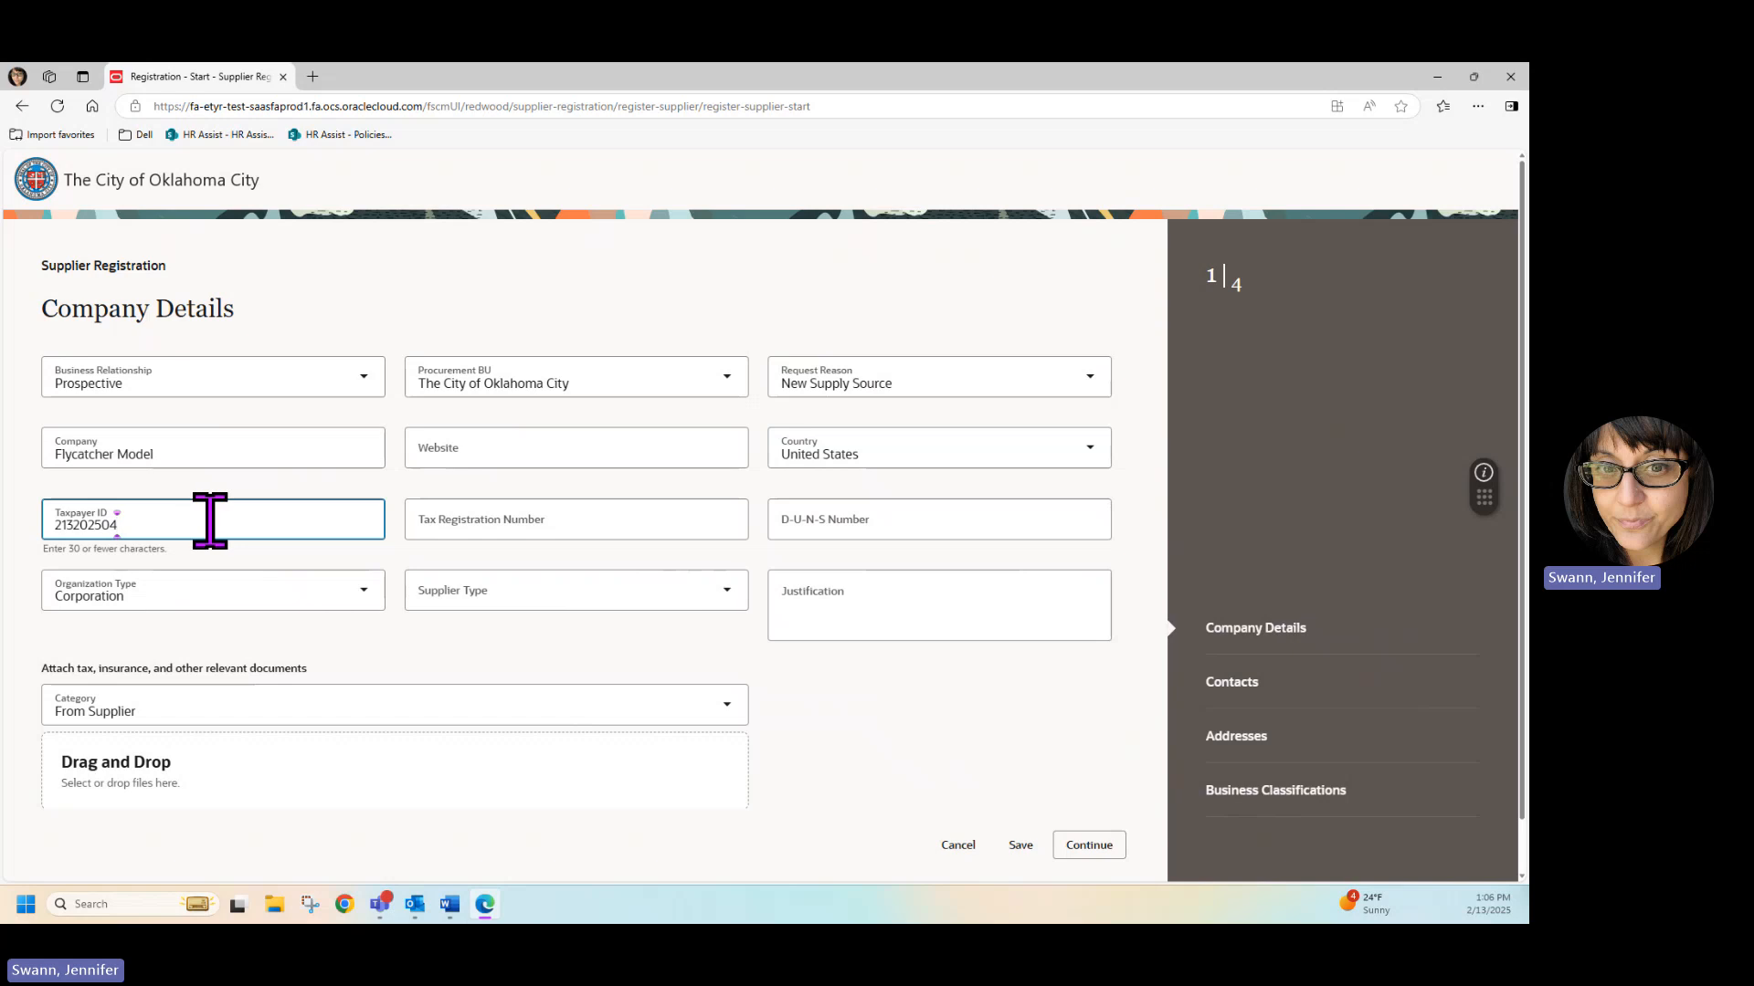
left_click(526, 590)
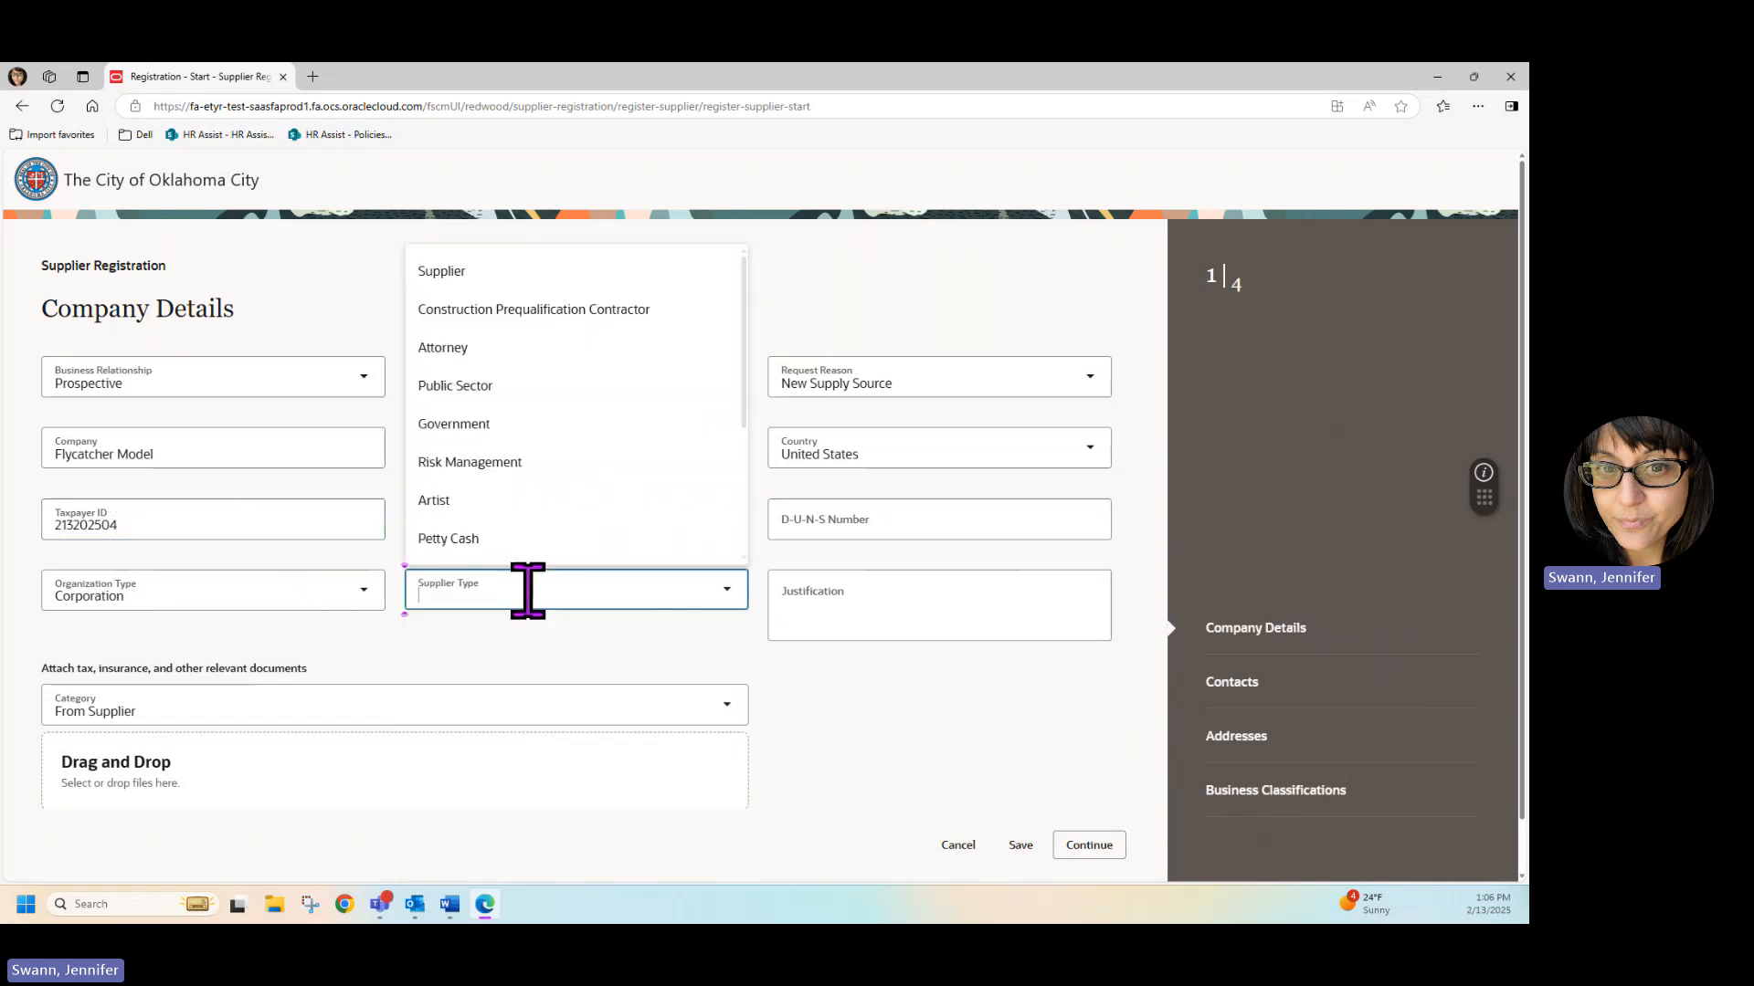
left_click(469, 275)
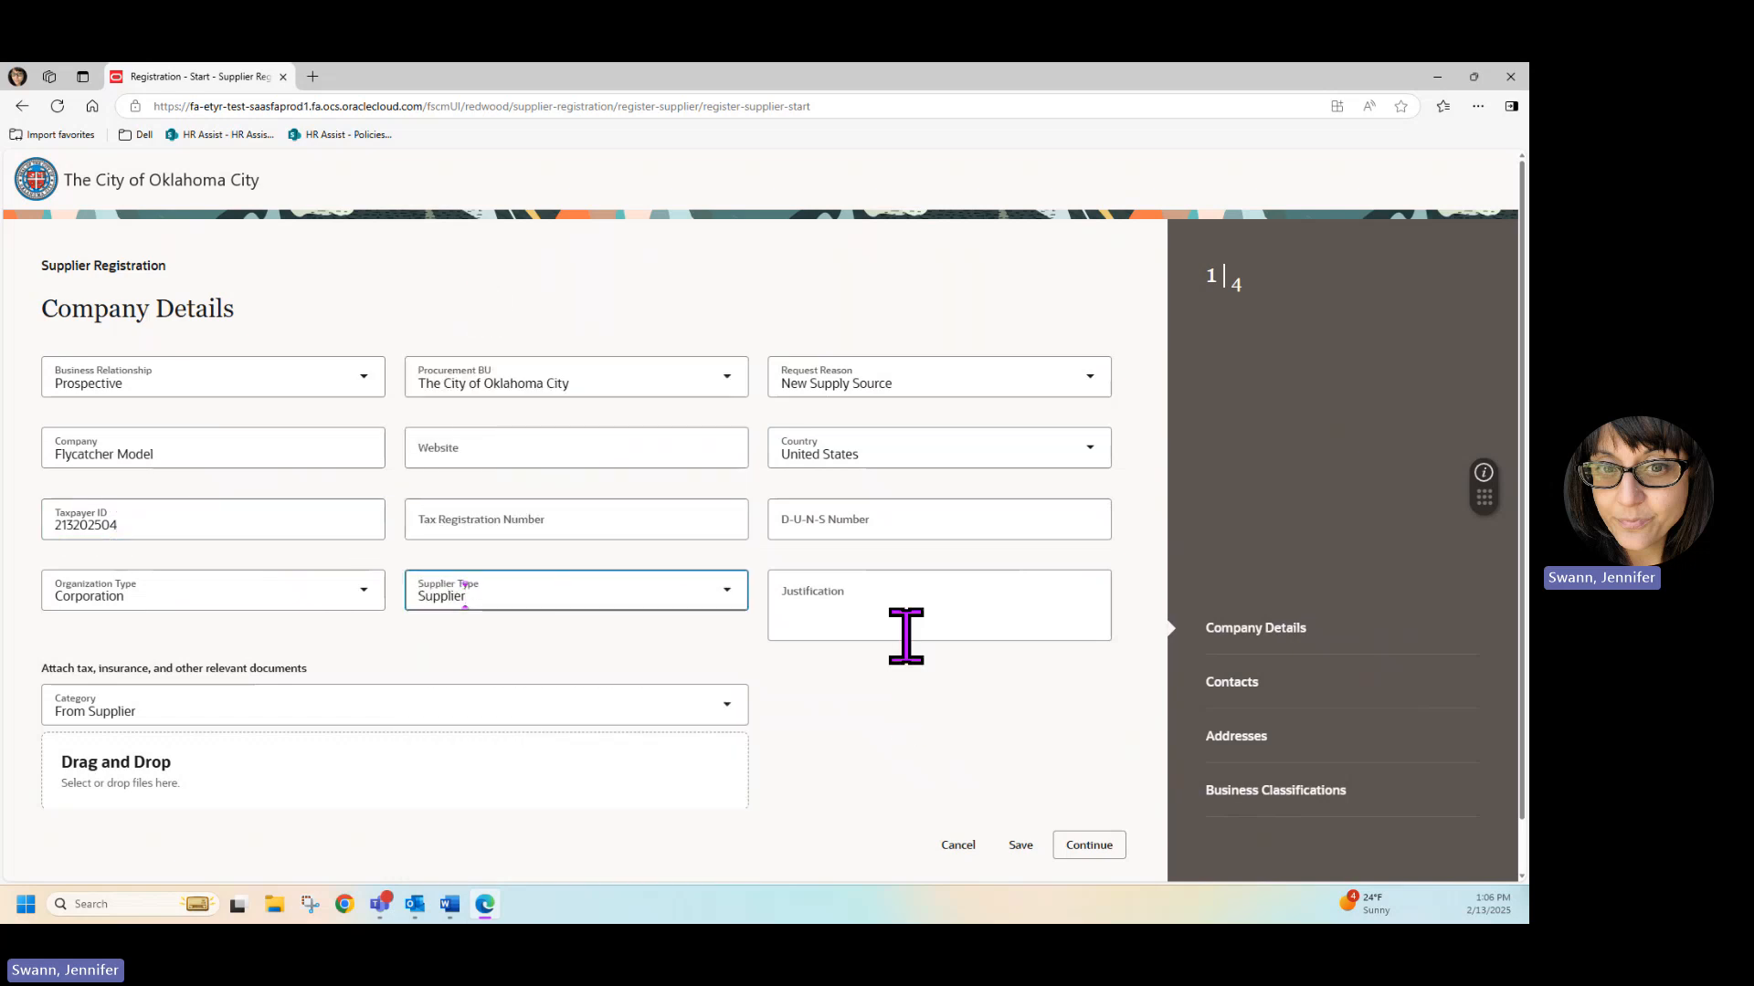
Attach W9 OKCs.pdf to the registration and continue to the contact details with Prospective as the business relationship.
scroll(916, 678, "down", 1)
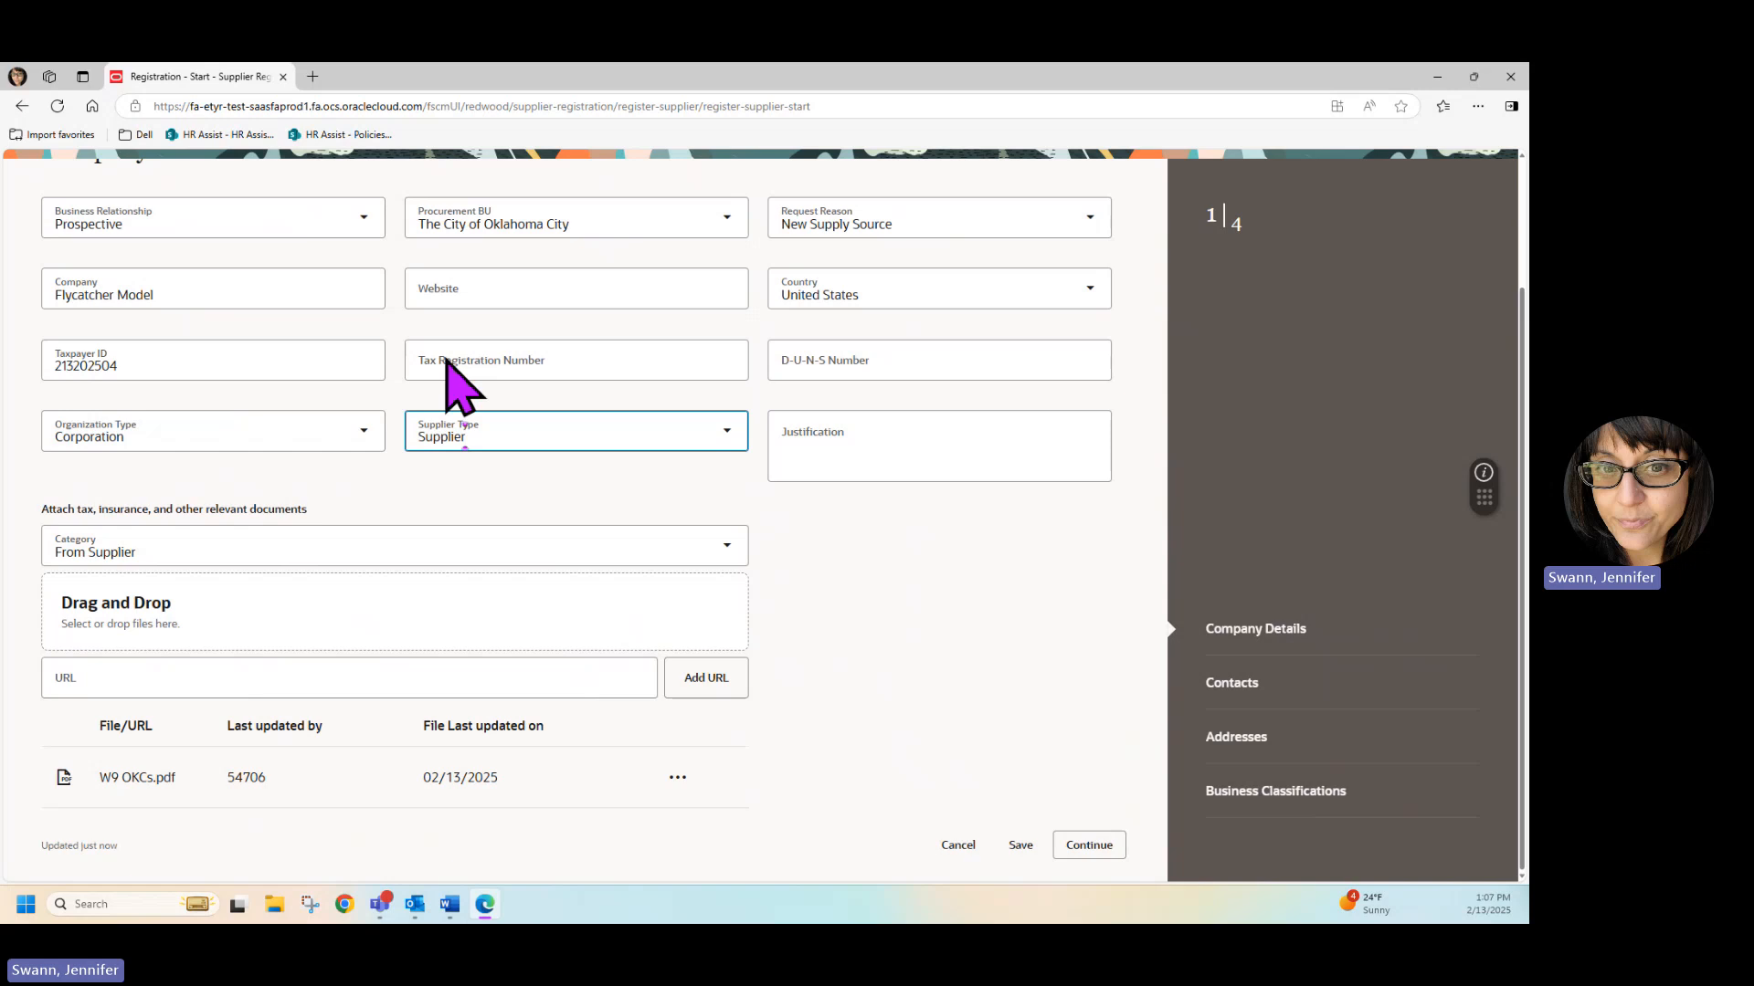
left_click(364, 218)
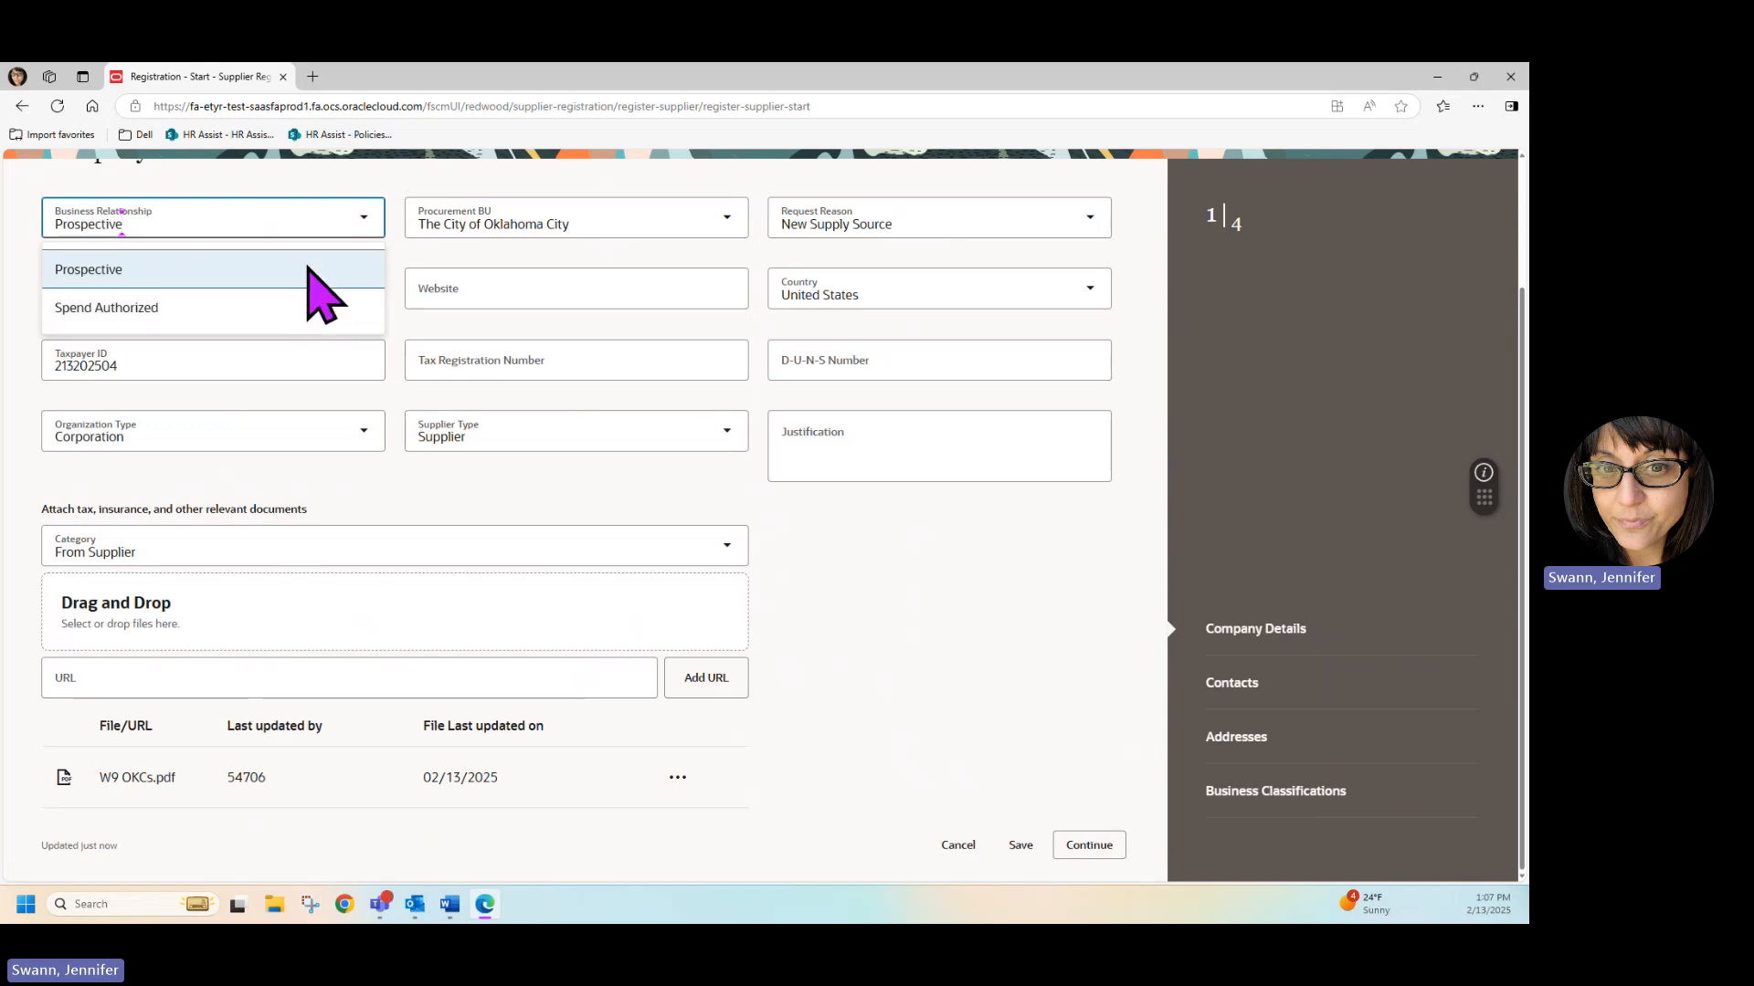
left_click(314, 282)
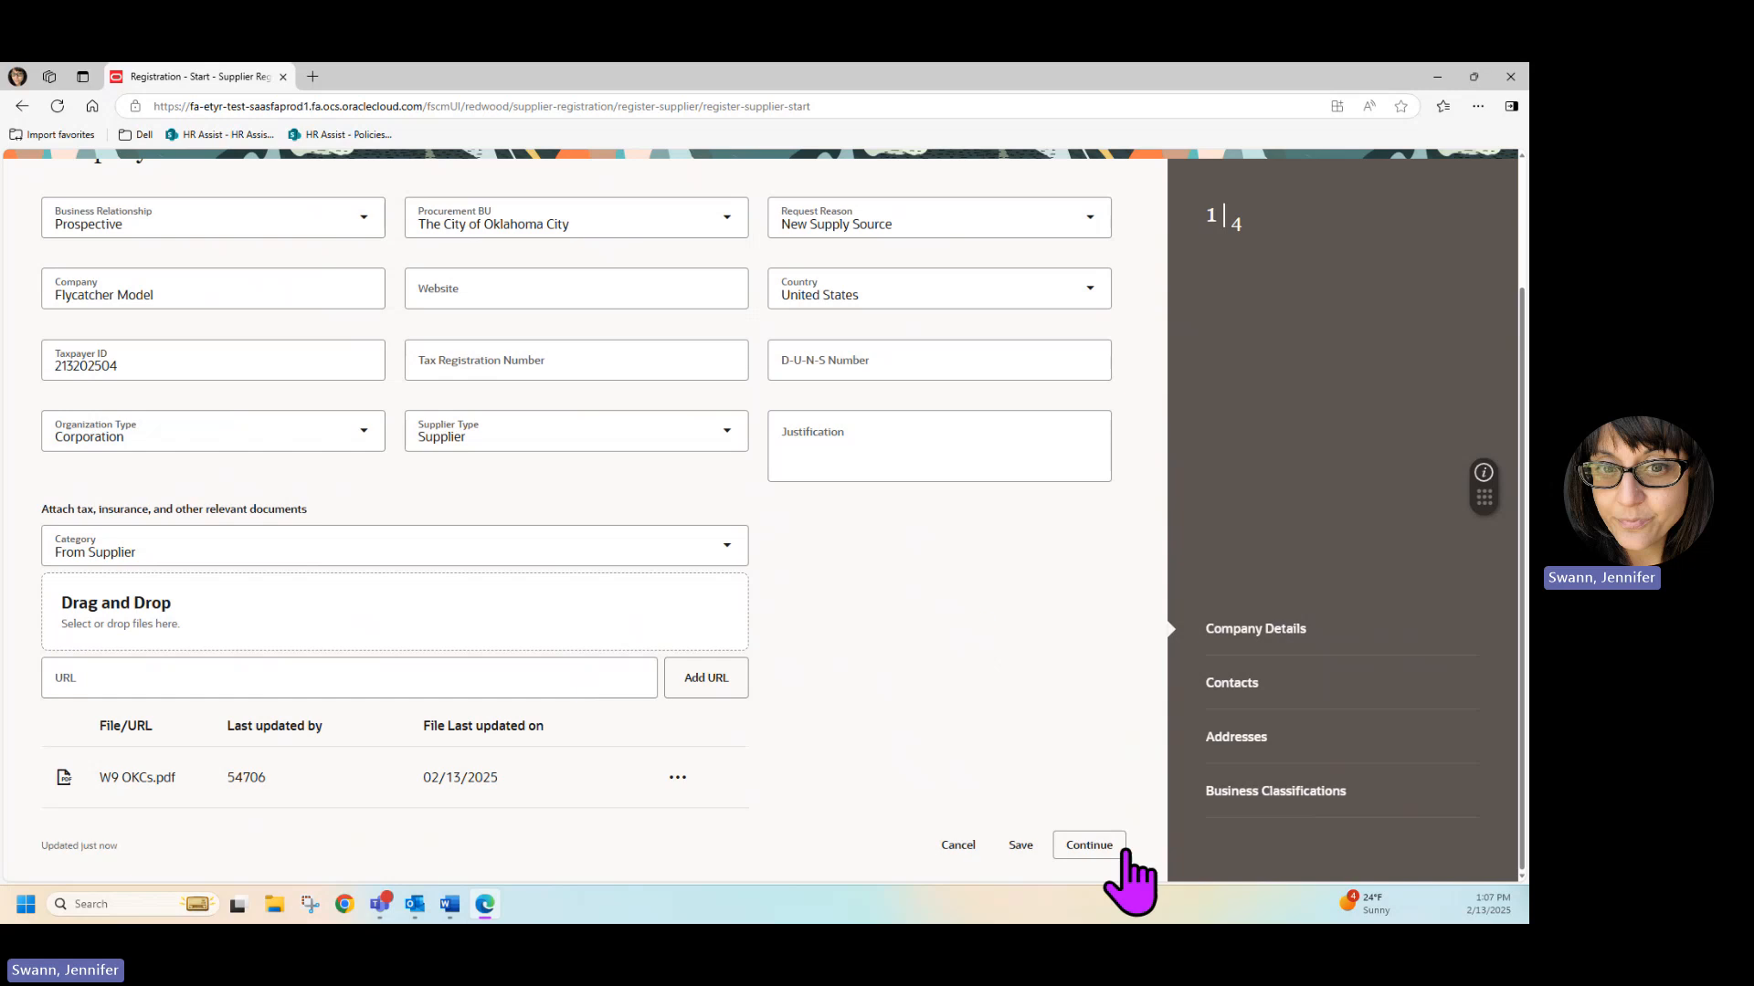
left_click(1088, 844)
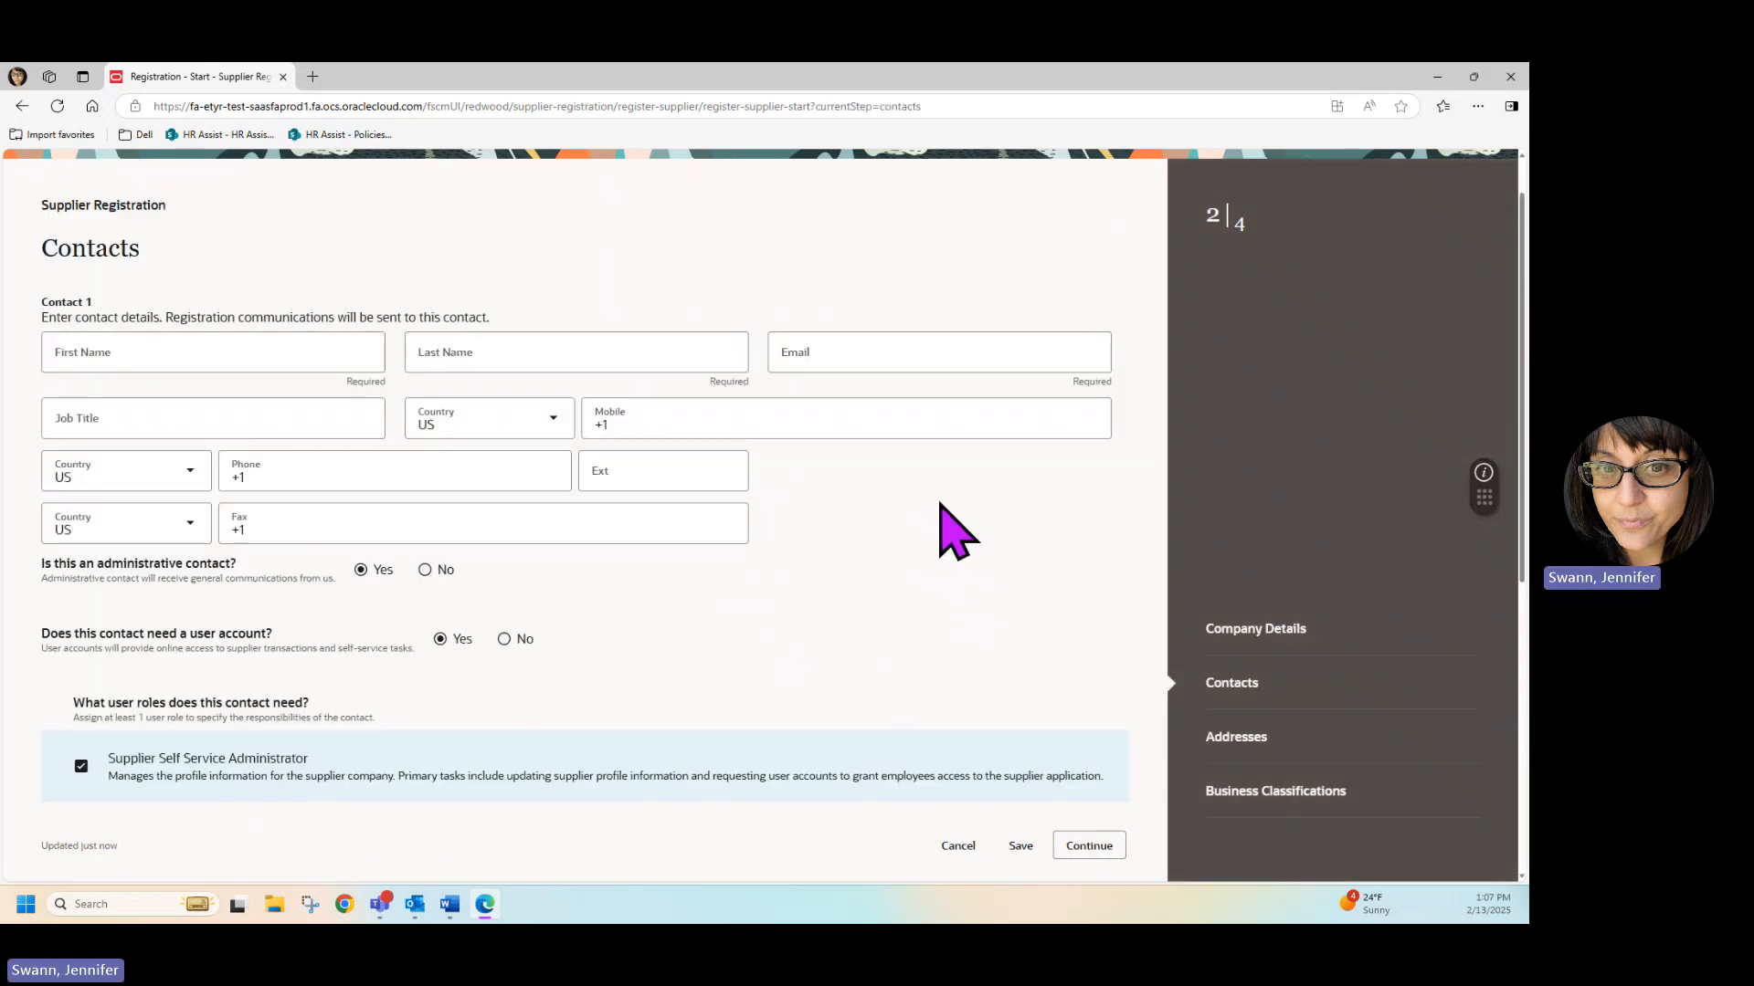
Fill in the first contact's first name, last name and e-mail address.
key("alt+Tab")
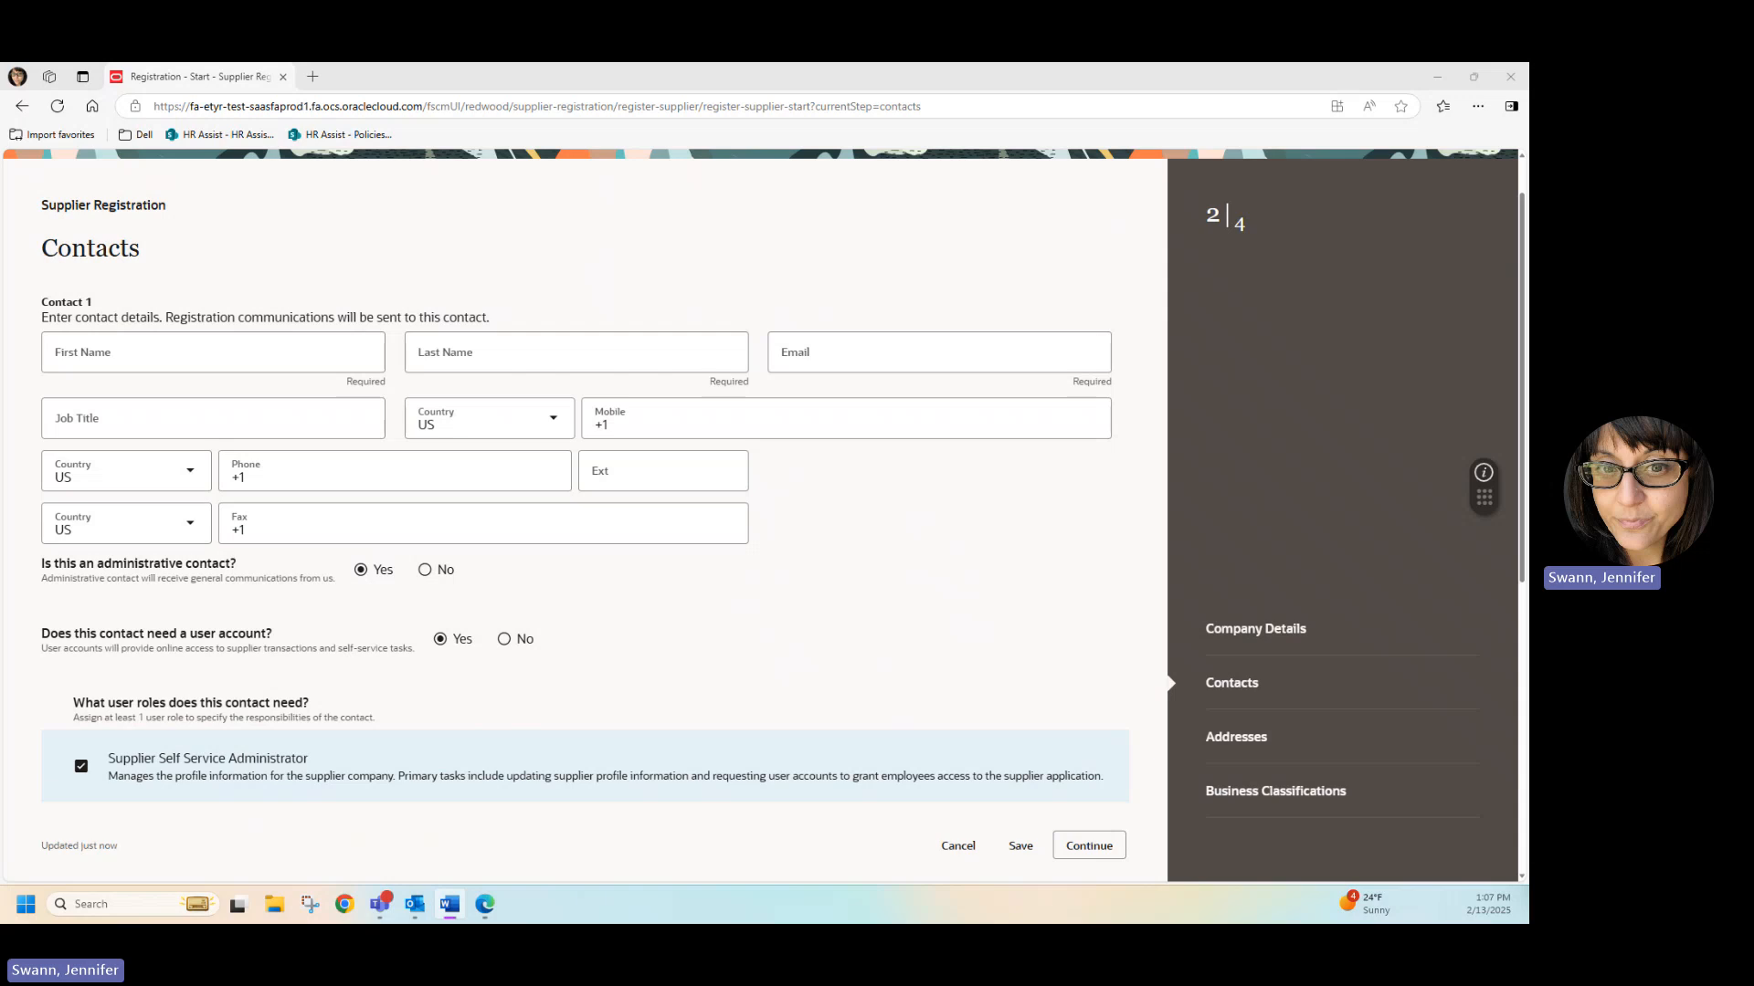
left_click(326, 356)
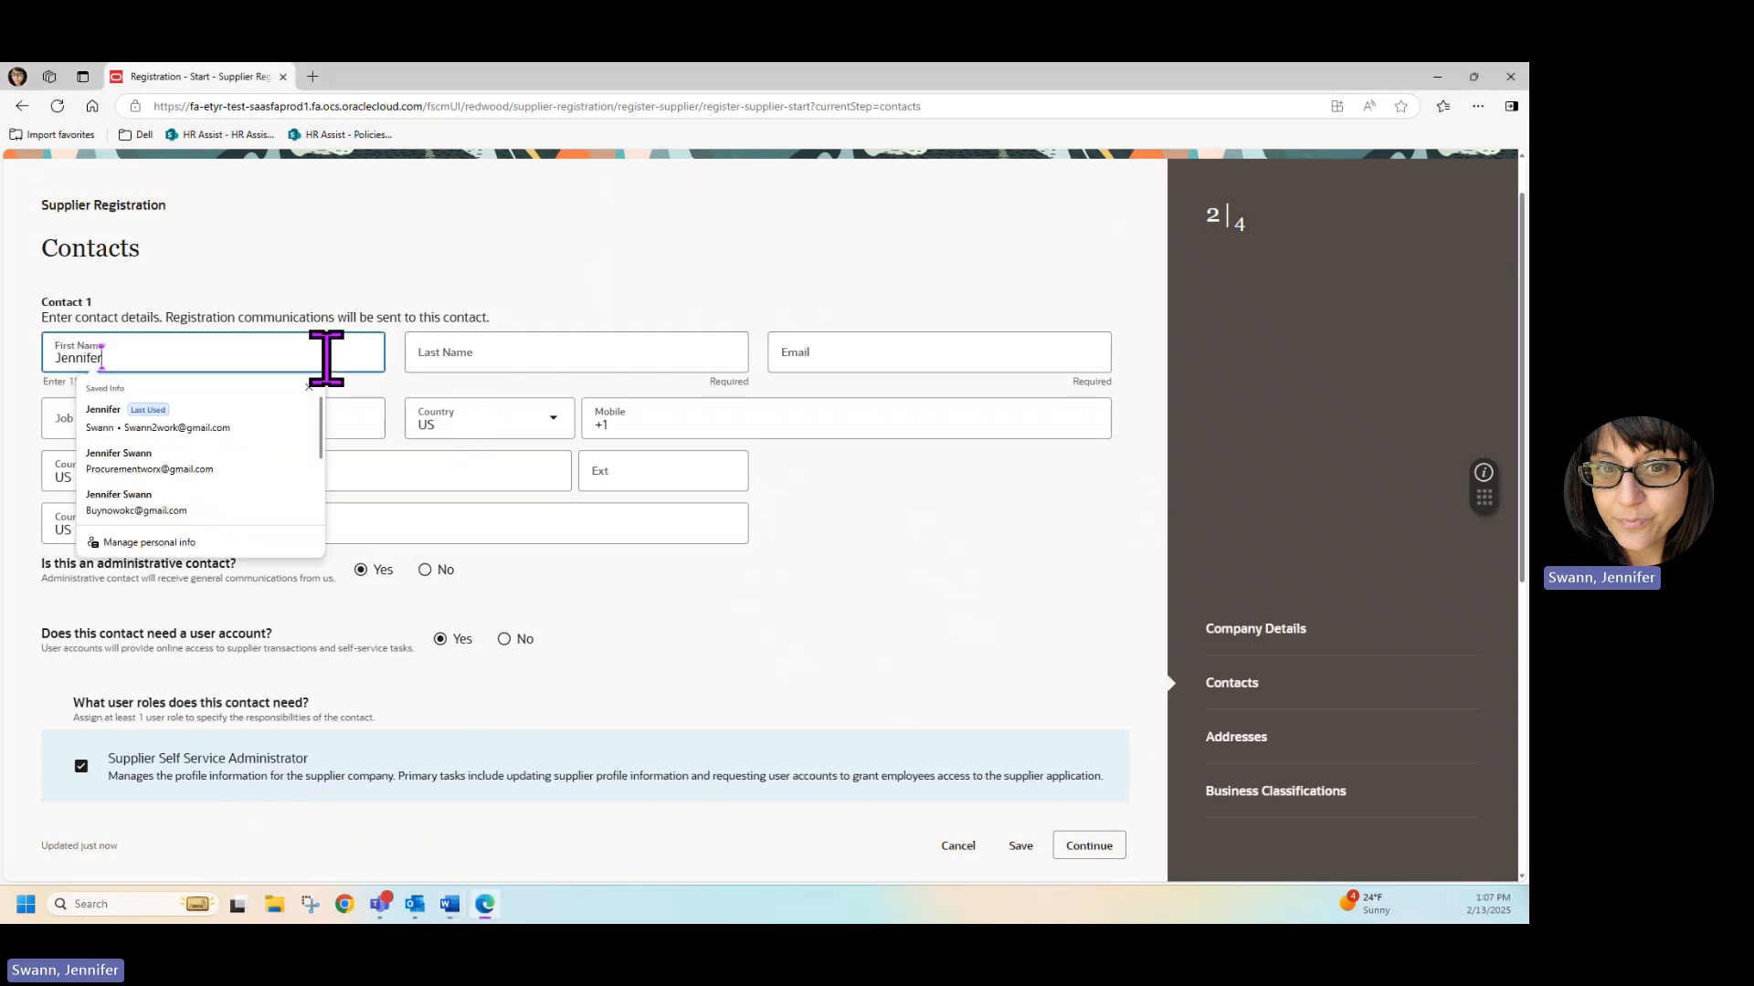
type("Jennifer")
key("Tab")
type("S")
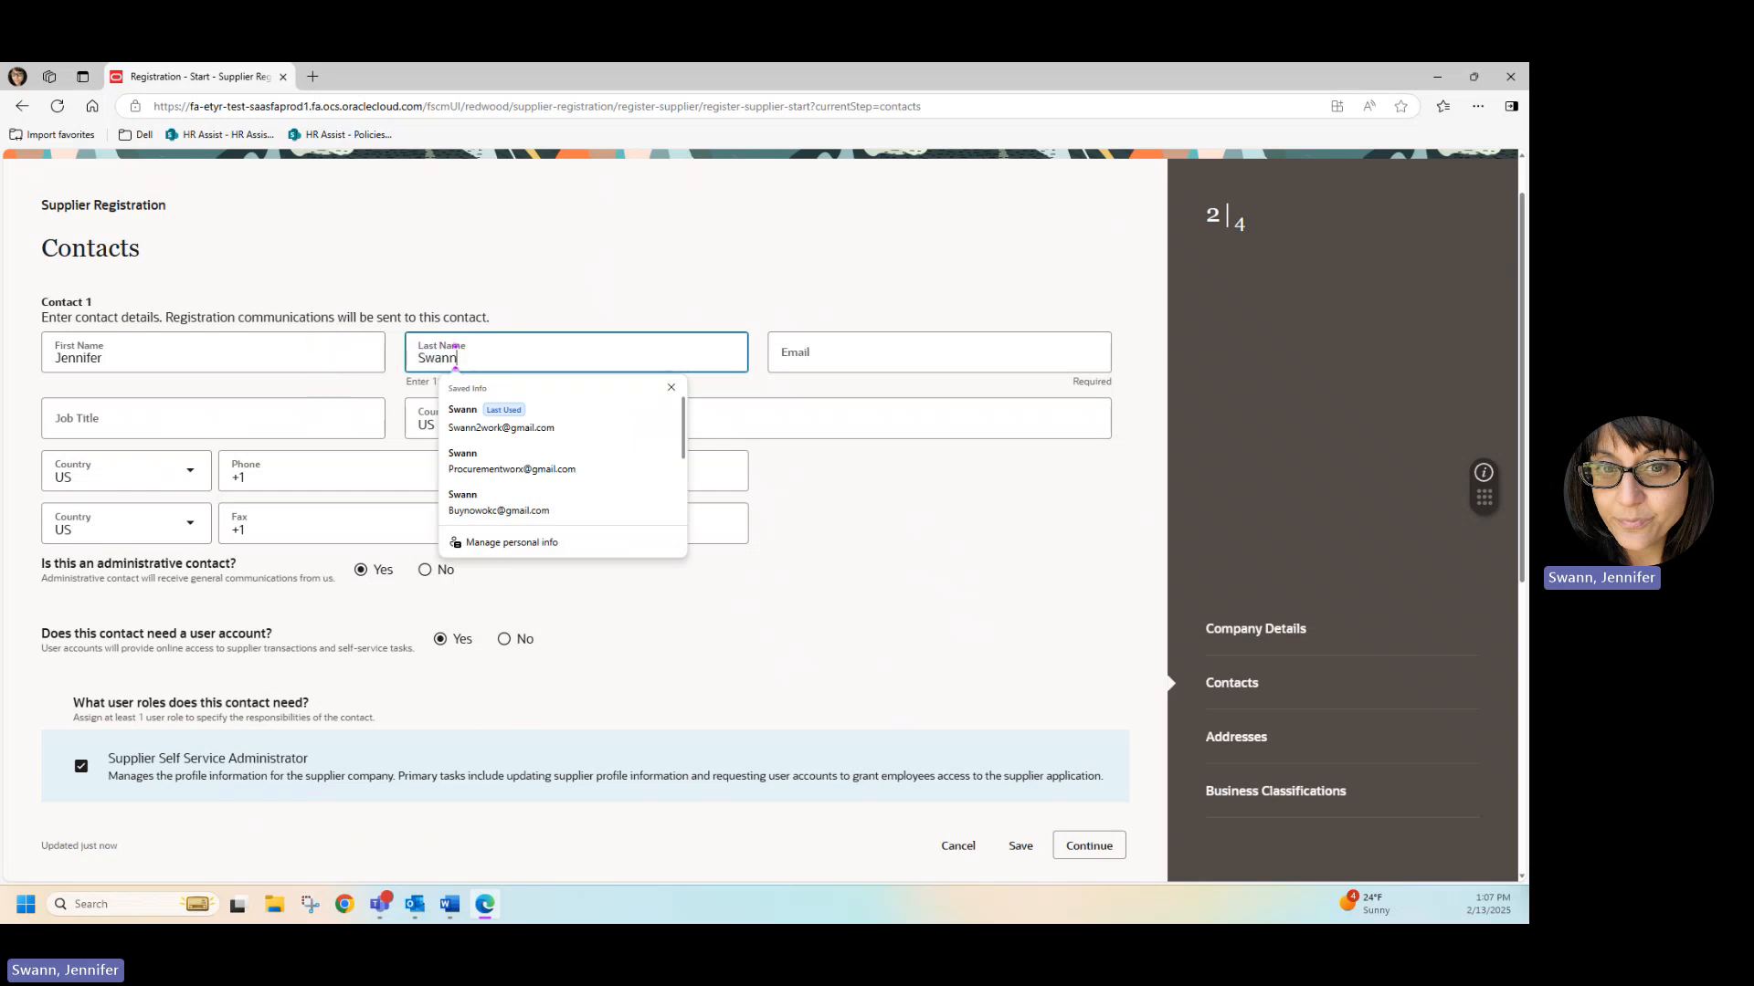
key("alt+Tab")
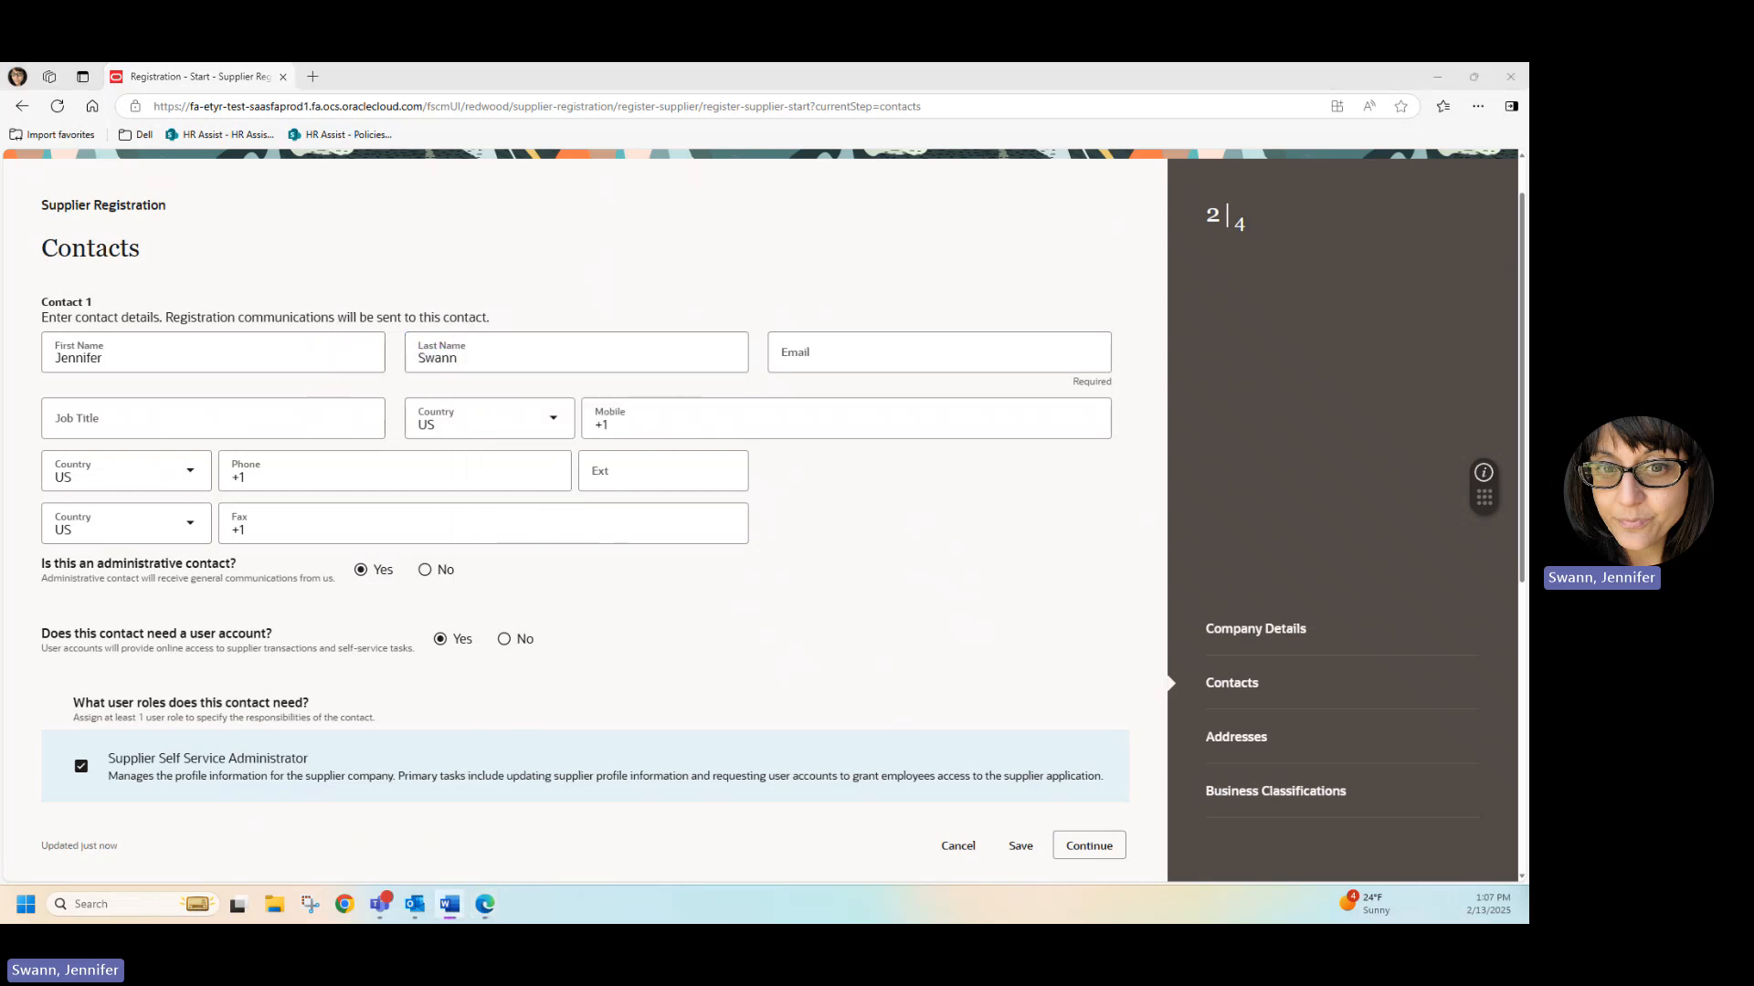
left_click(815, 358)
key("ctrl+v")
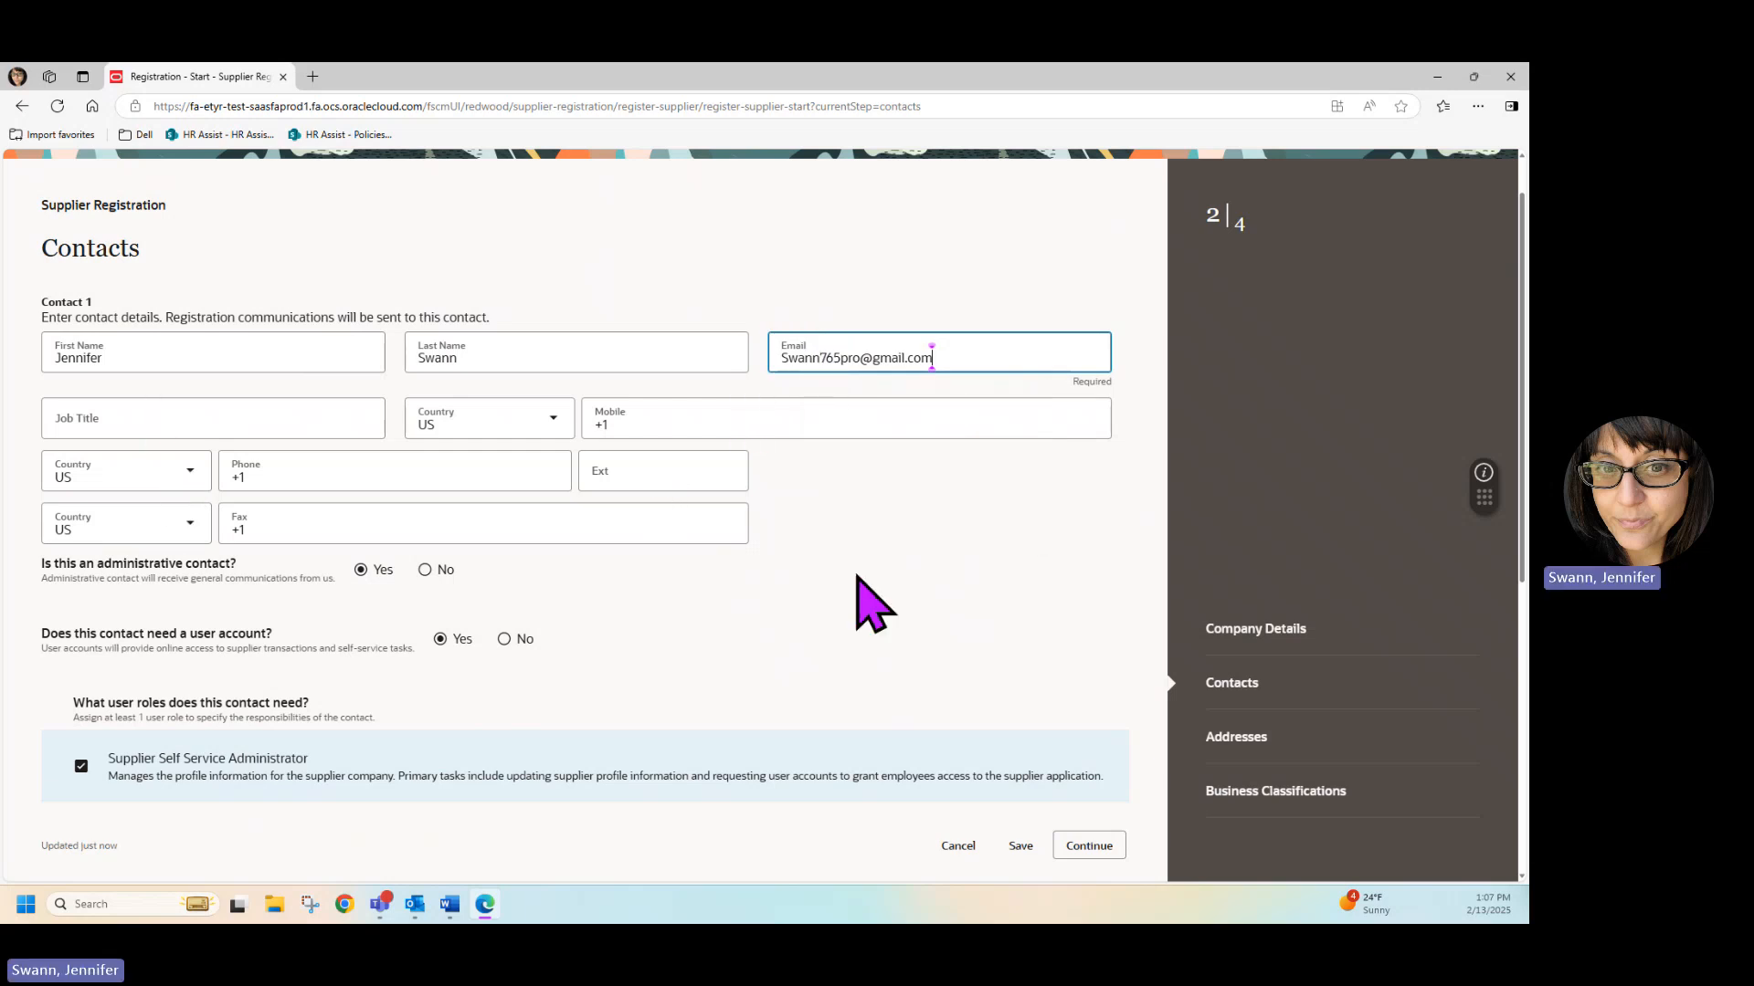
left_click(834, 603)
Review the contact's administrative setting, user account option and the list of available user roles.
scroll(896, 516, "down", 1)
scroll(913, 521, "down", 2)
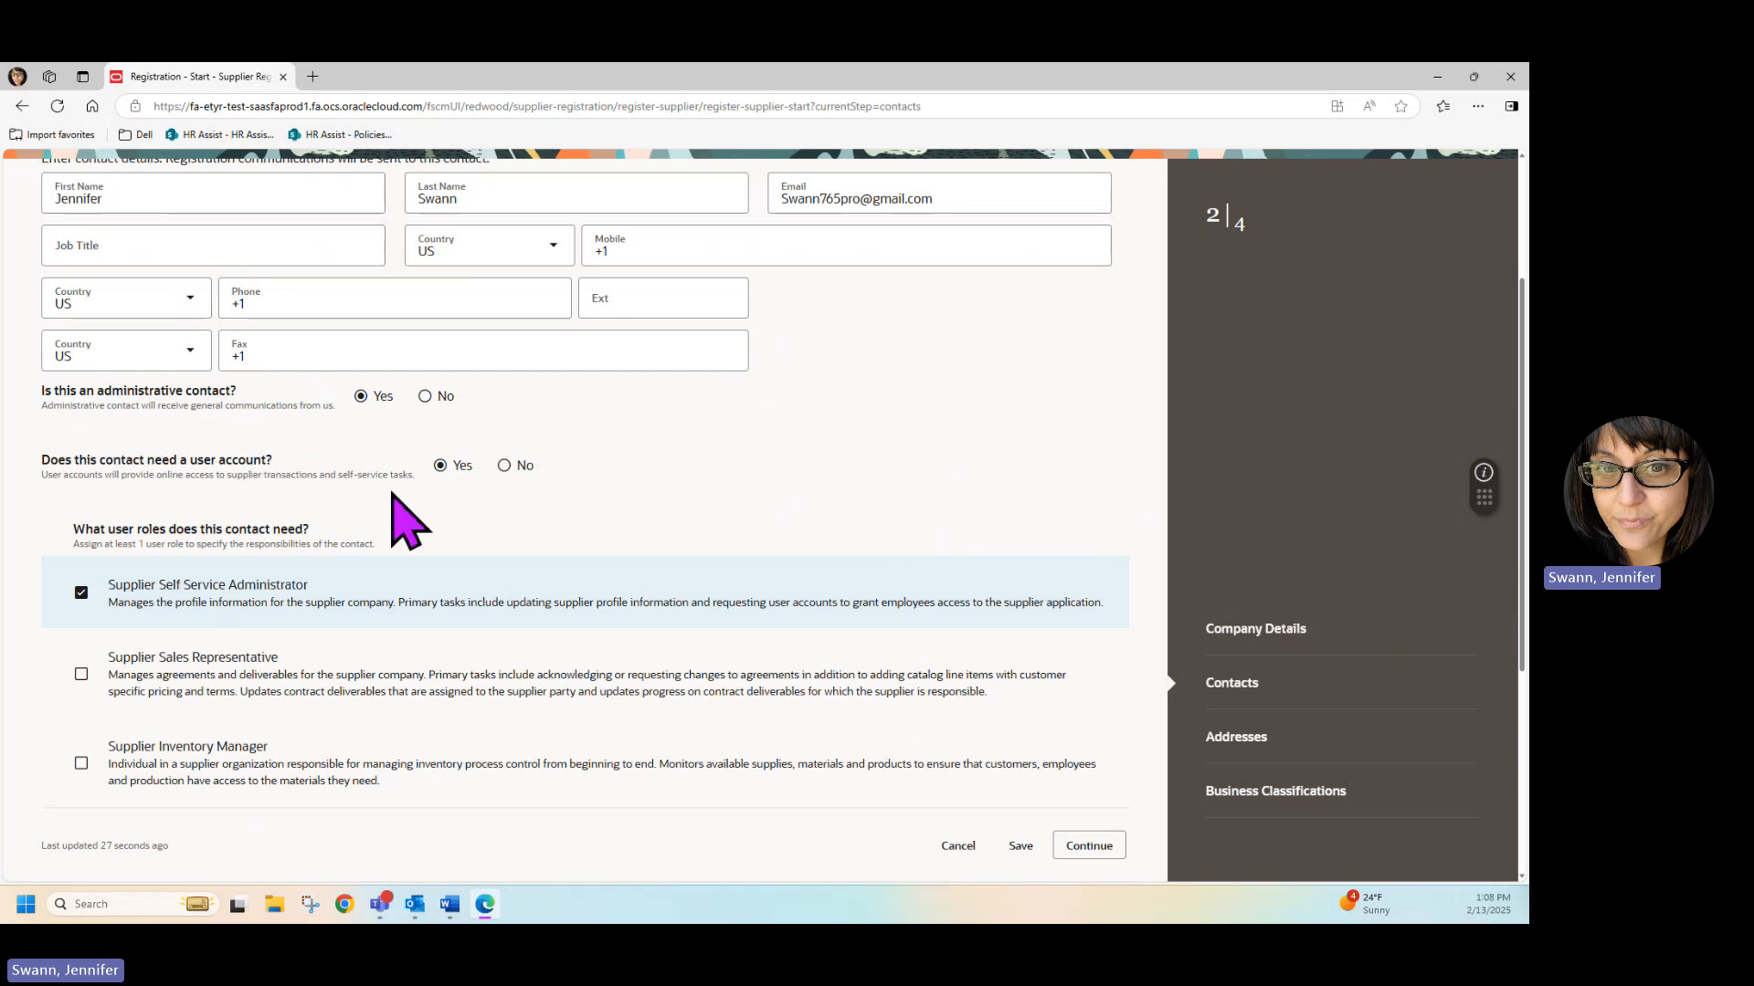
left_click(984, 204)
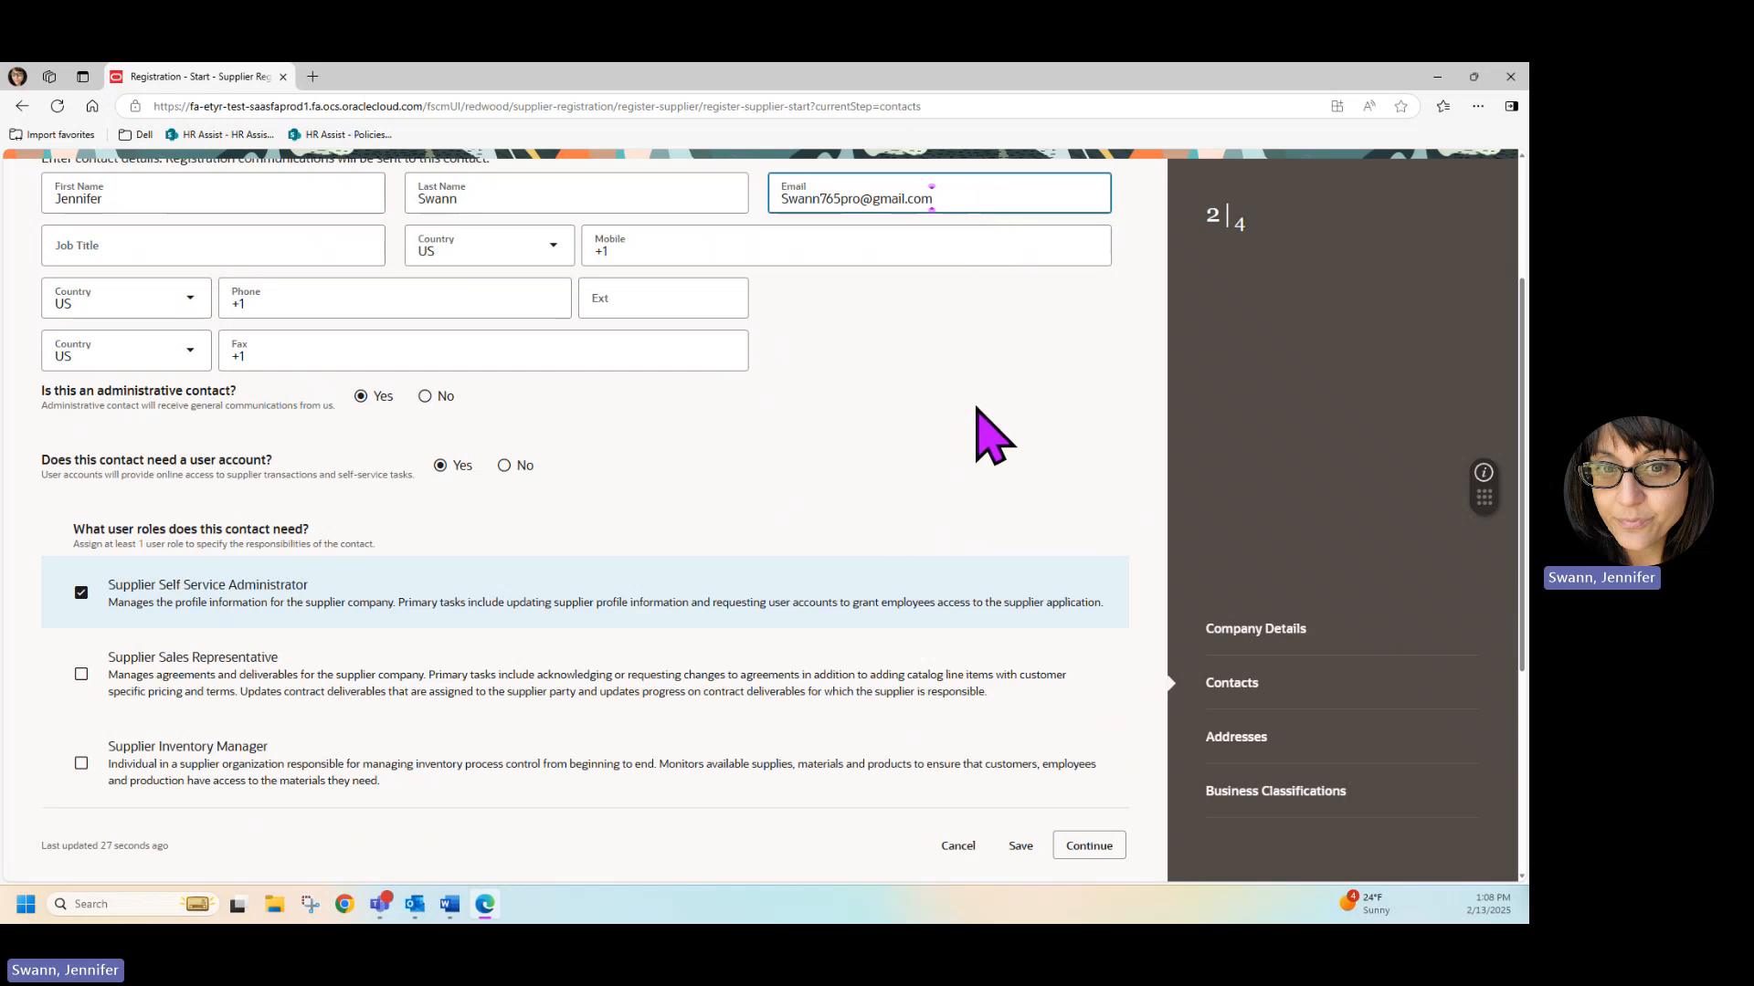
scroll(968, 424, "down", 1)
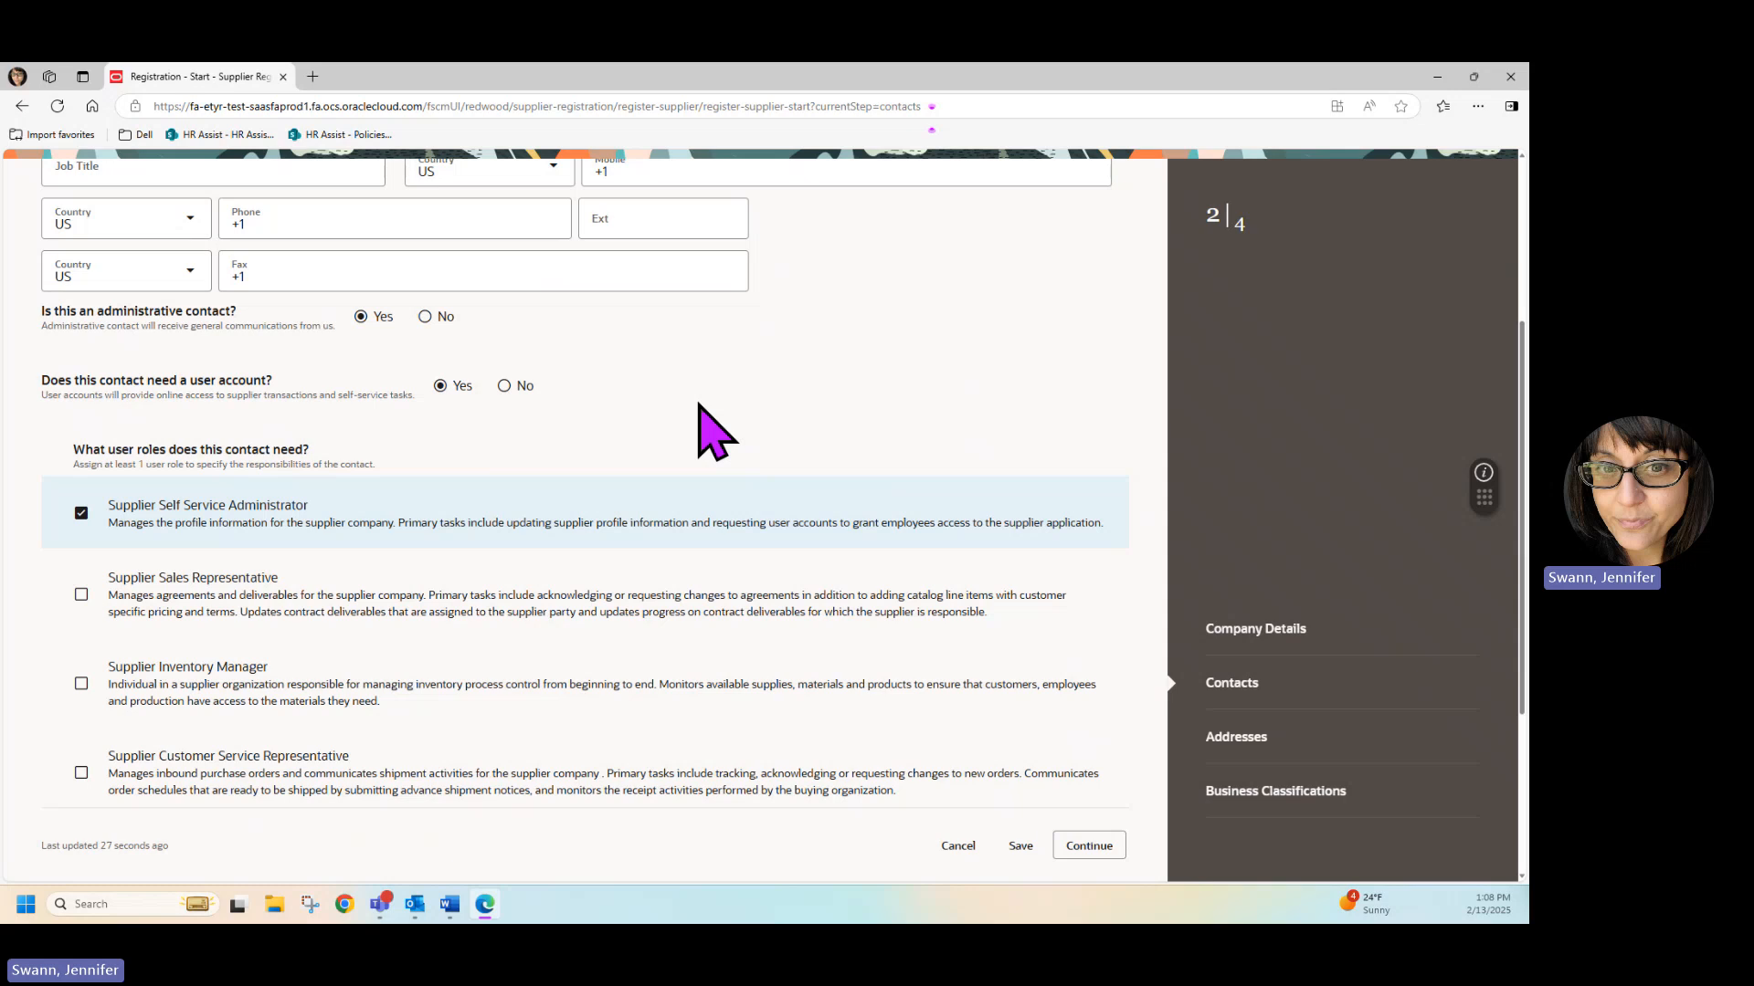
scroll(699, 404, "up", 2)
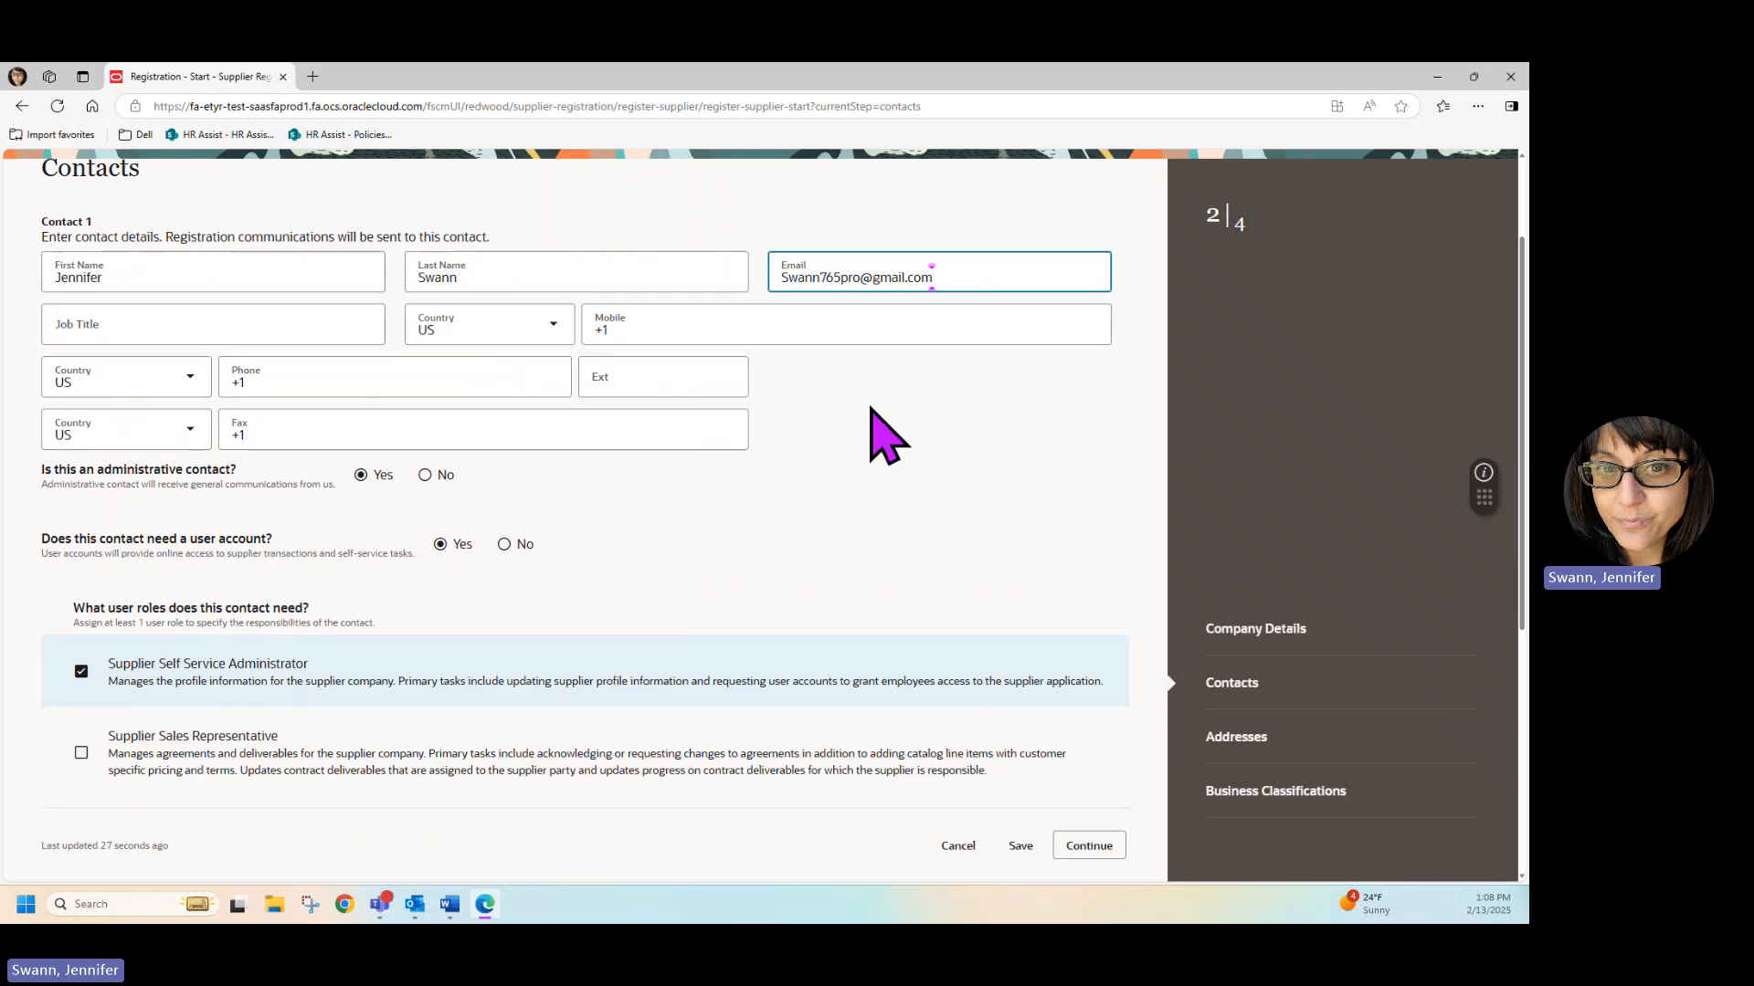
scroll(890, 422, "down", 1)
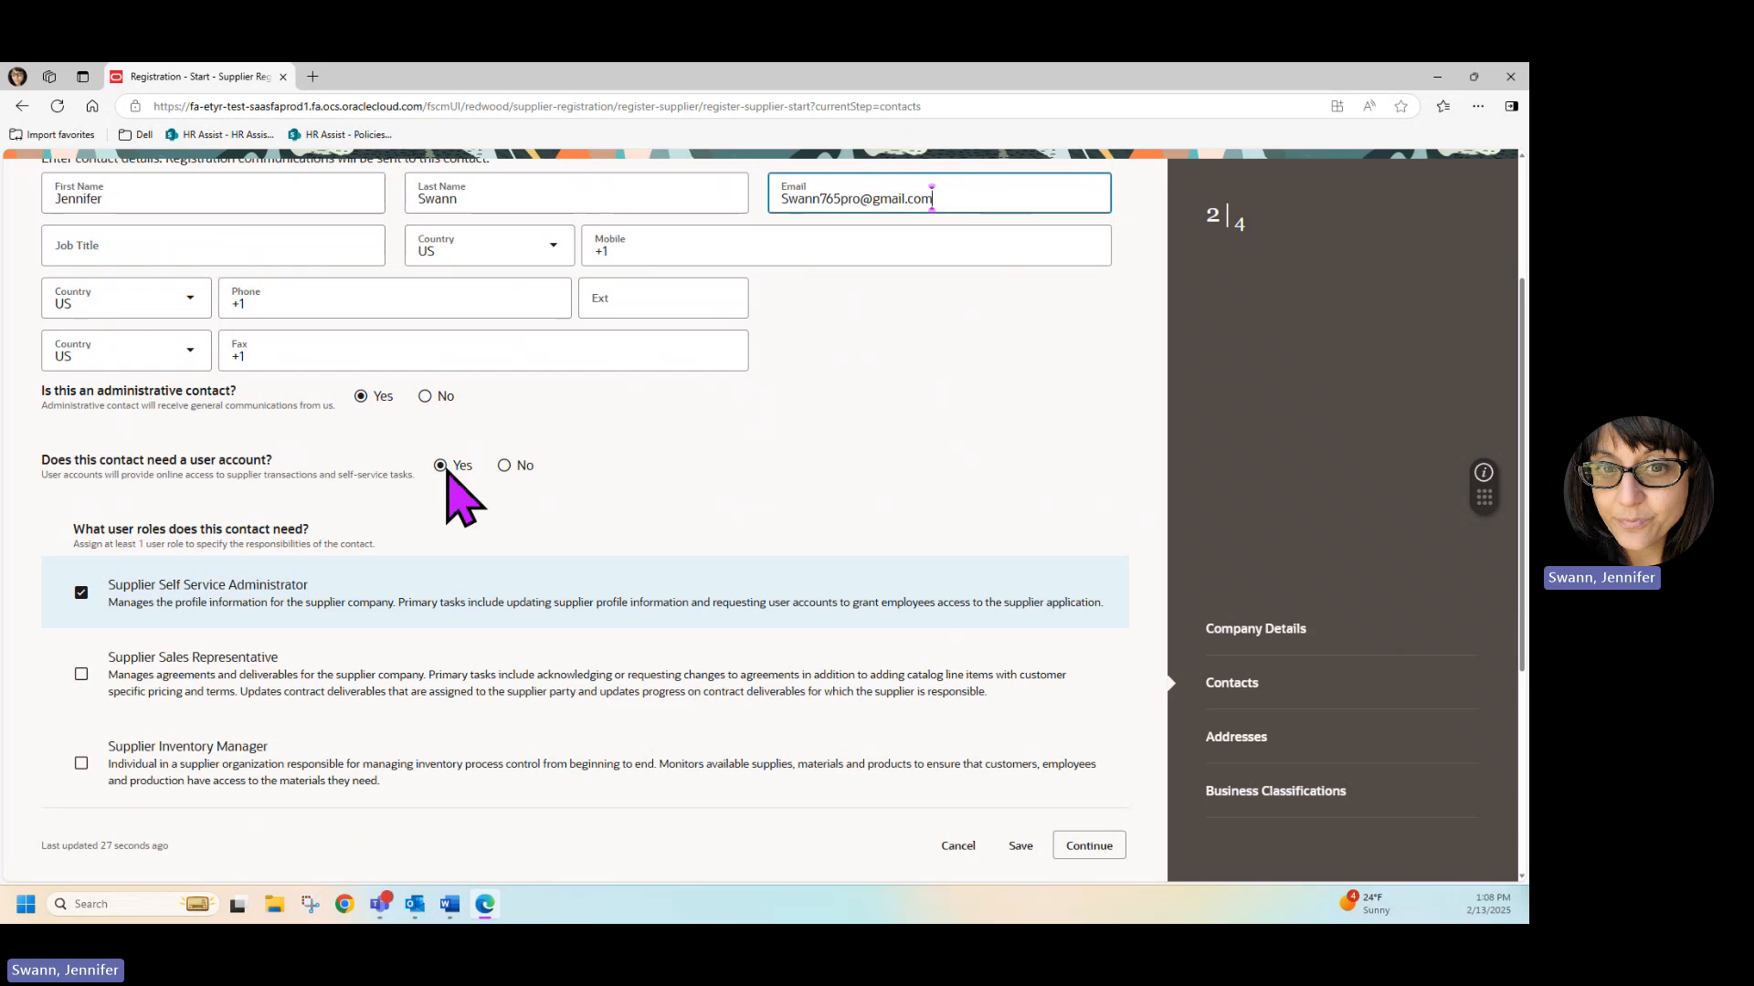
scroll(708, 430, "down", 3)
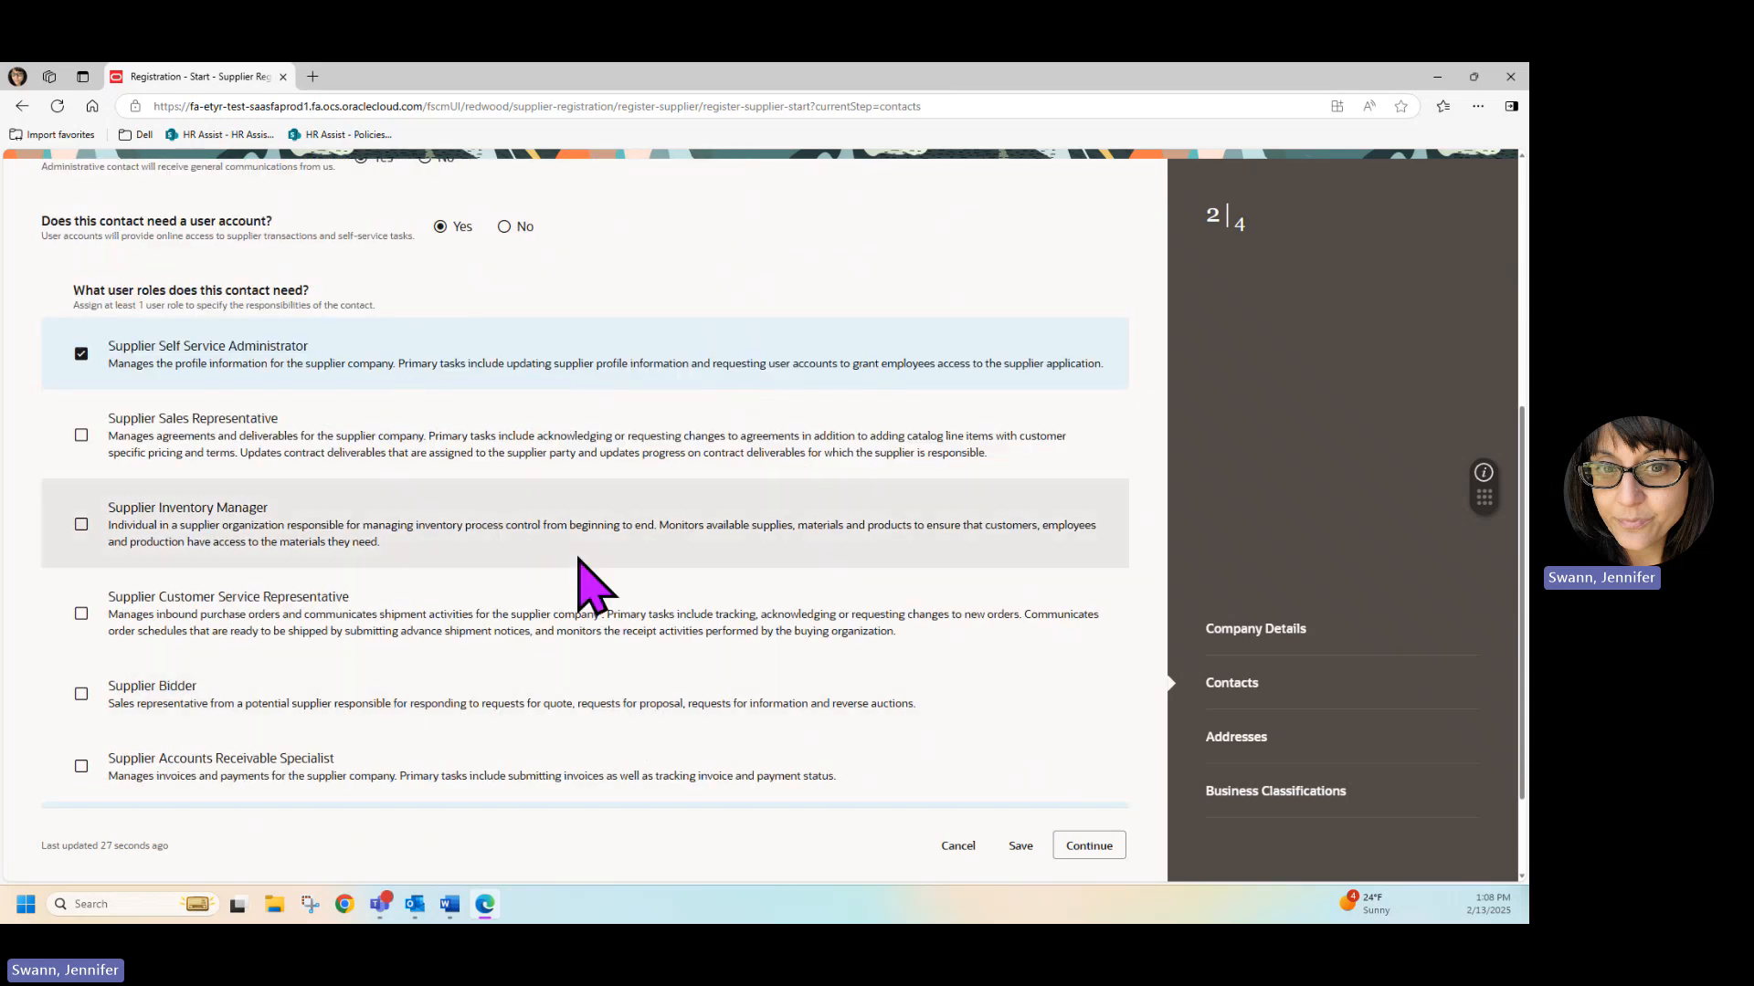
scroll(587, 579, "down", 1)
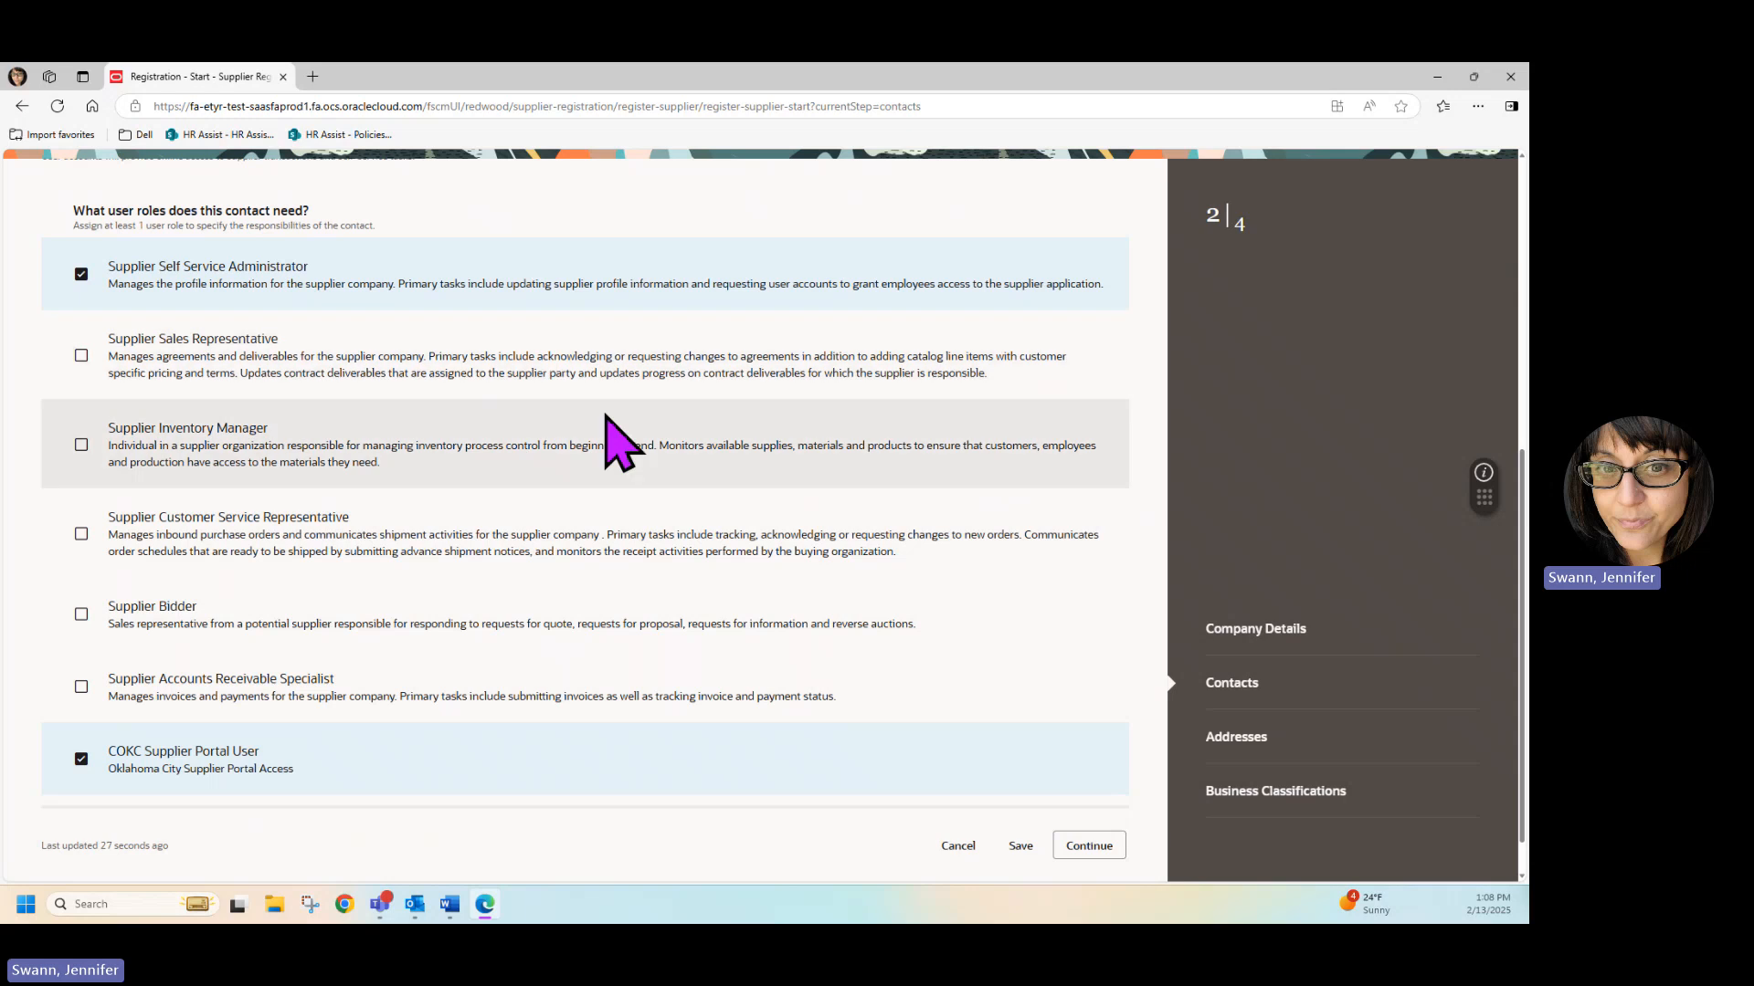
Review the first contact's details and user roles, and continue to the addresses page.
scroll(605, 420, "down", 1)
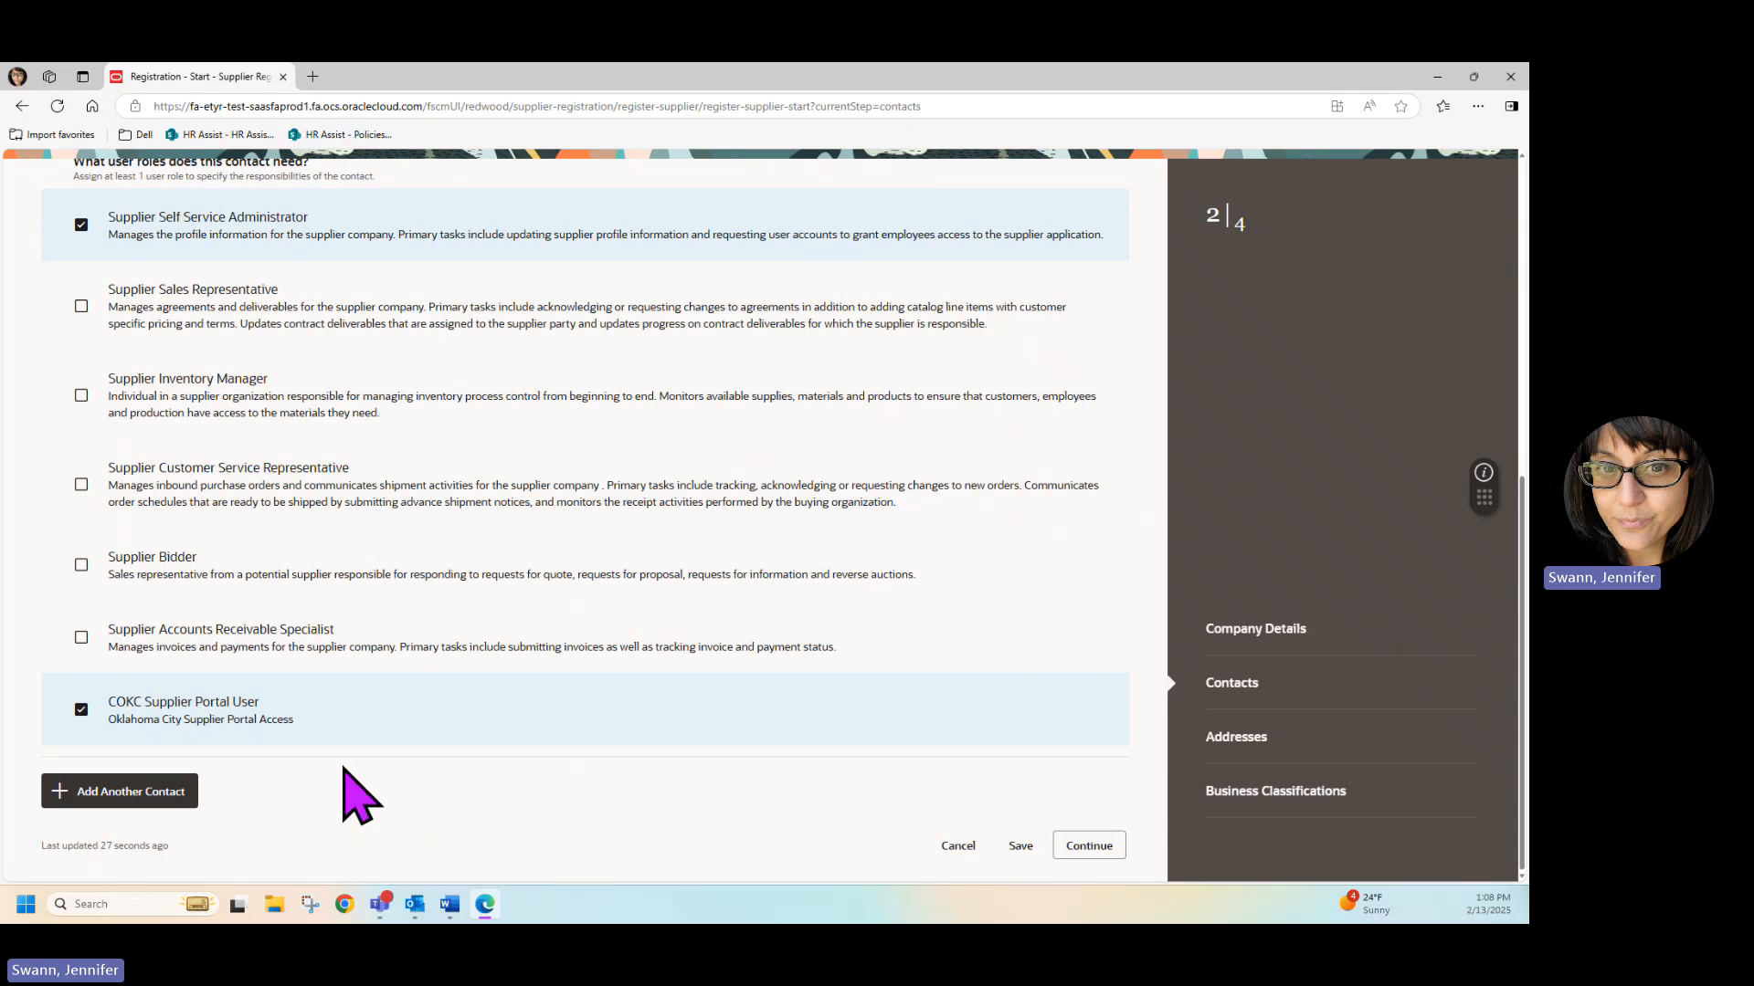
scroll(606, 450, "up", 10)
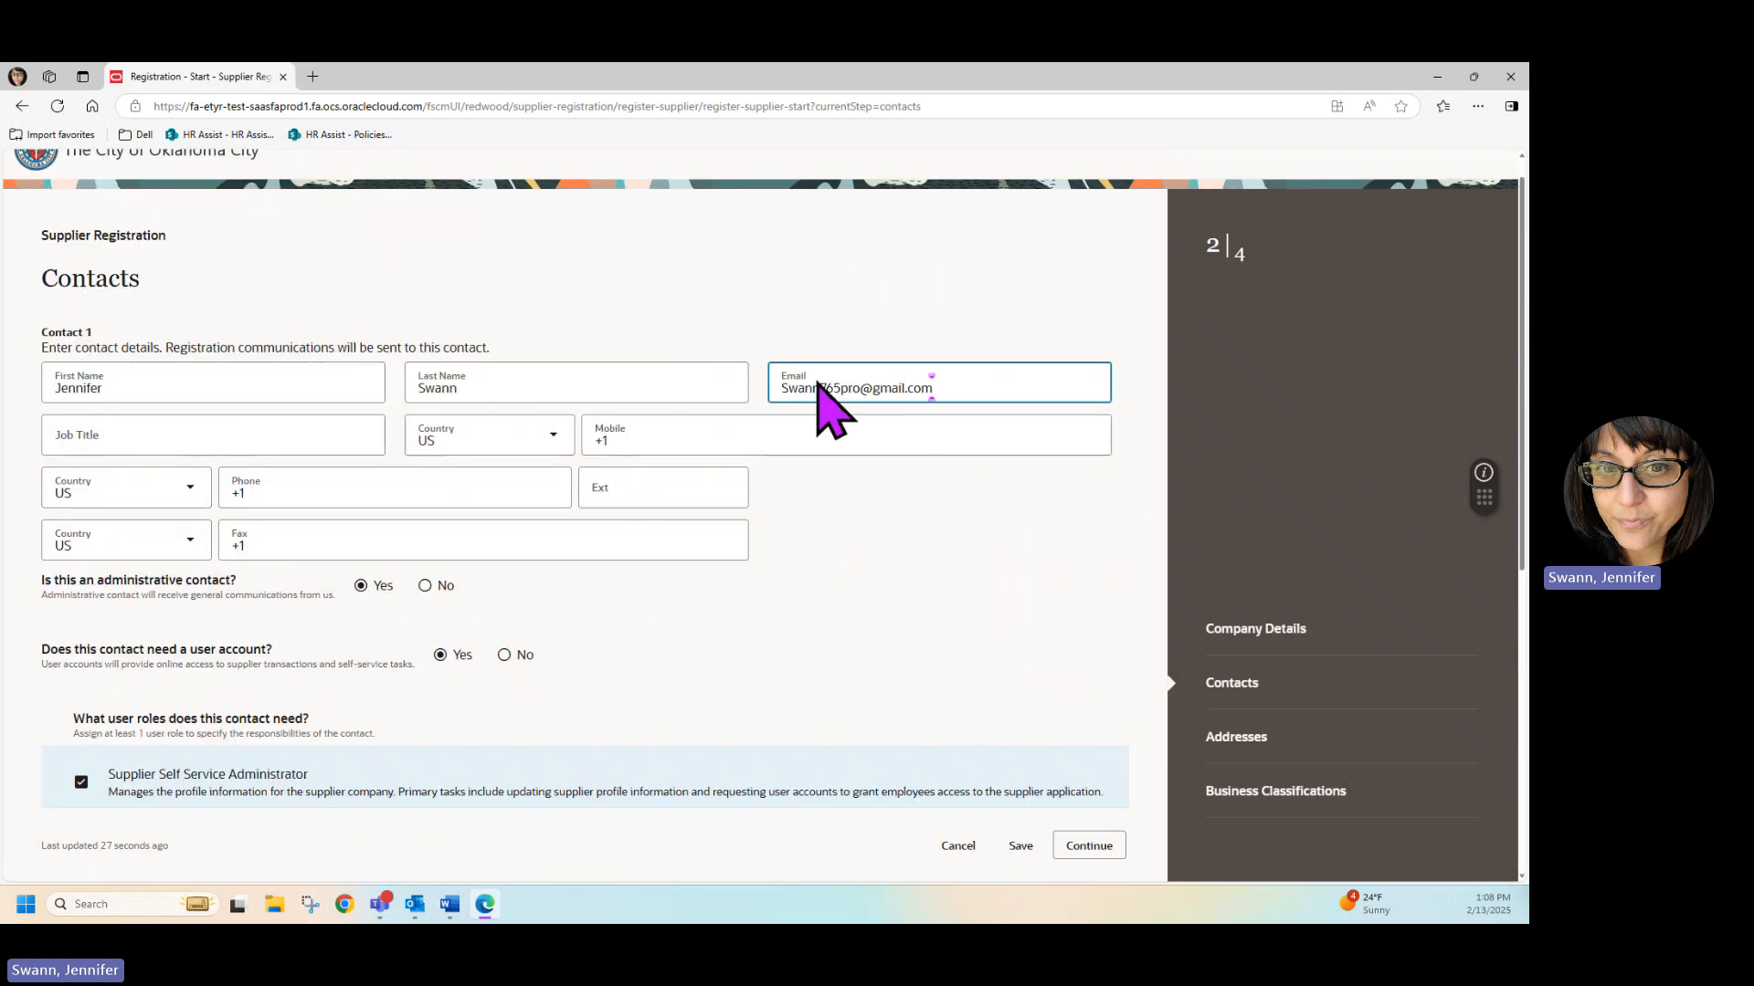
scroll(846, 634, "down", 2)
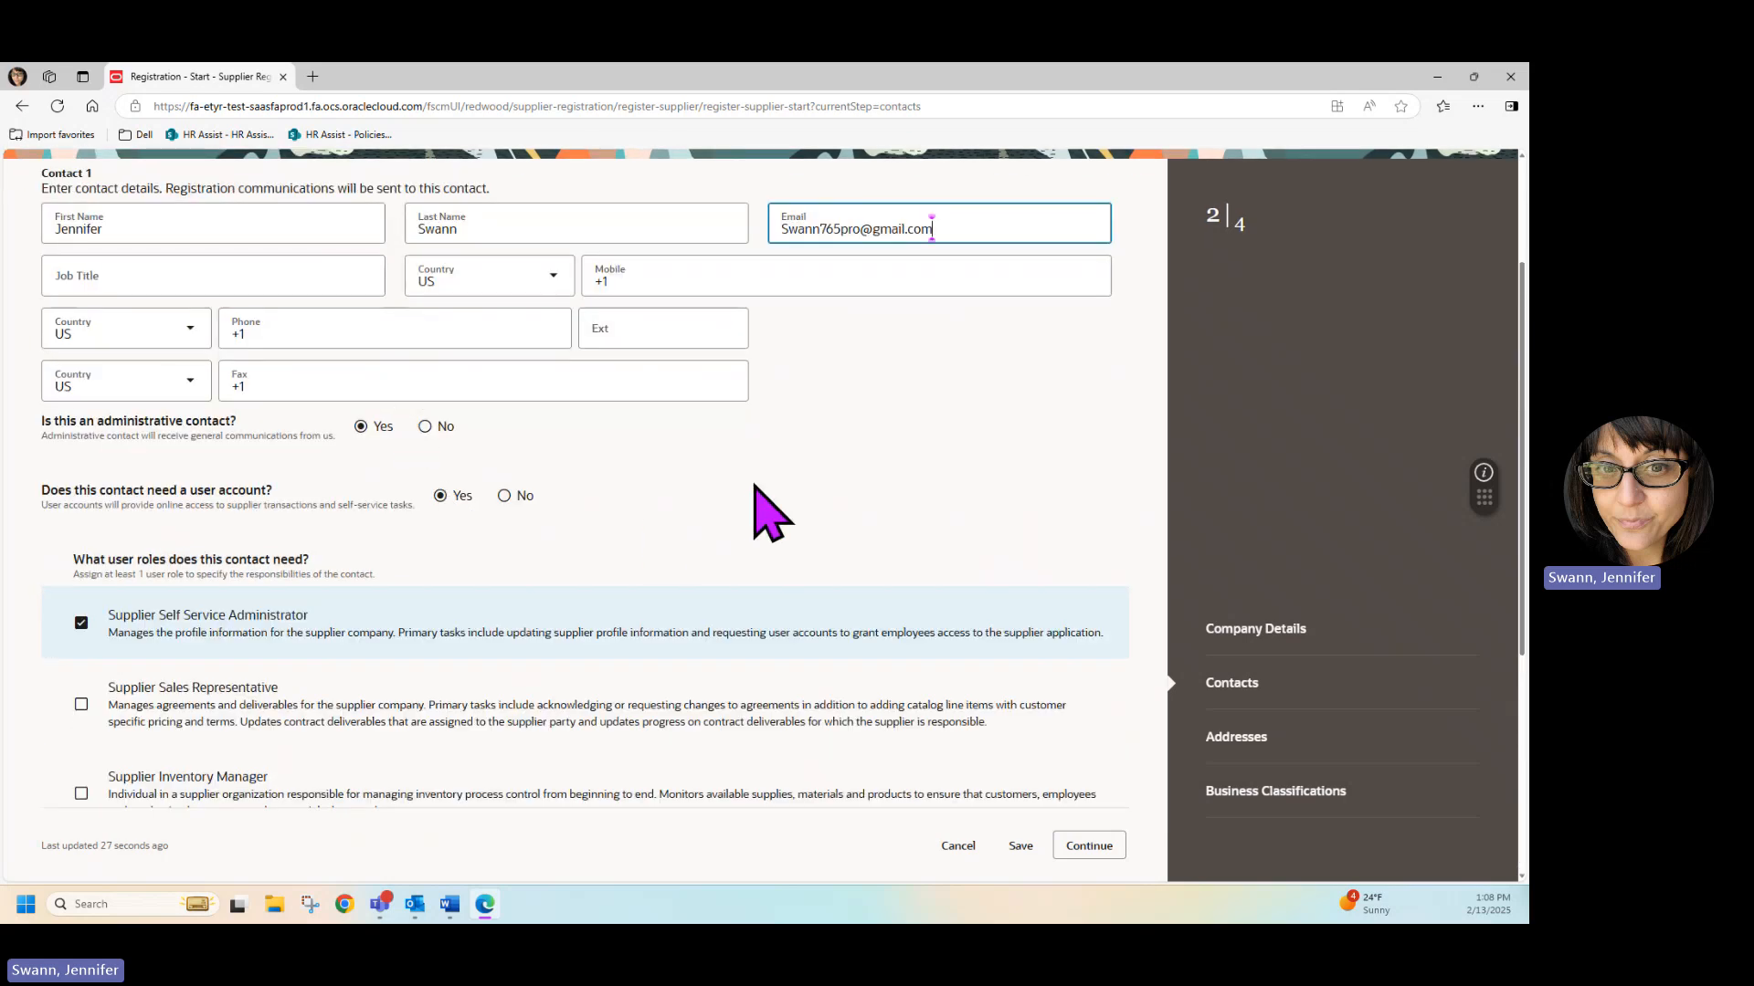
scroll(754, 509, "down", 5)
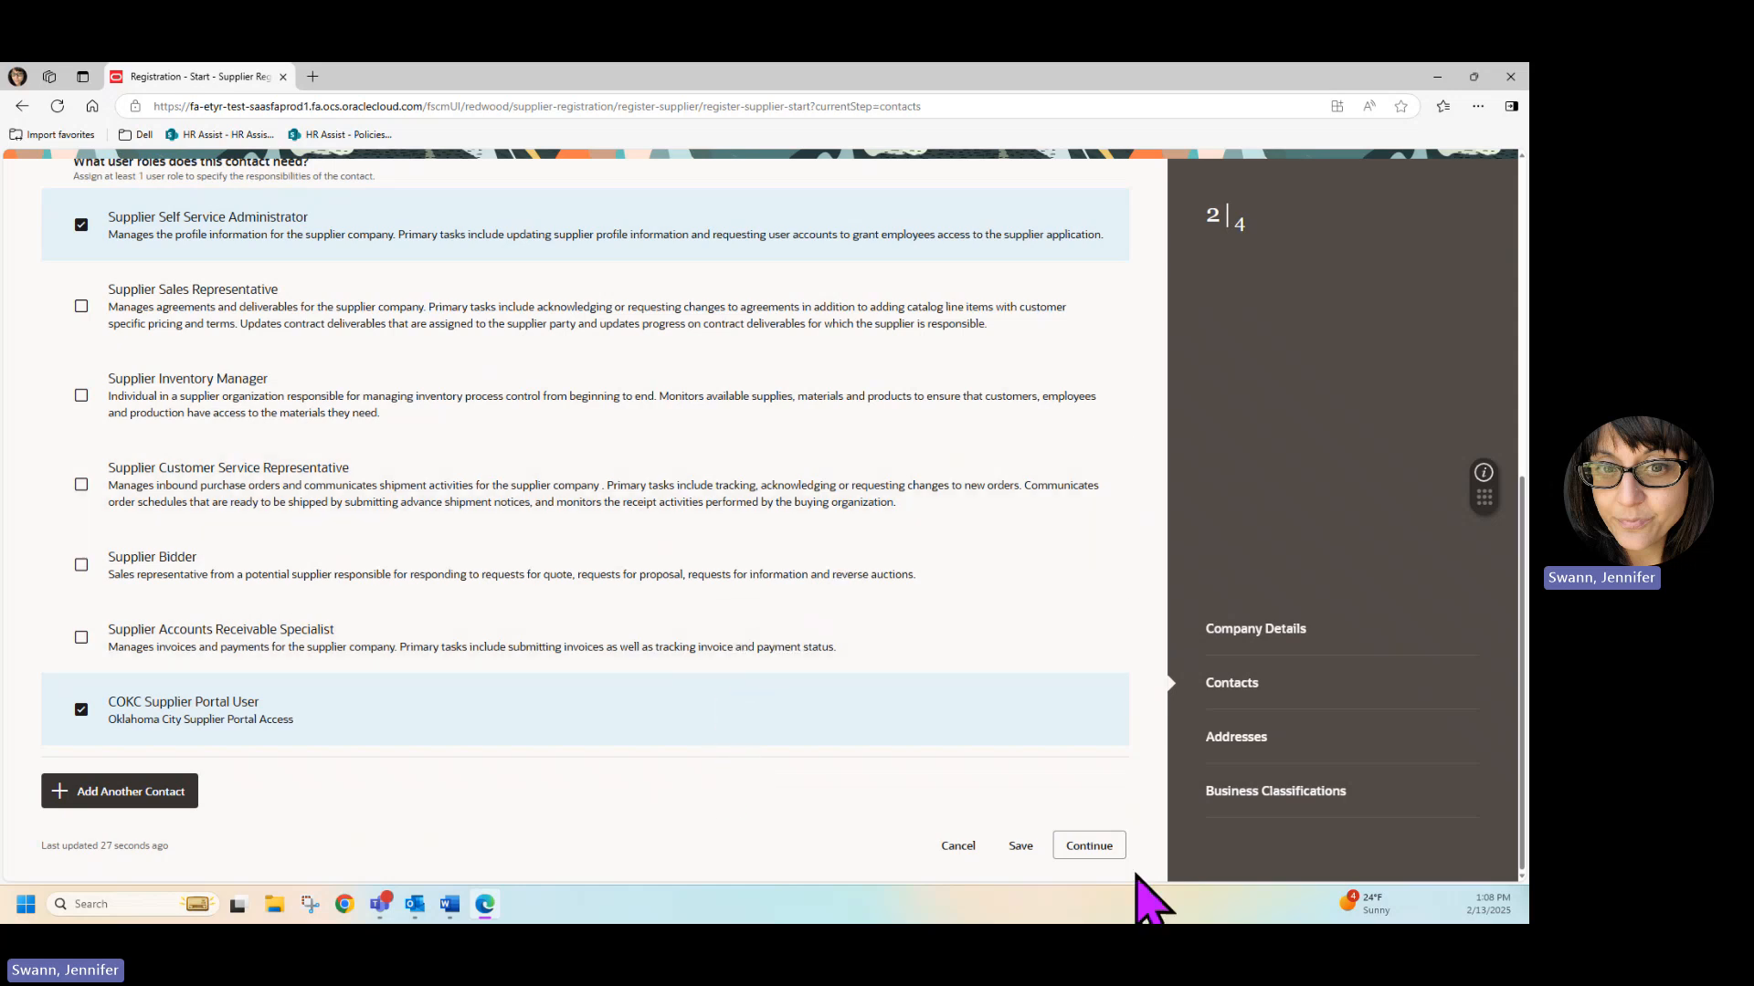
left_click(1089, 846)
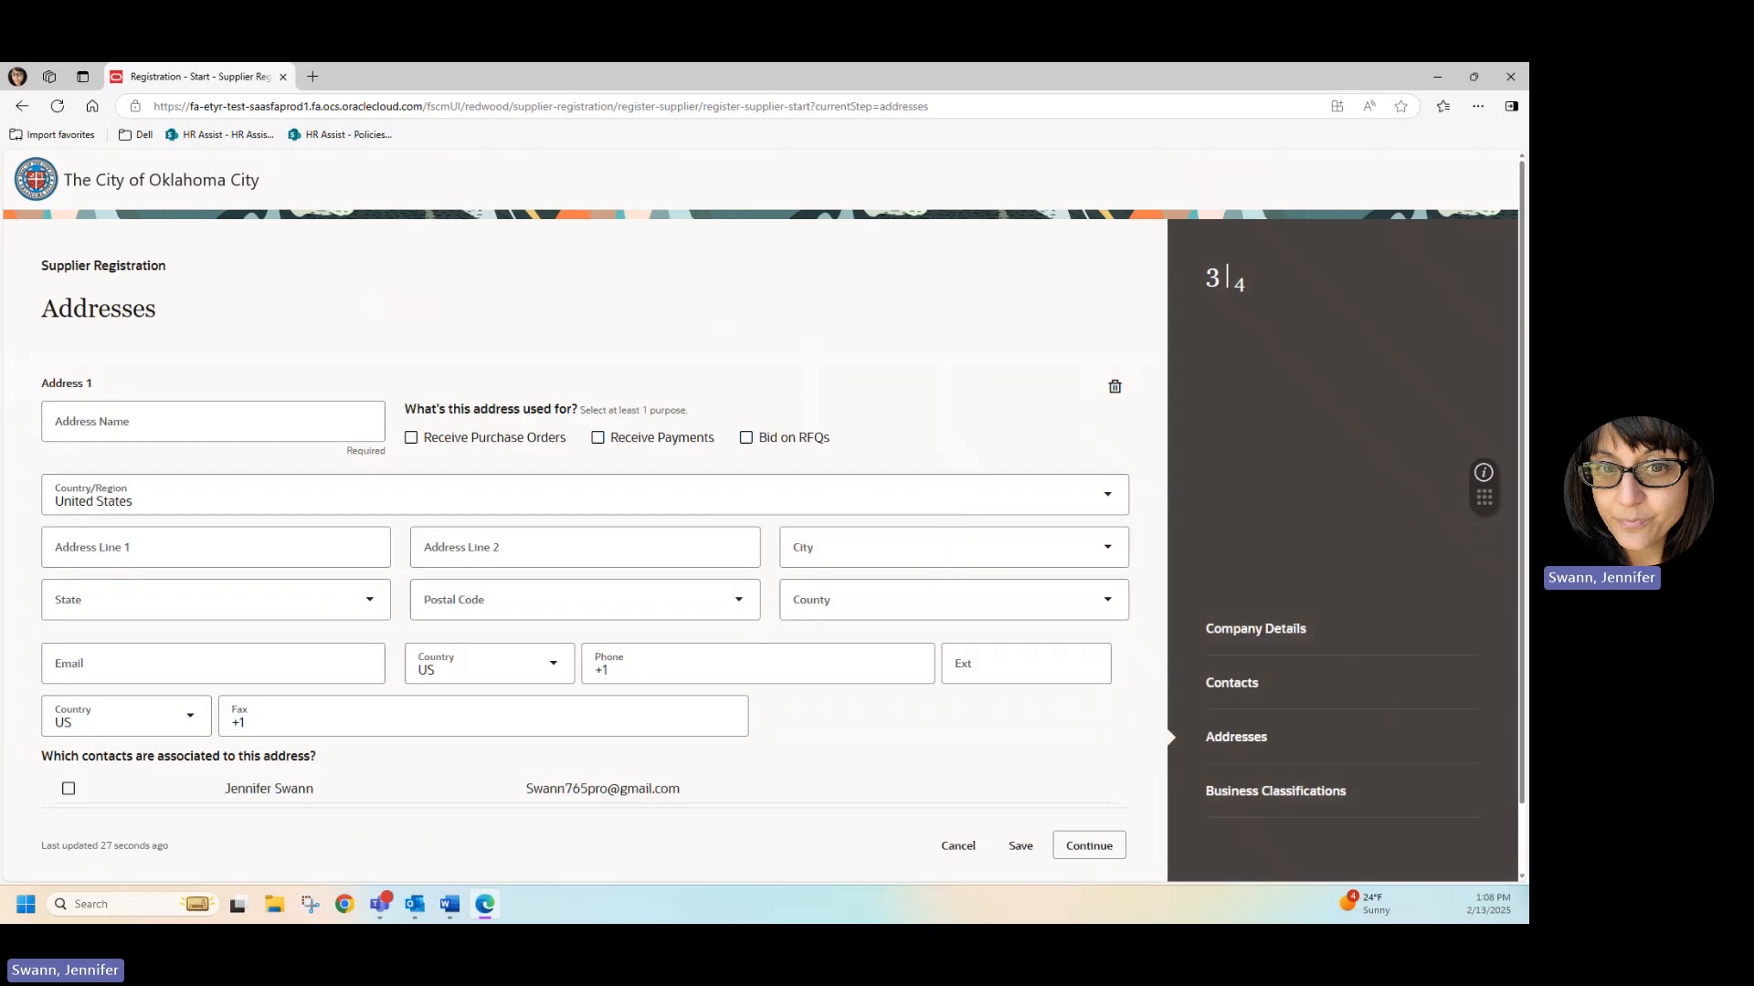
Name the first address Home and mark it for receiving purchase orders.
left_click(121, 429)
left_click(374, 329)
left_click(287, 427)
type("HOme")
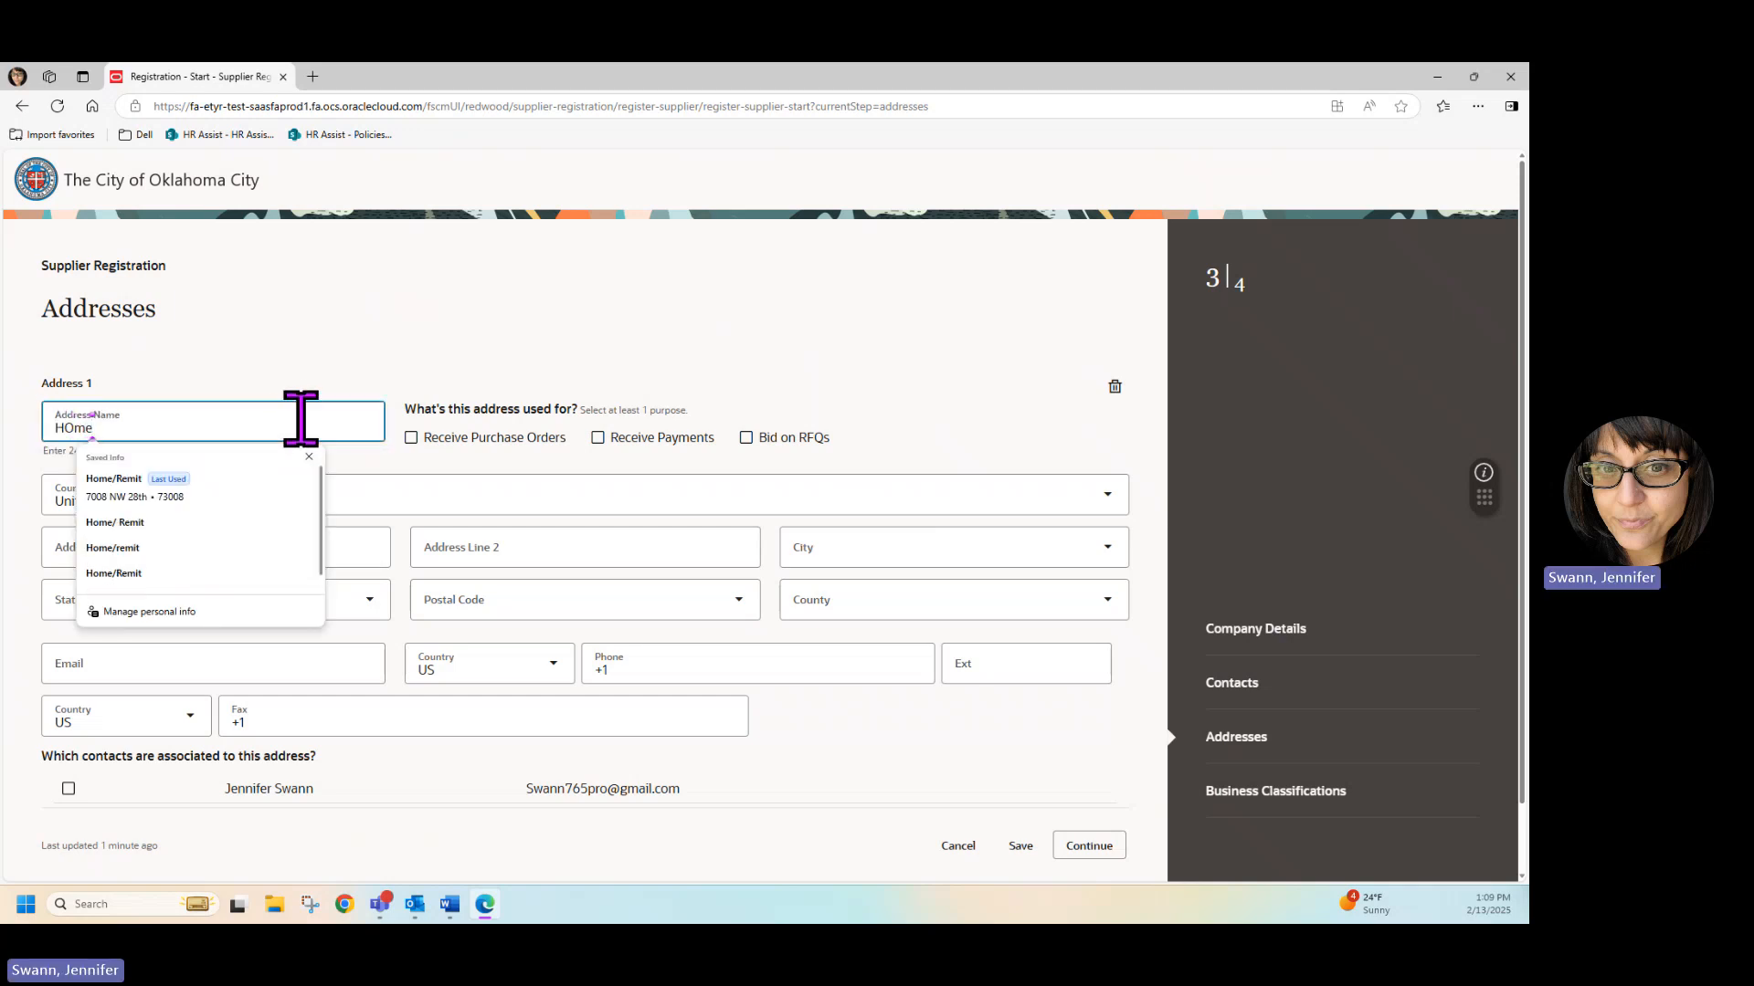
key("BackSpace")
type("ome")
left_click(501, 325)
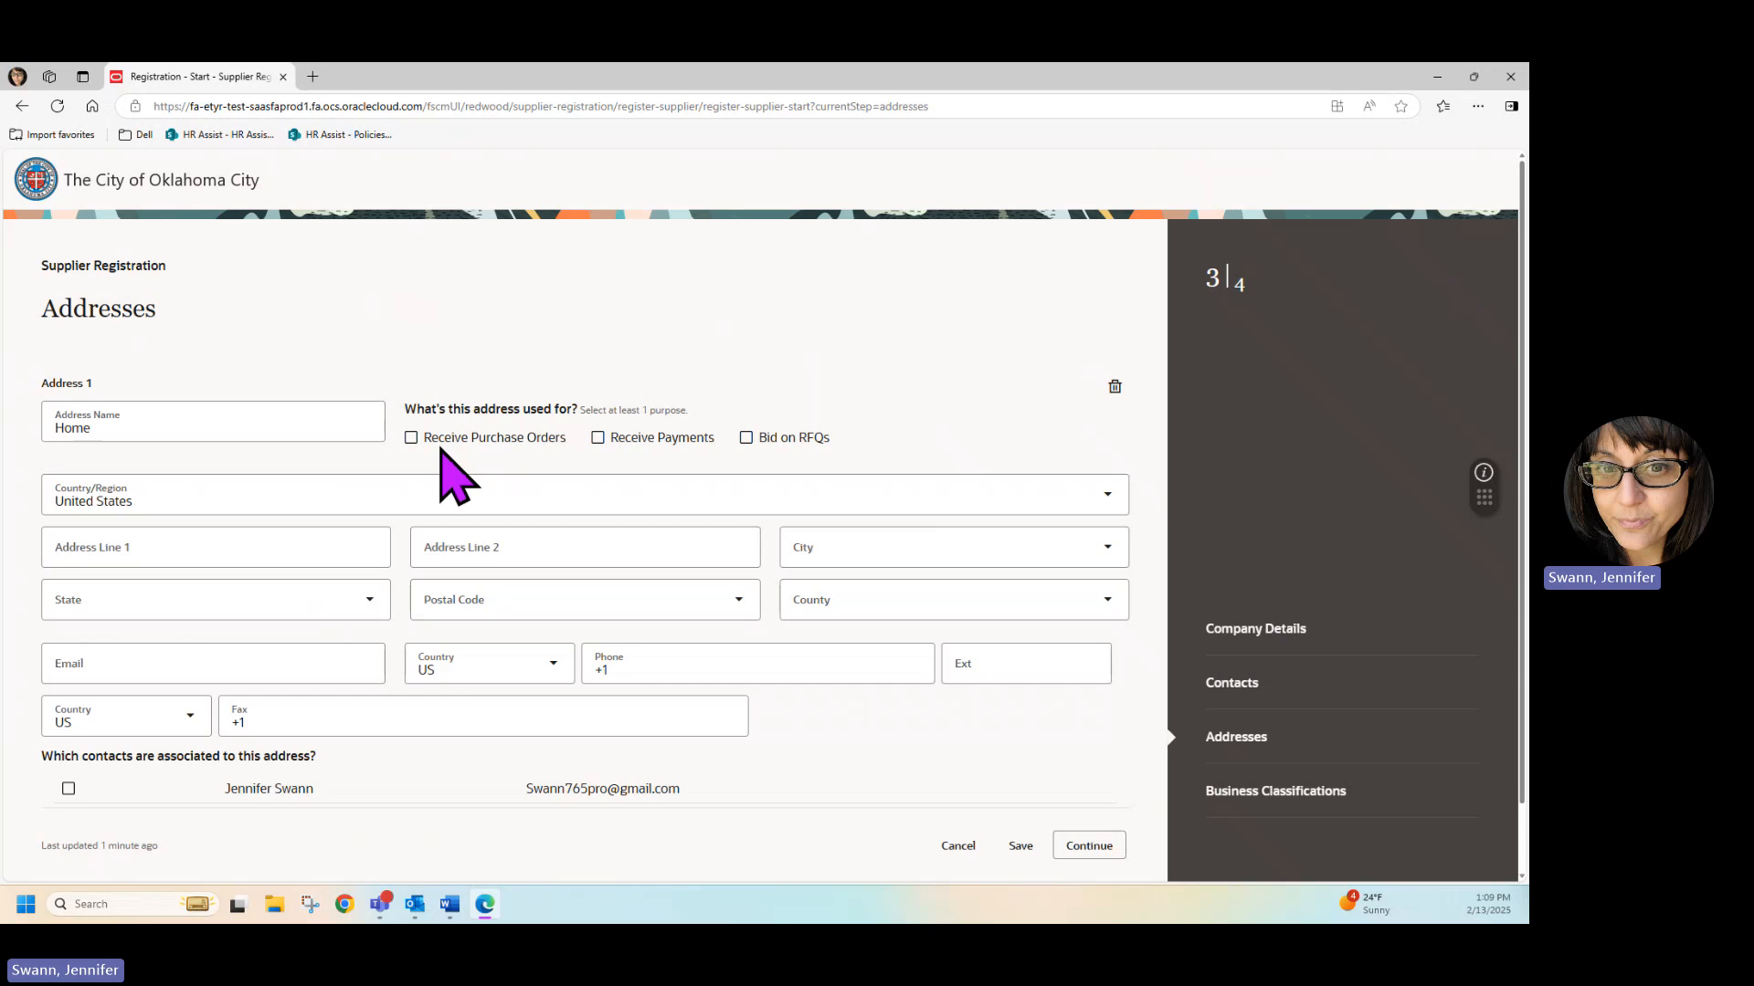
left_click(411, 438)
scroll(436, 539, "down", 1)
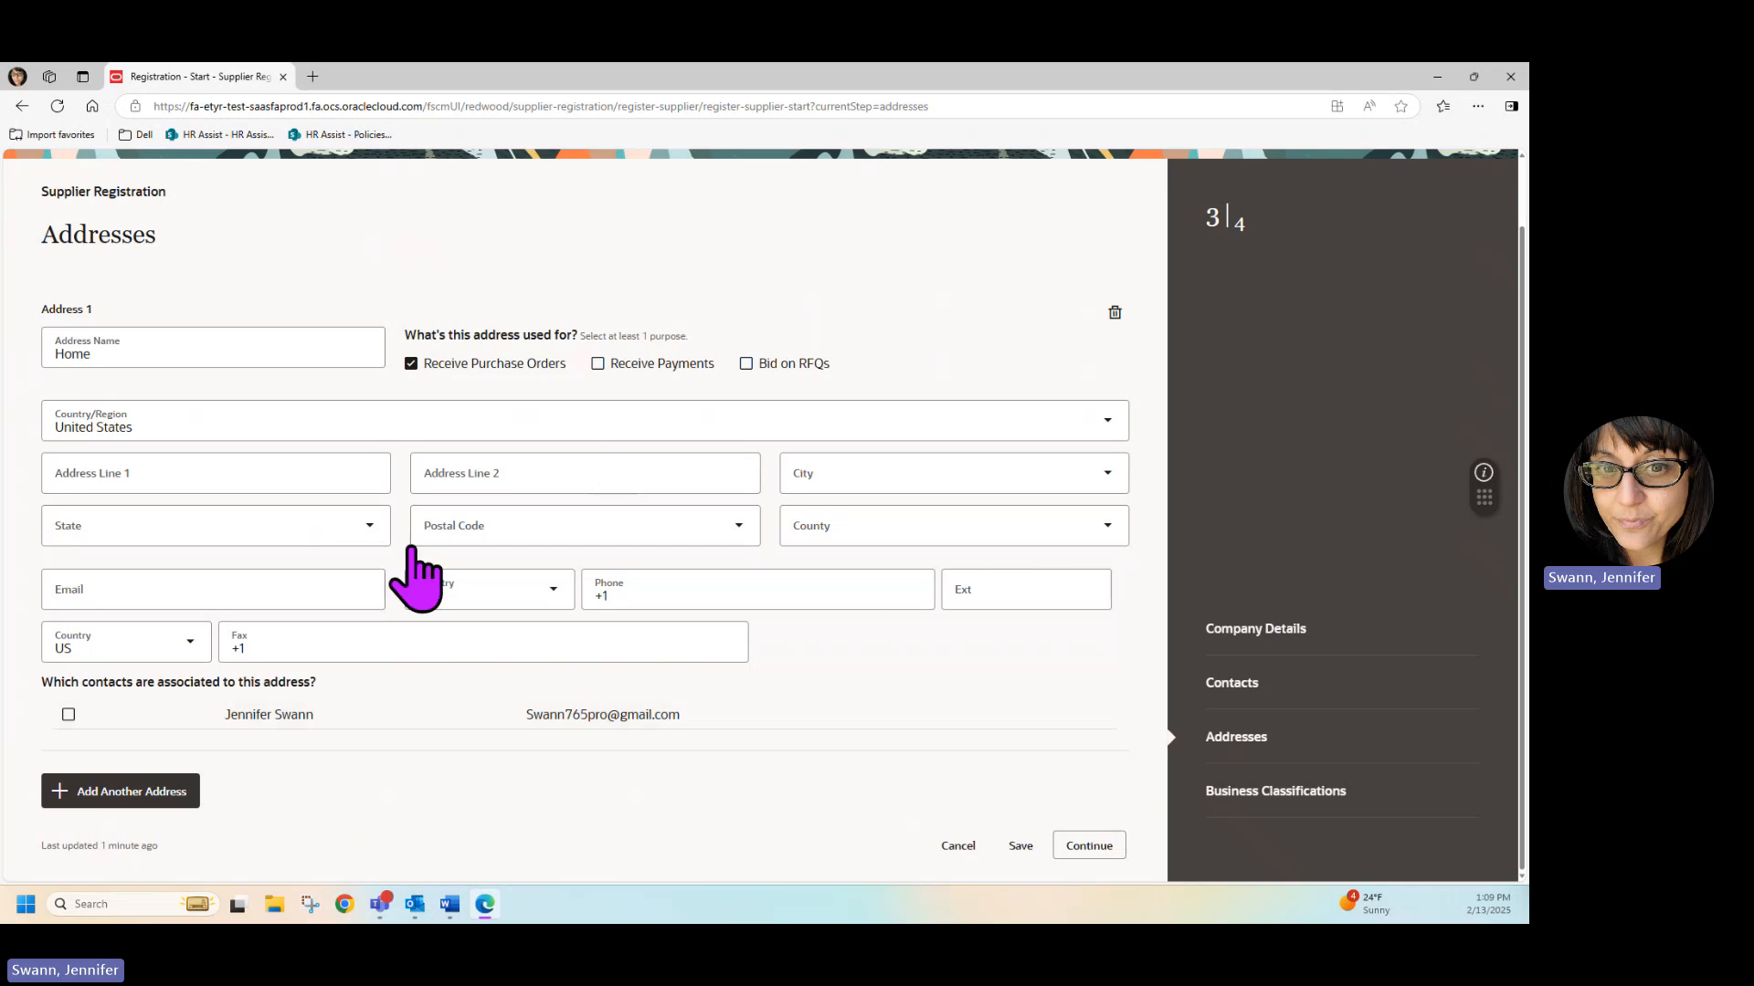
Extend the address name to Home/Remit and use the address for both Receive Purchase Orders and Receive Payments.
left_click(219, 356)
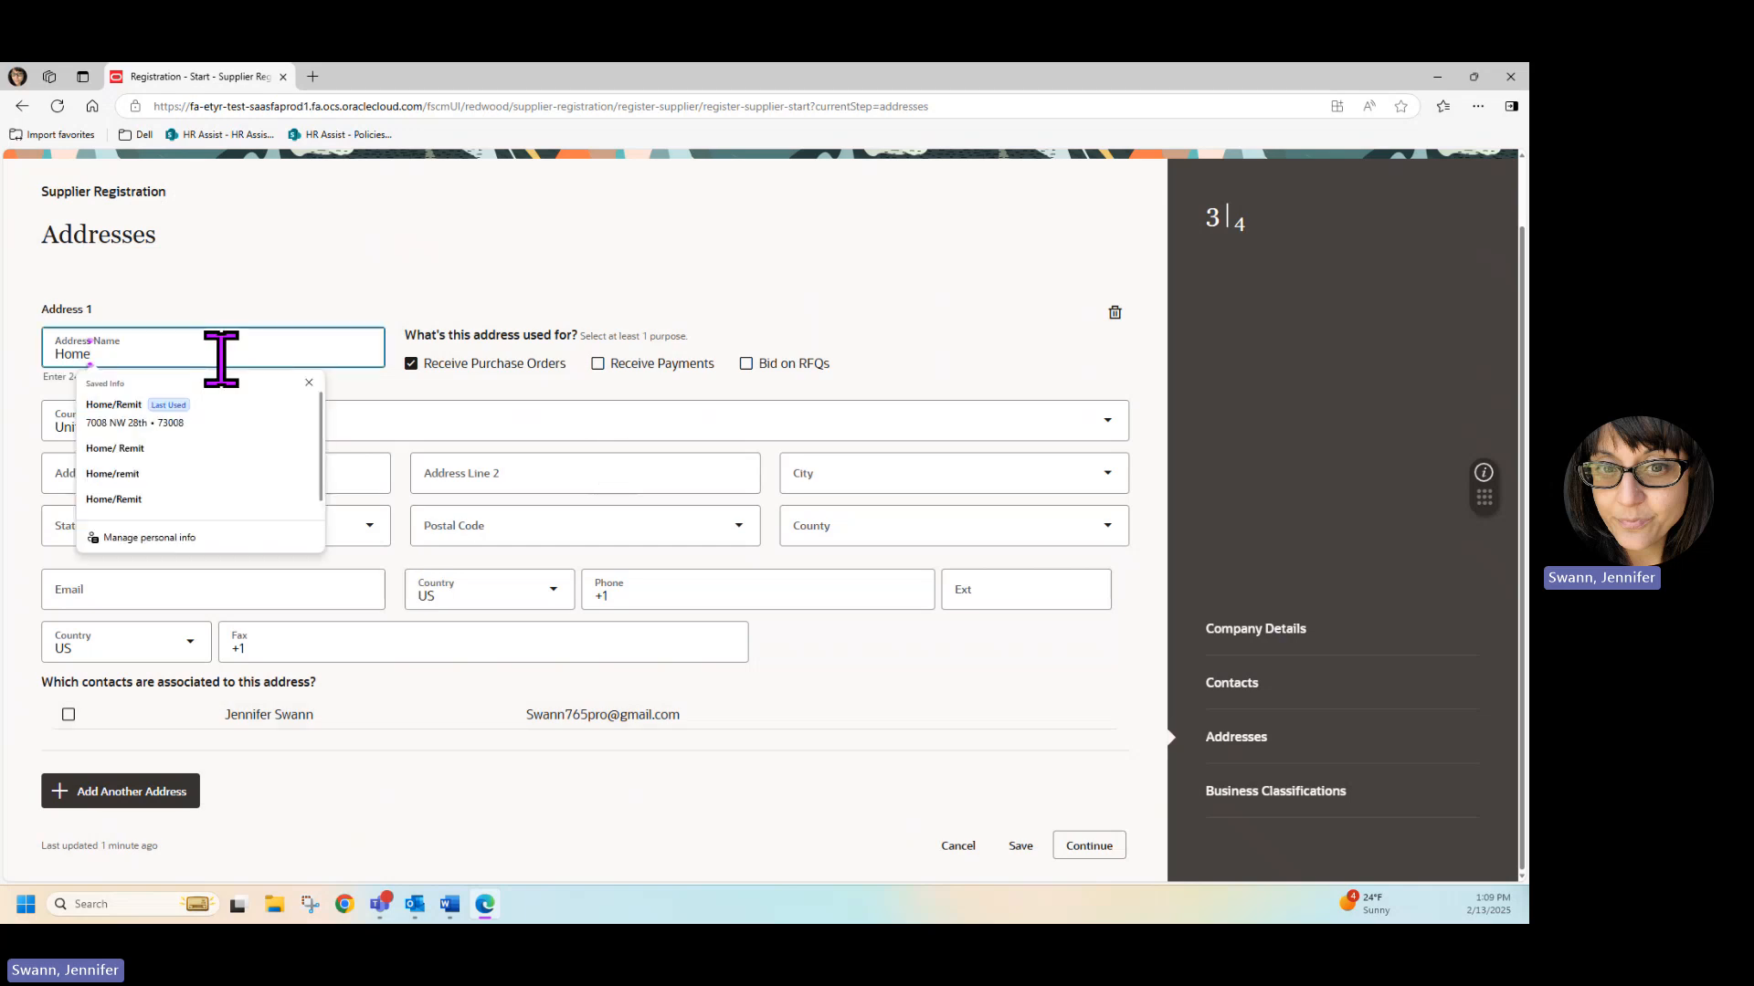
type("/Remit")
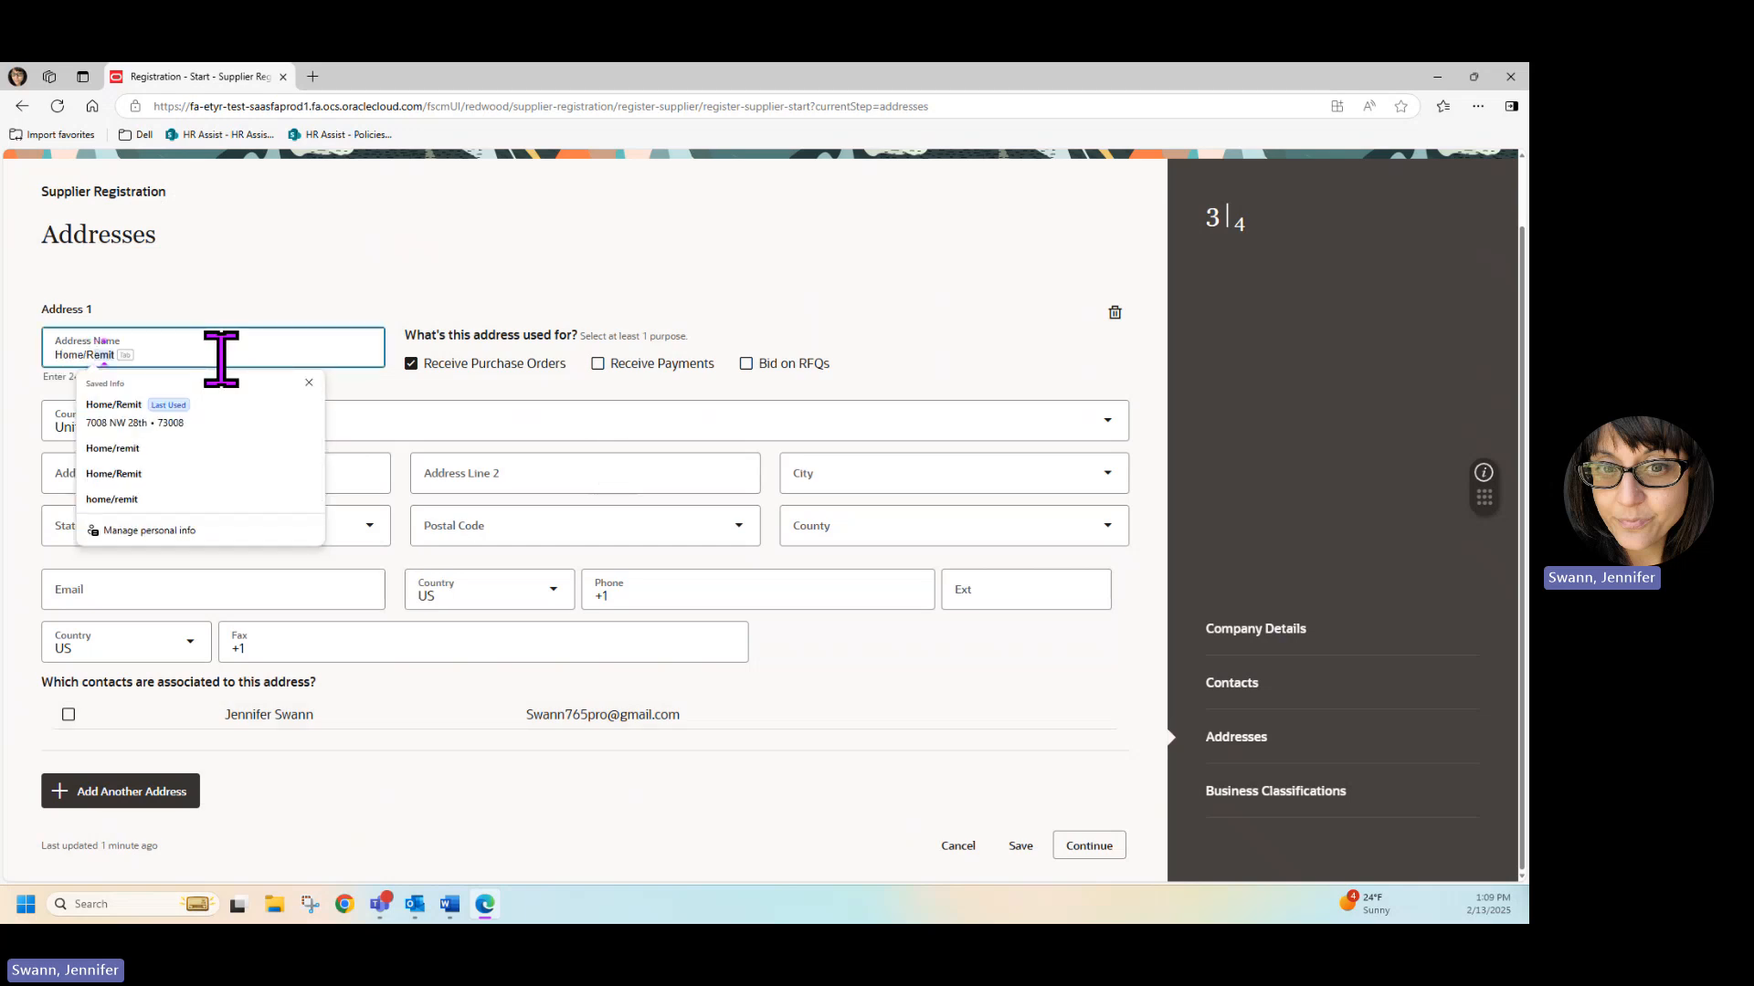
key("Tab")
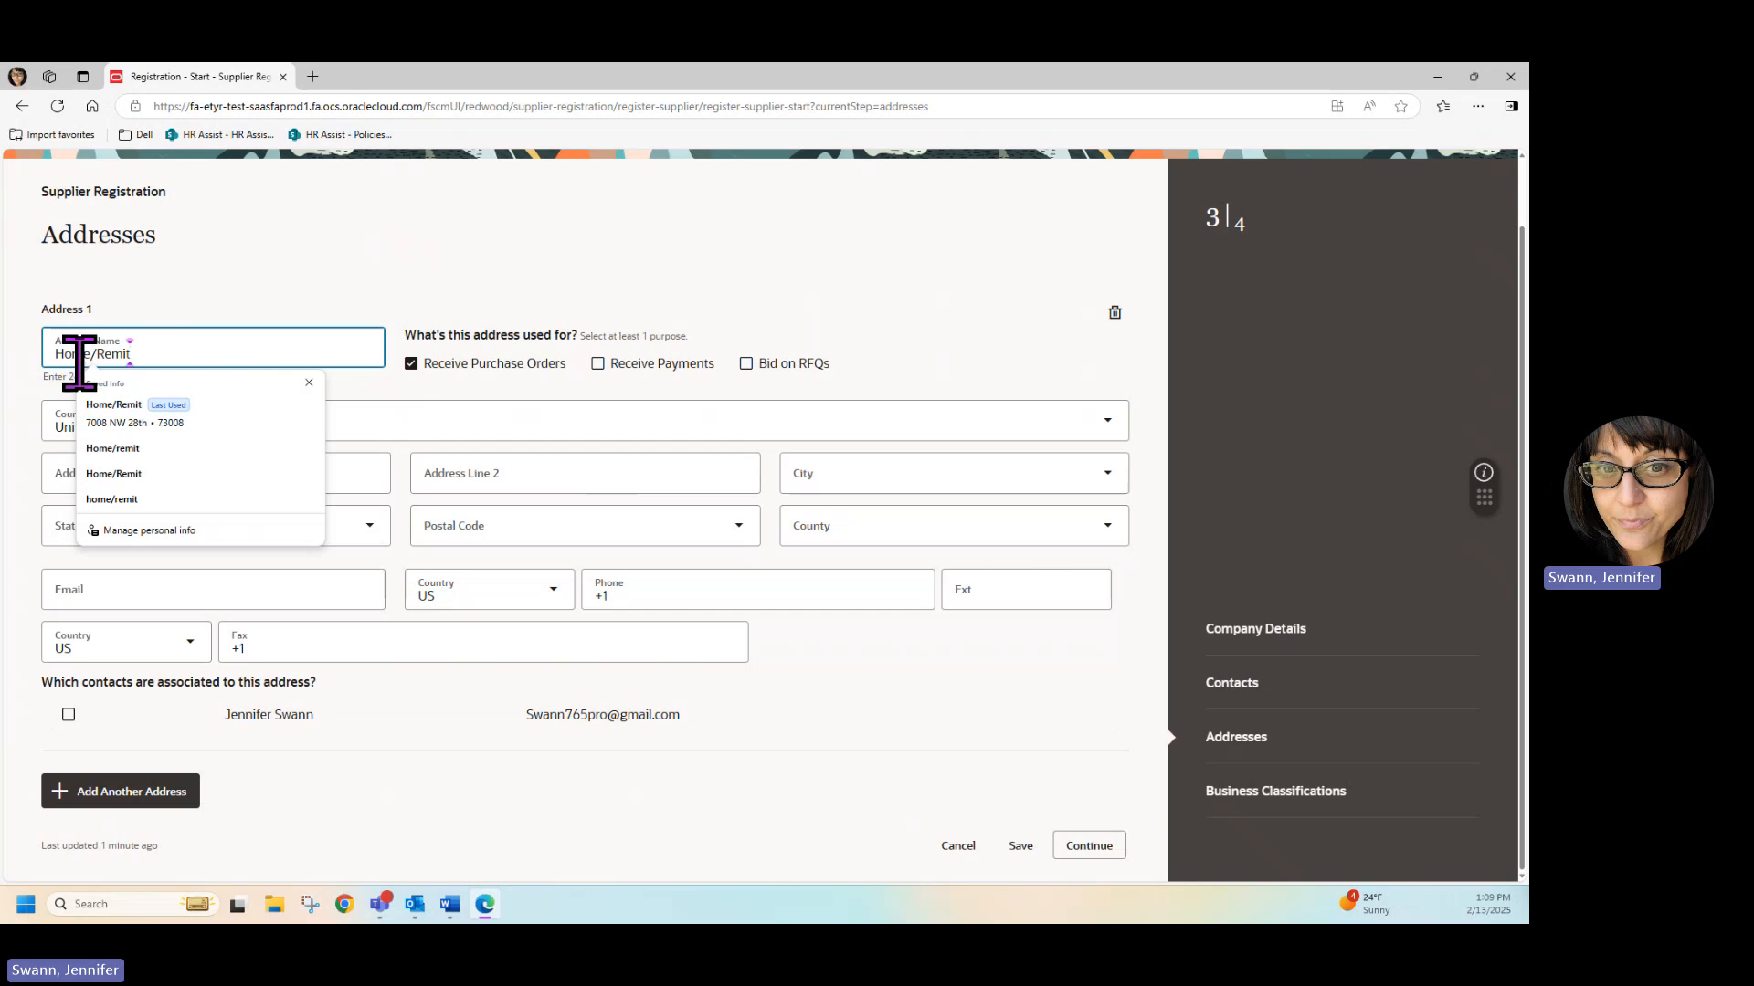
left_click(274, 260)
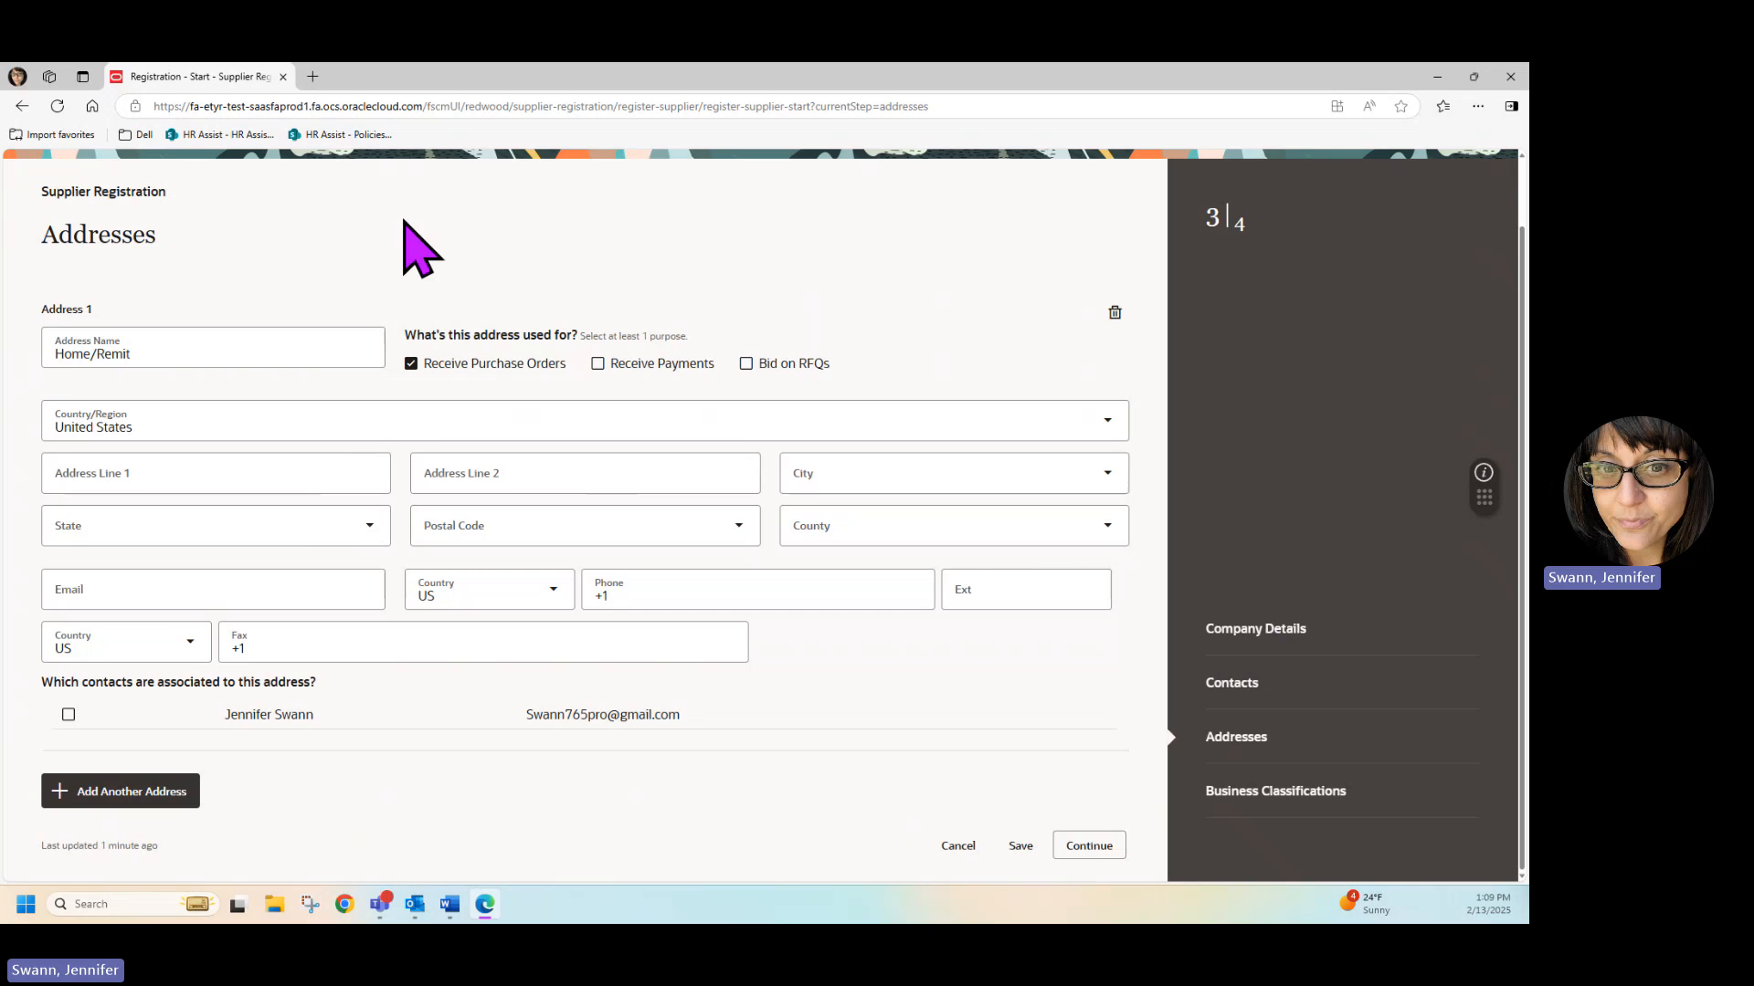
left_click(599, 365)
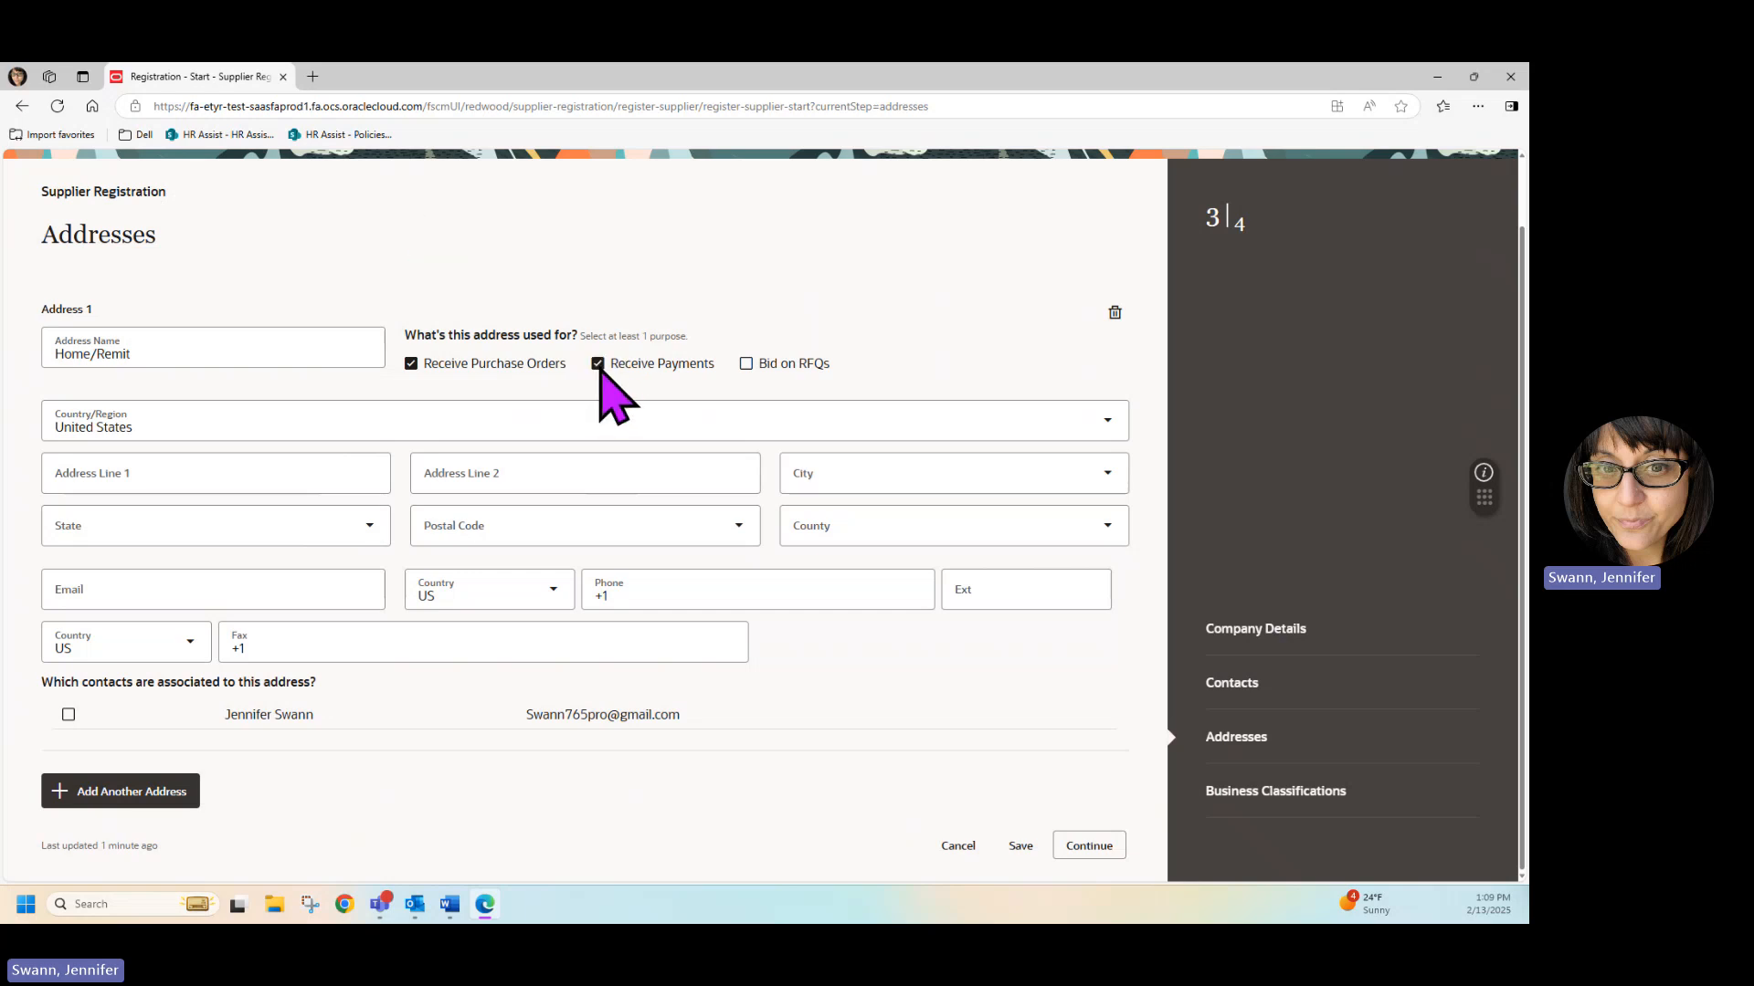
left_click(236, 354)
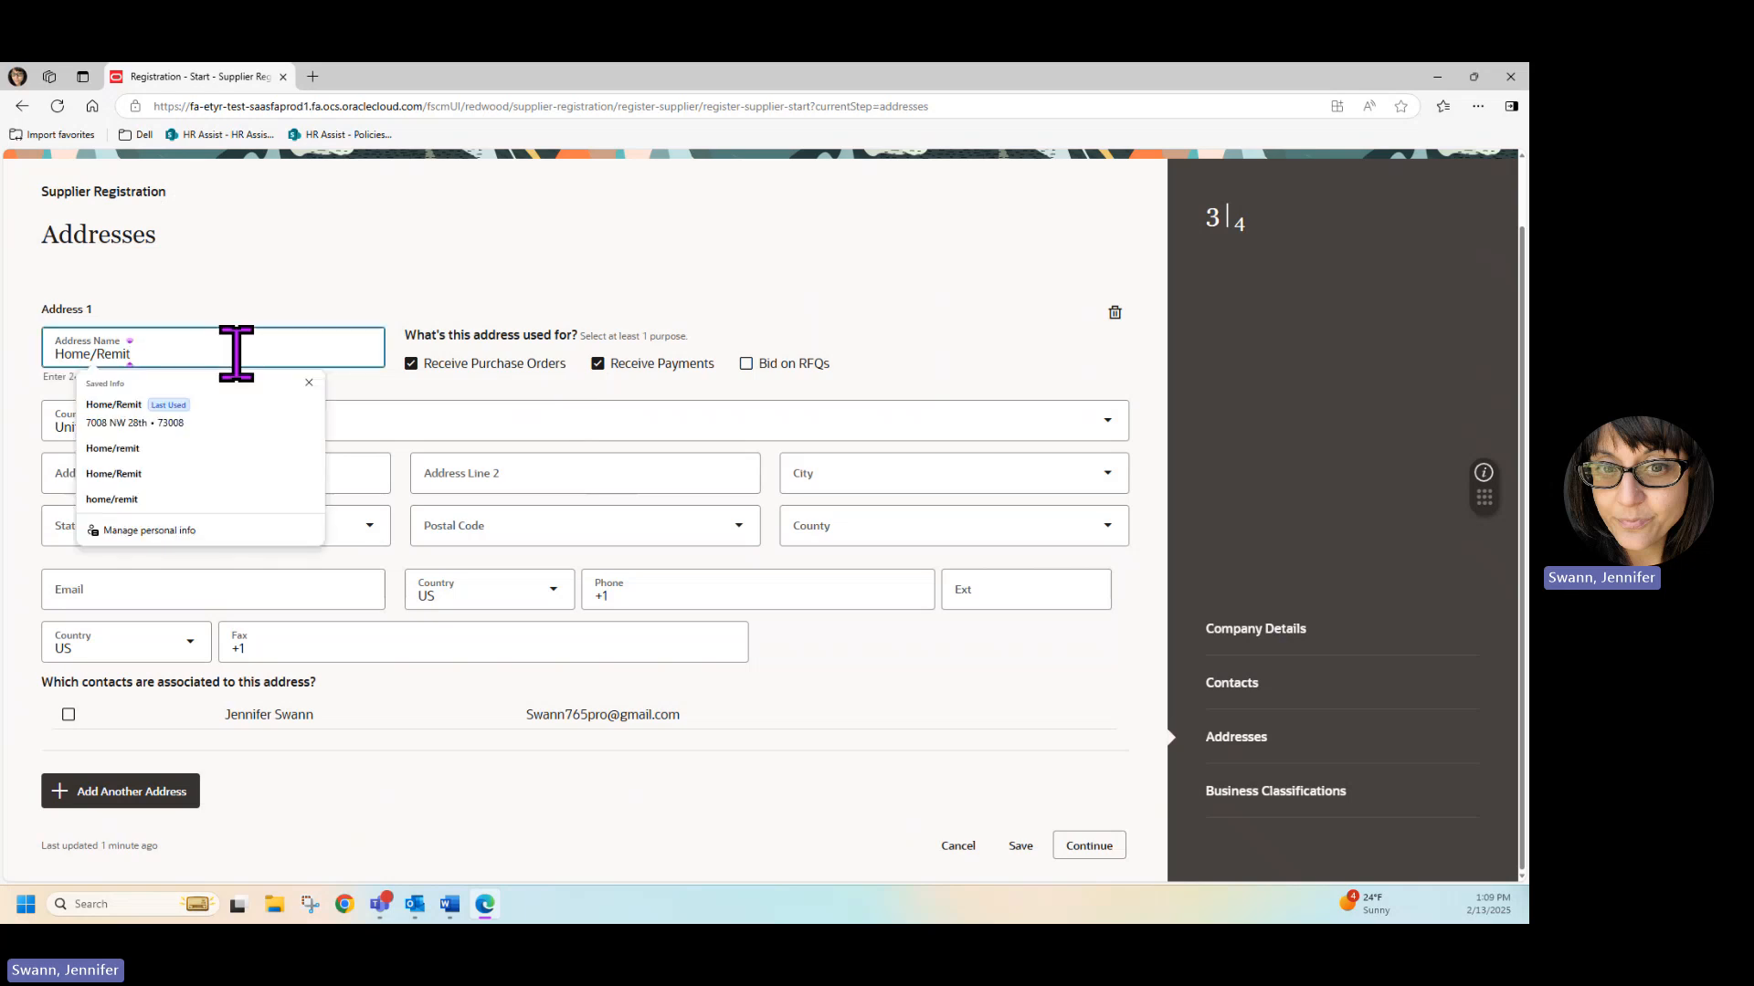
left_click(476, 370)
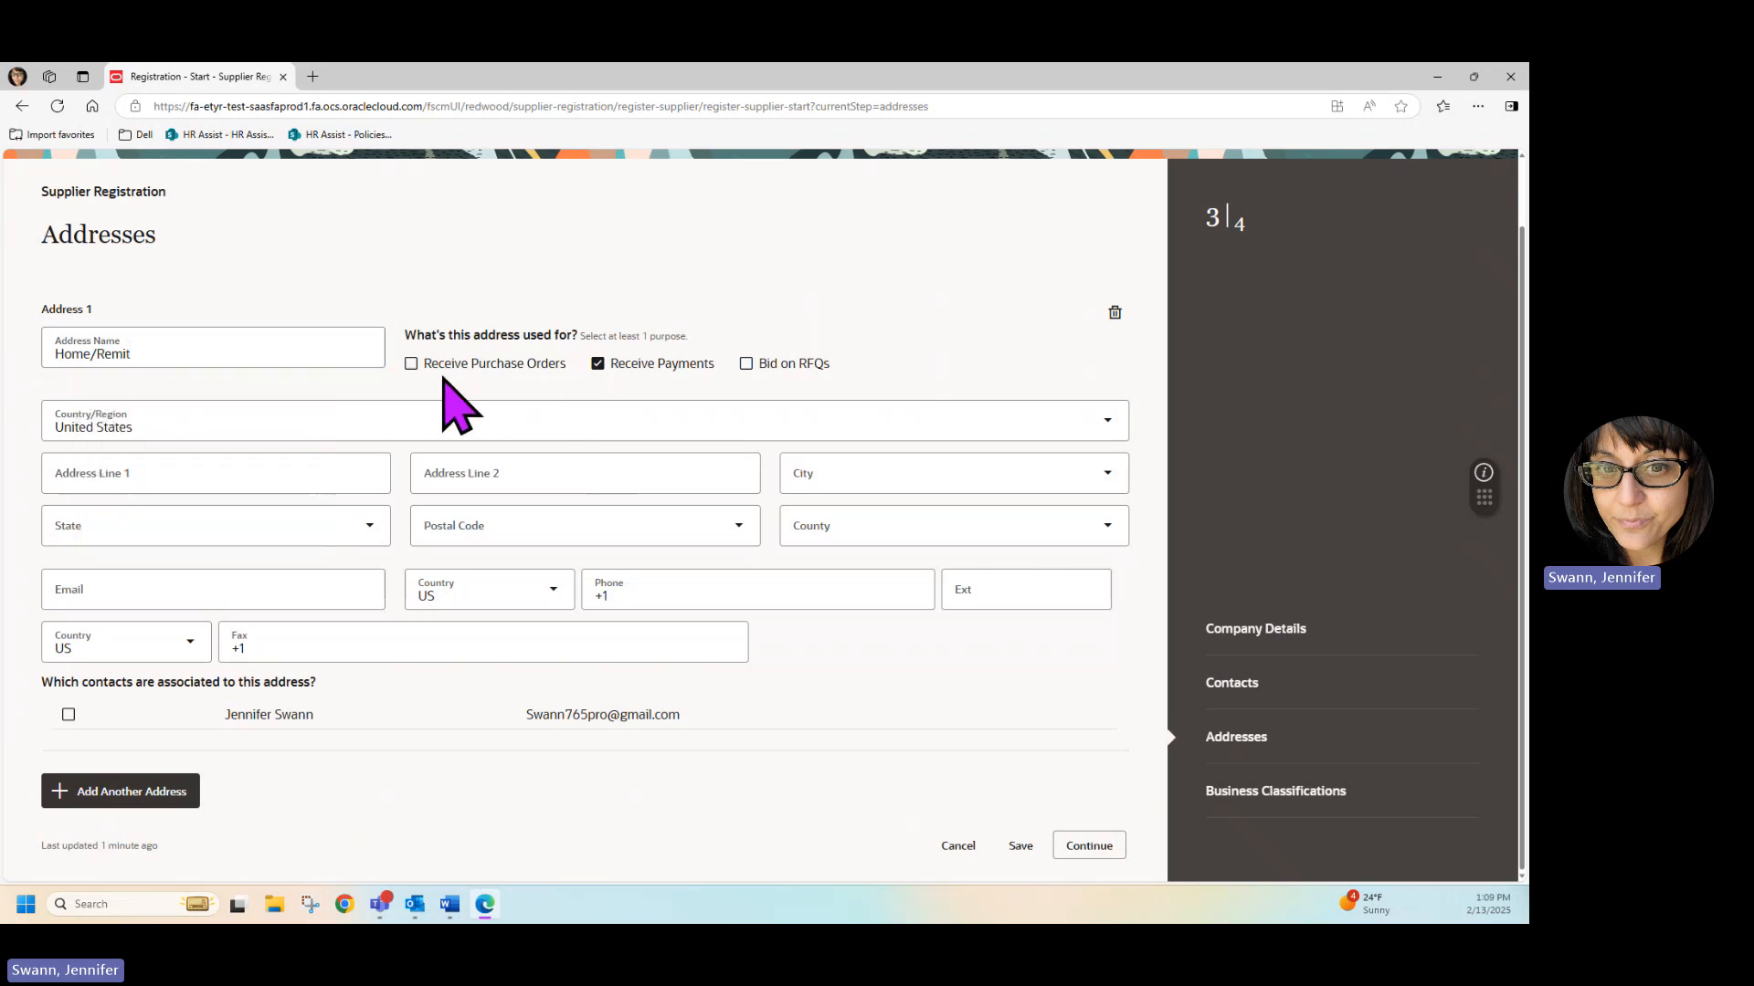
left_click(417, 368)
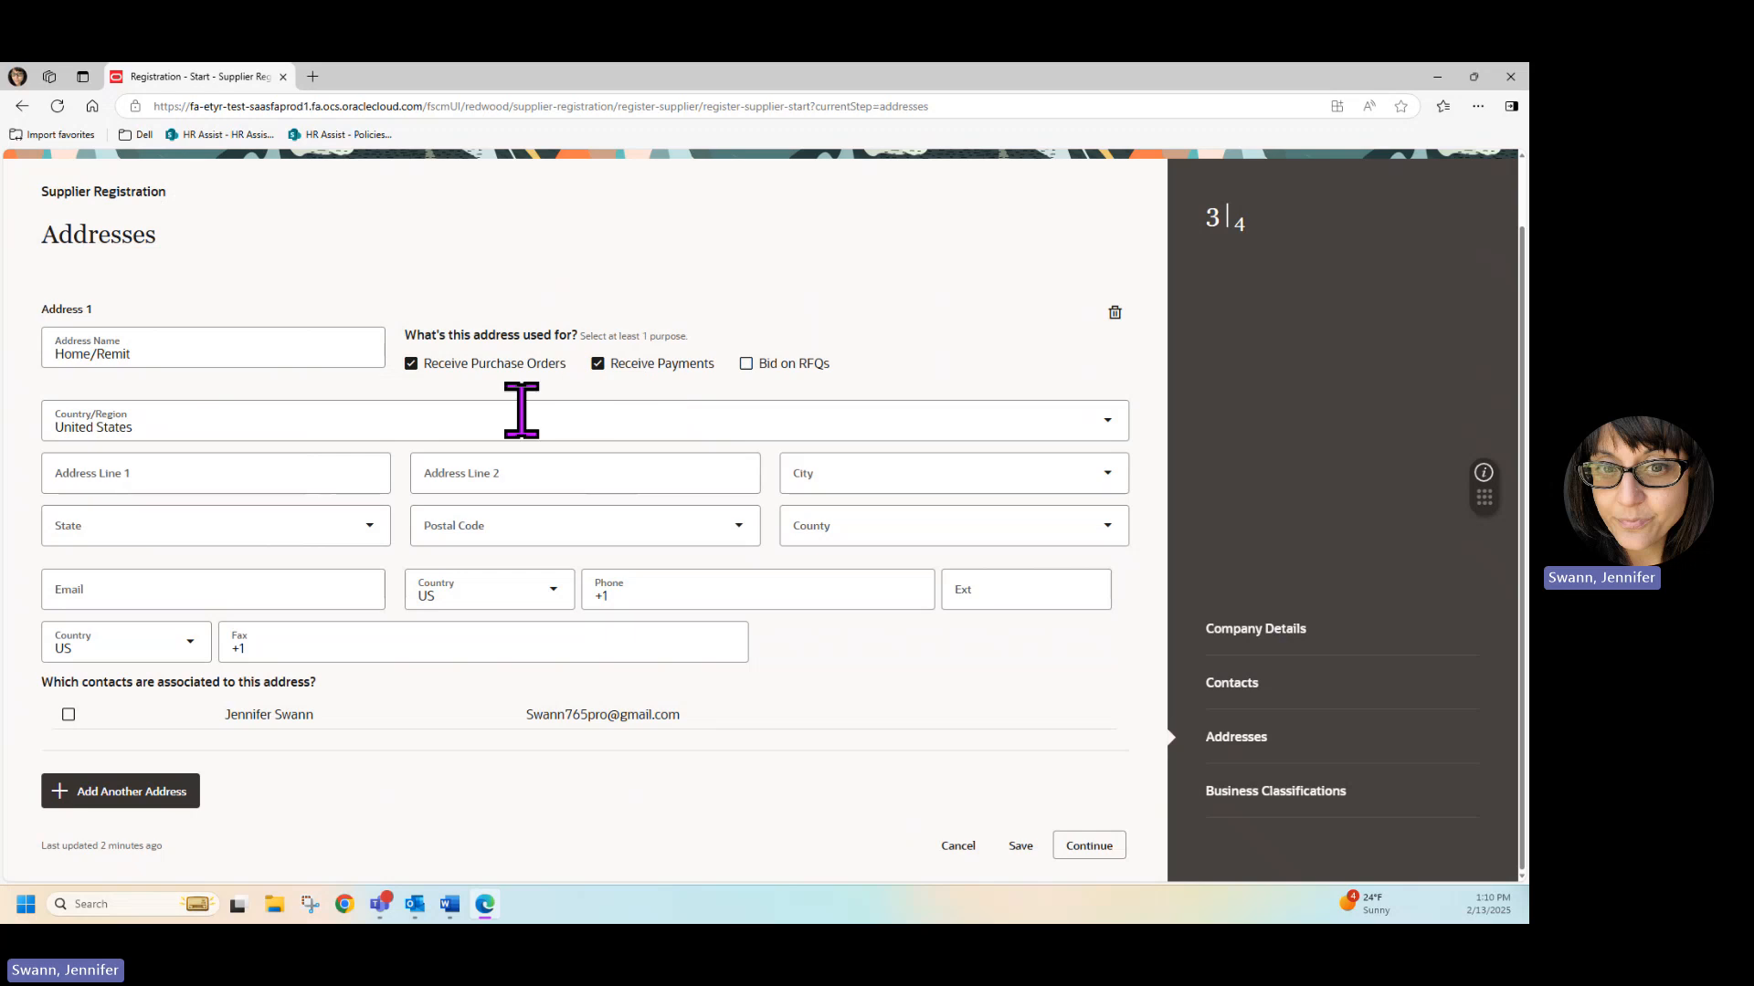
Enter the supplier's street address in Address Line 1.
key("alt+Tab")
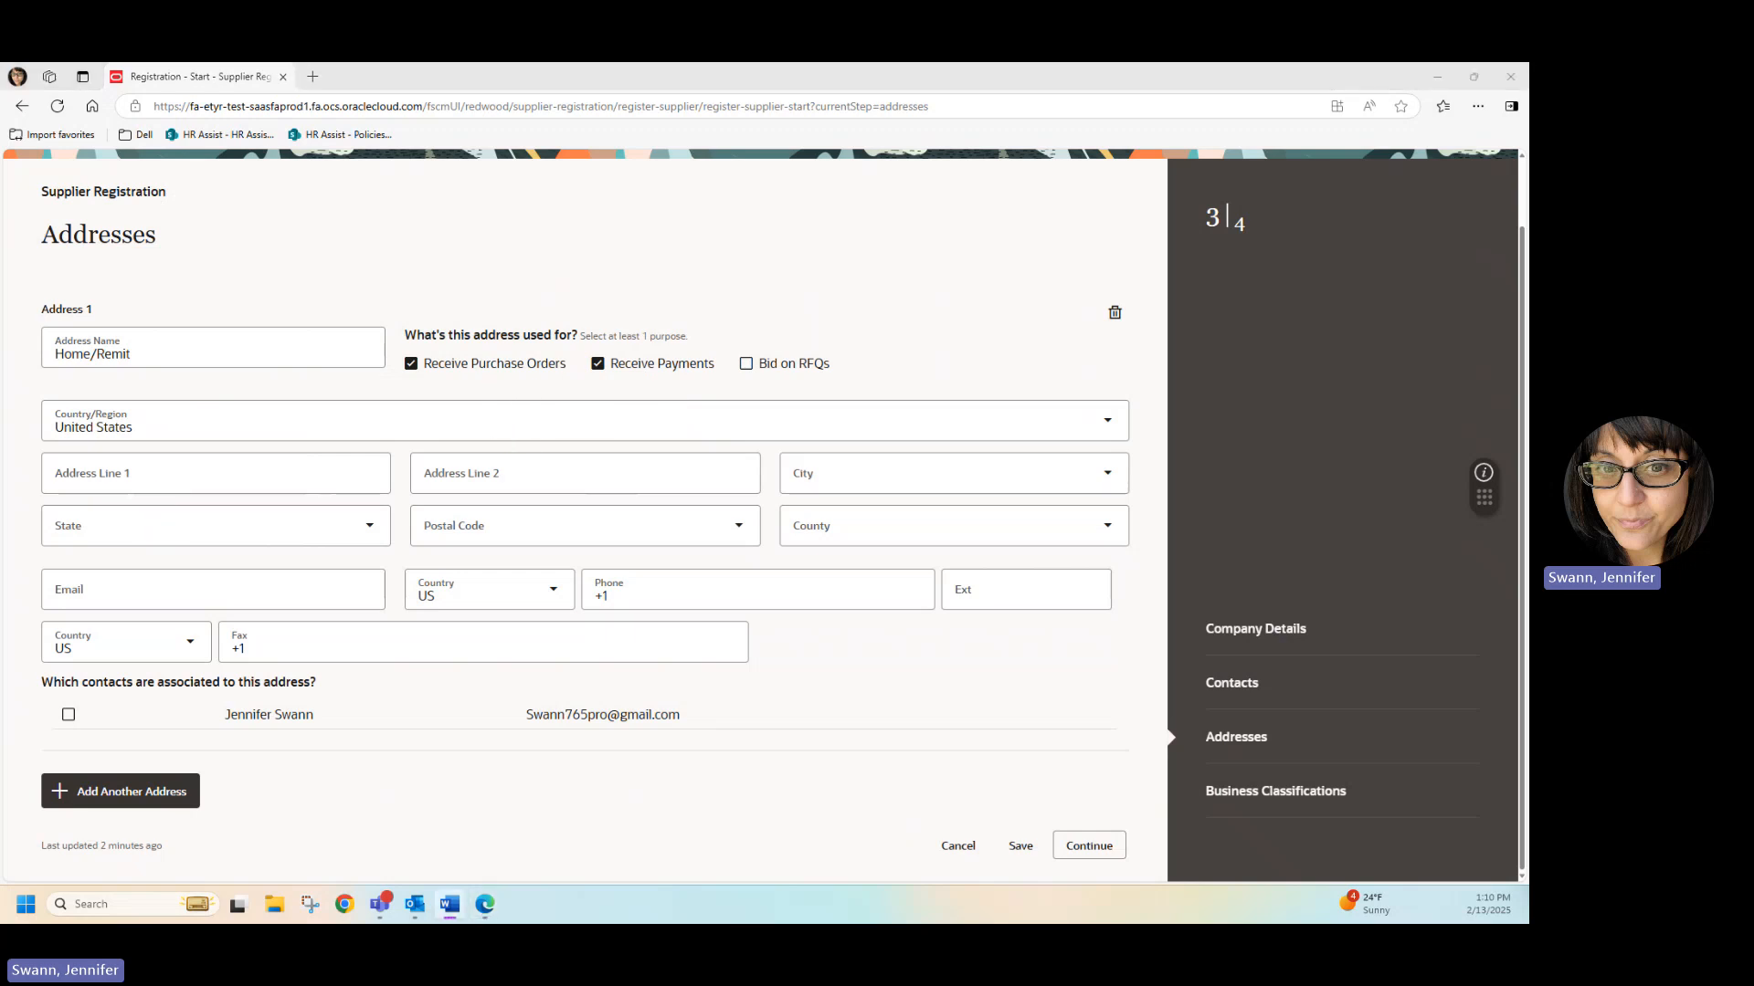
left_click(139, 484)
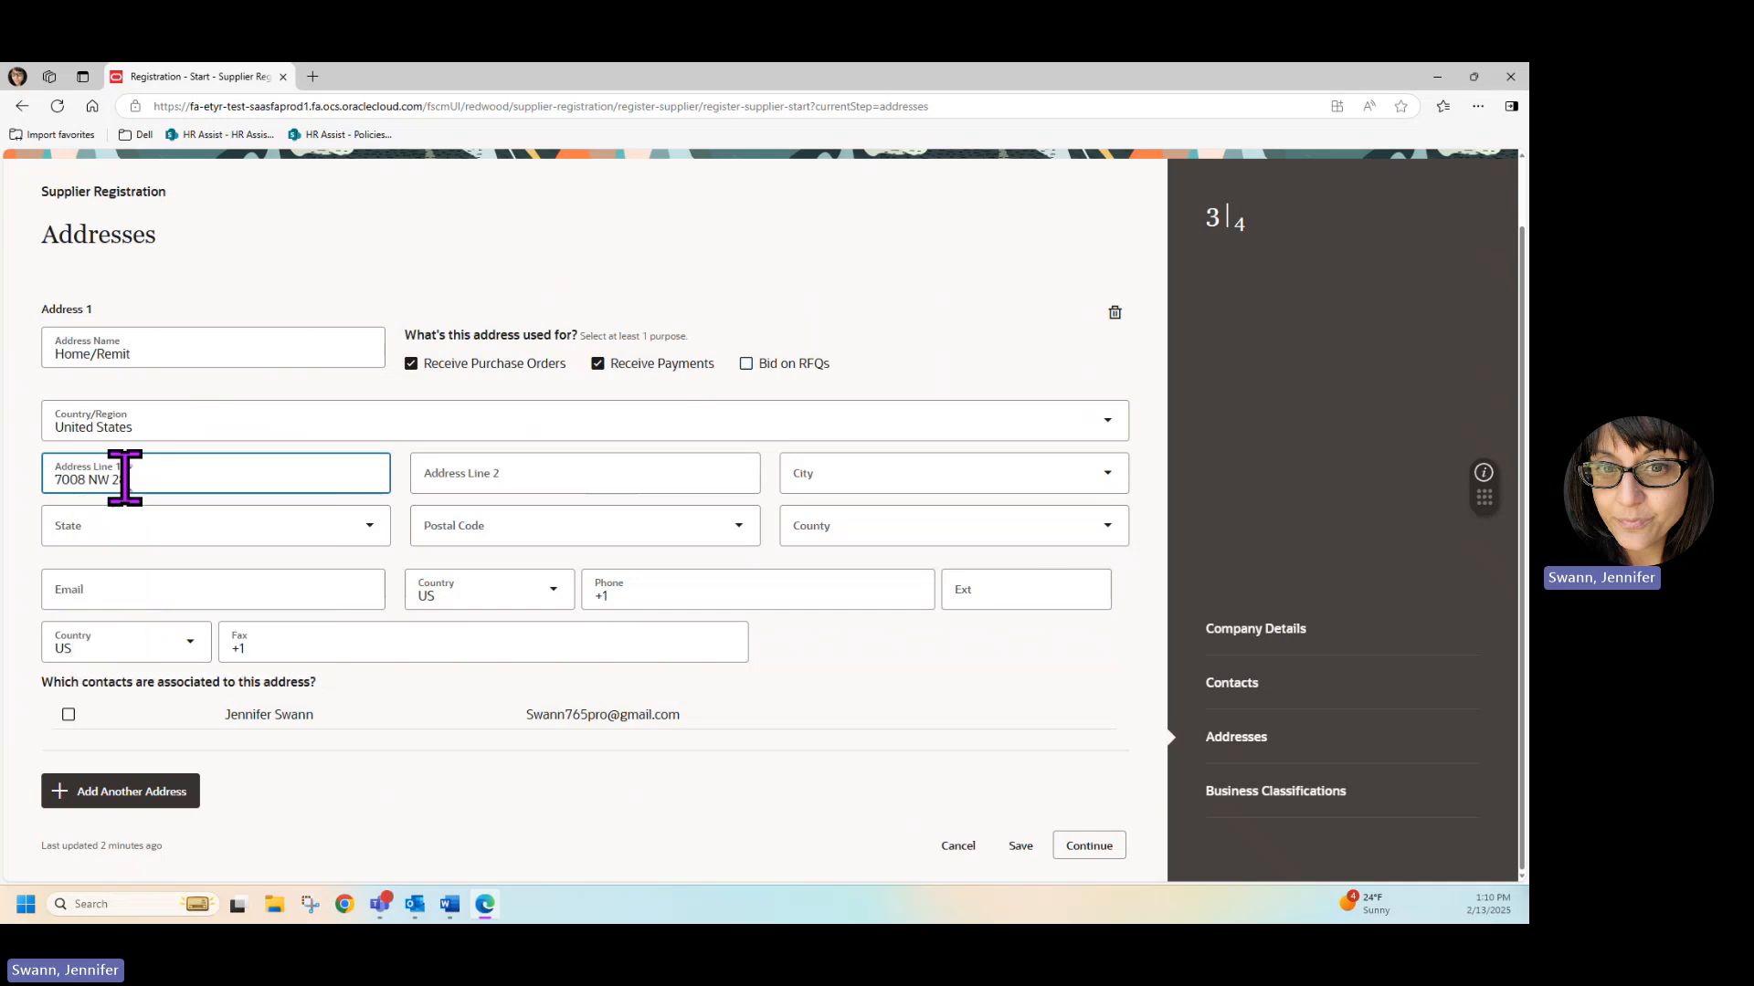
left_click(555, 777)
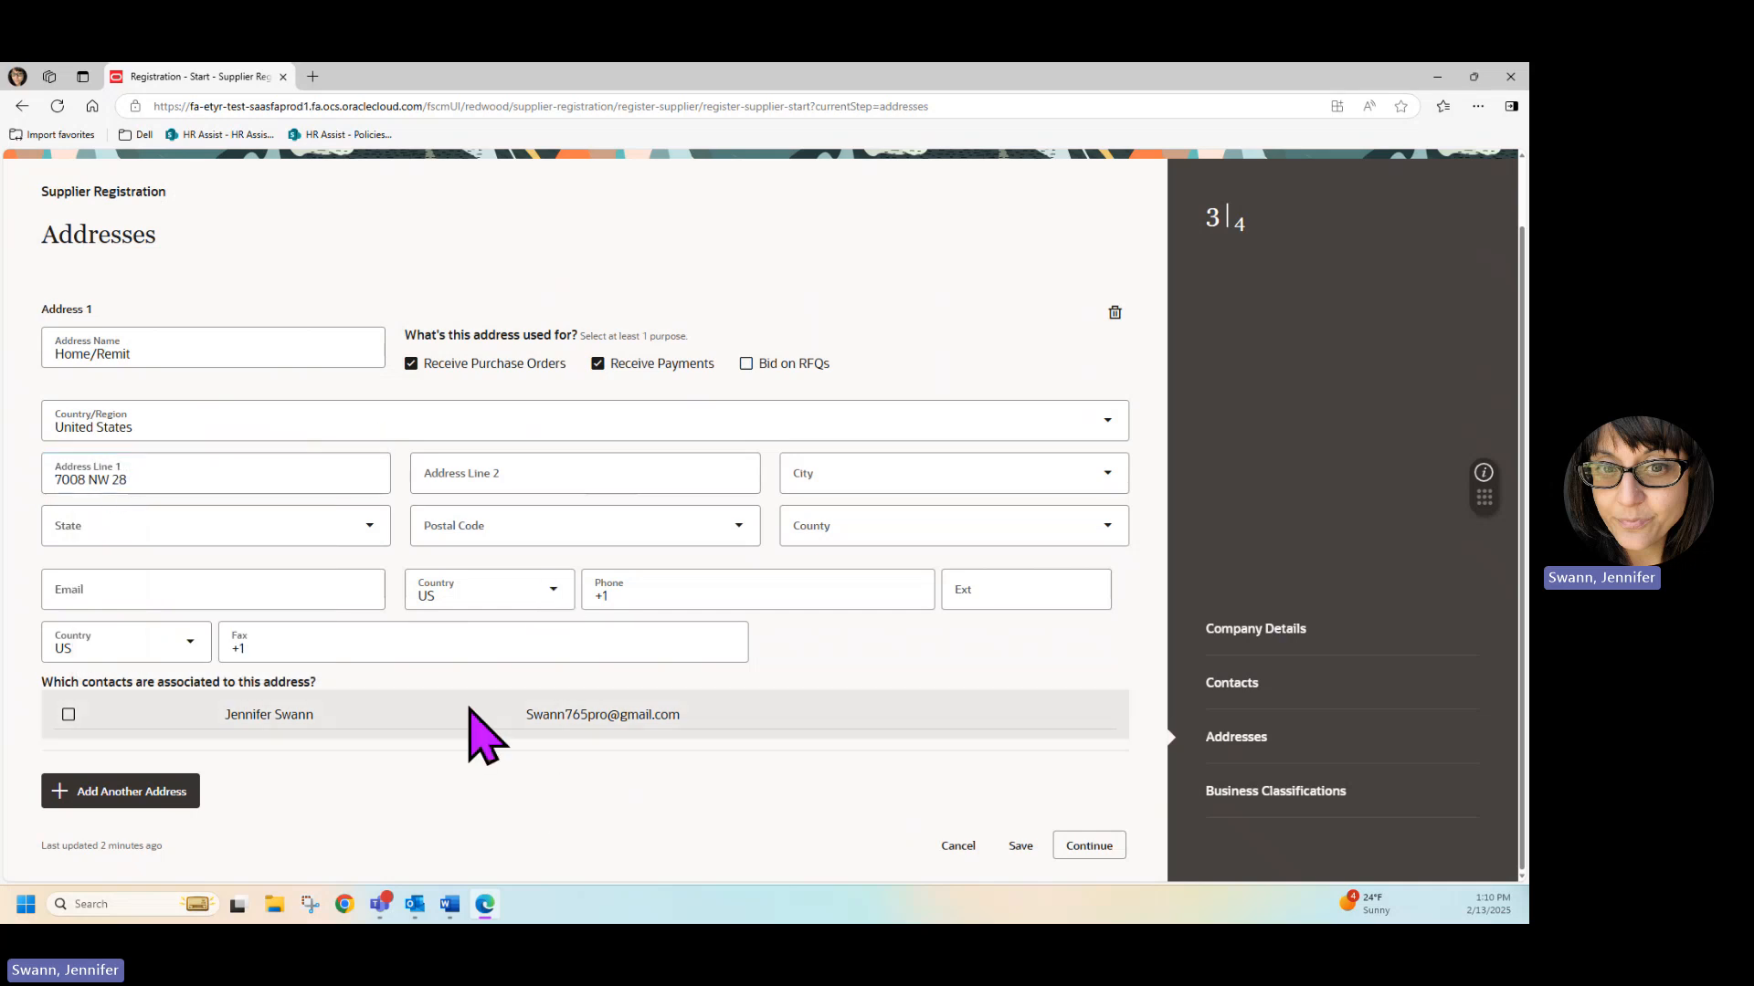
Complete the address with its postal code and the matching city entry, and associate the listed contact with it.
left_click(493, 528)
type("7330")
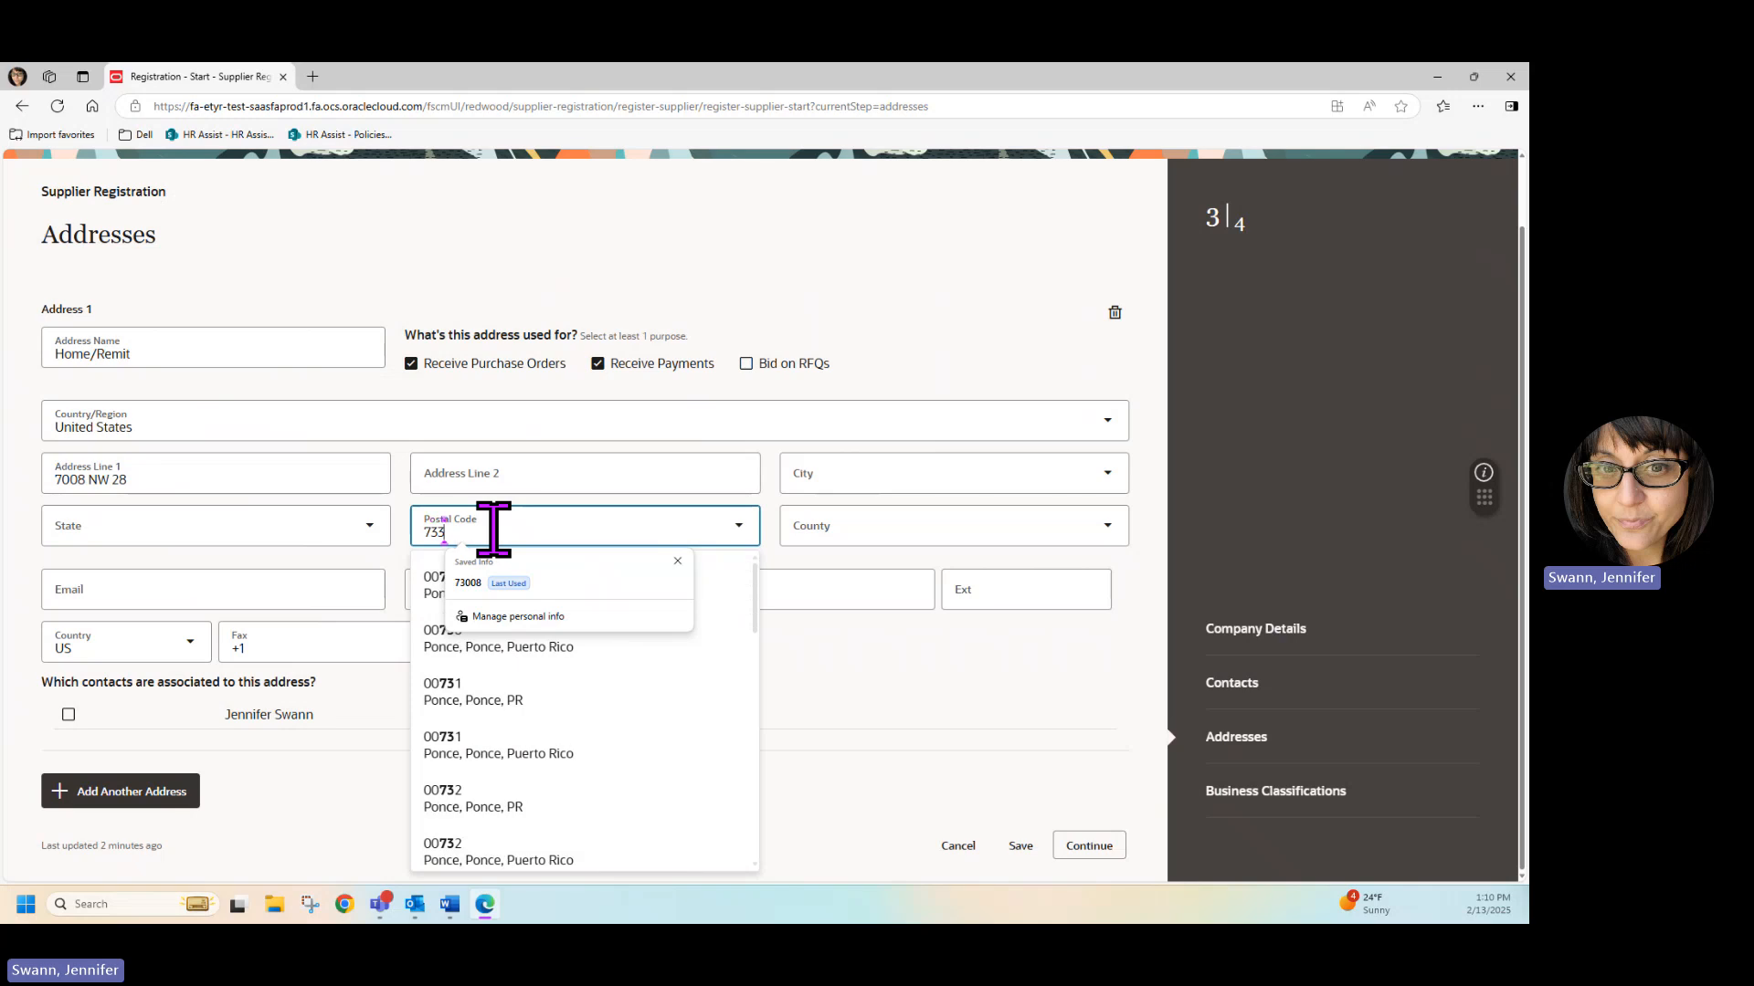
key("BackSpace")
key("BackSpace")
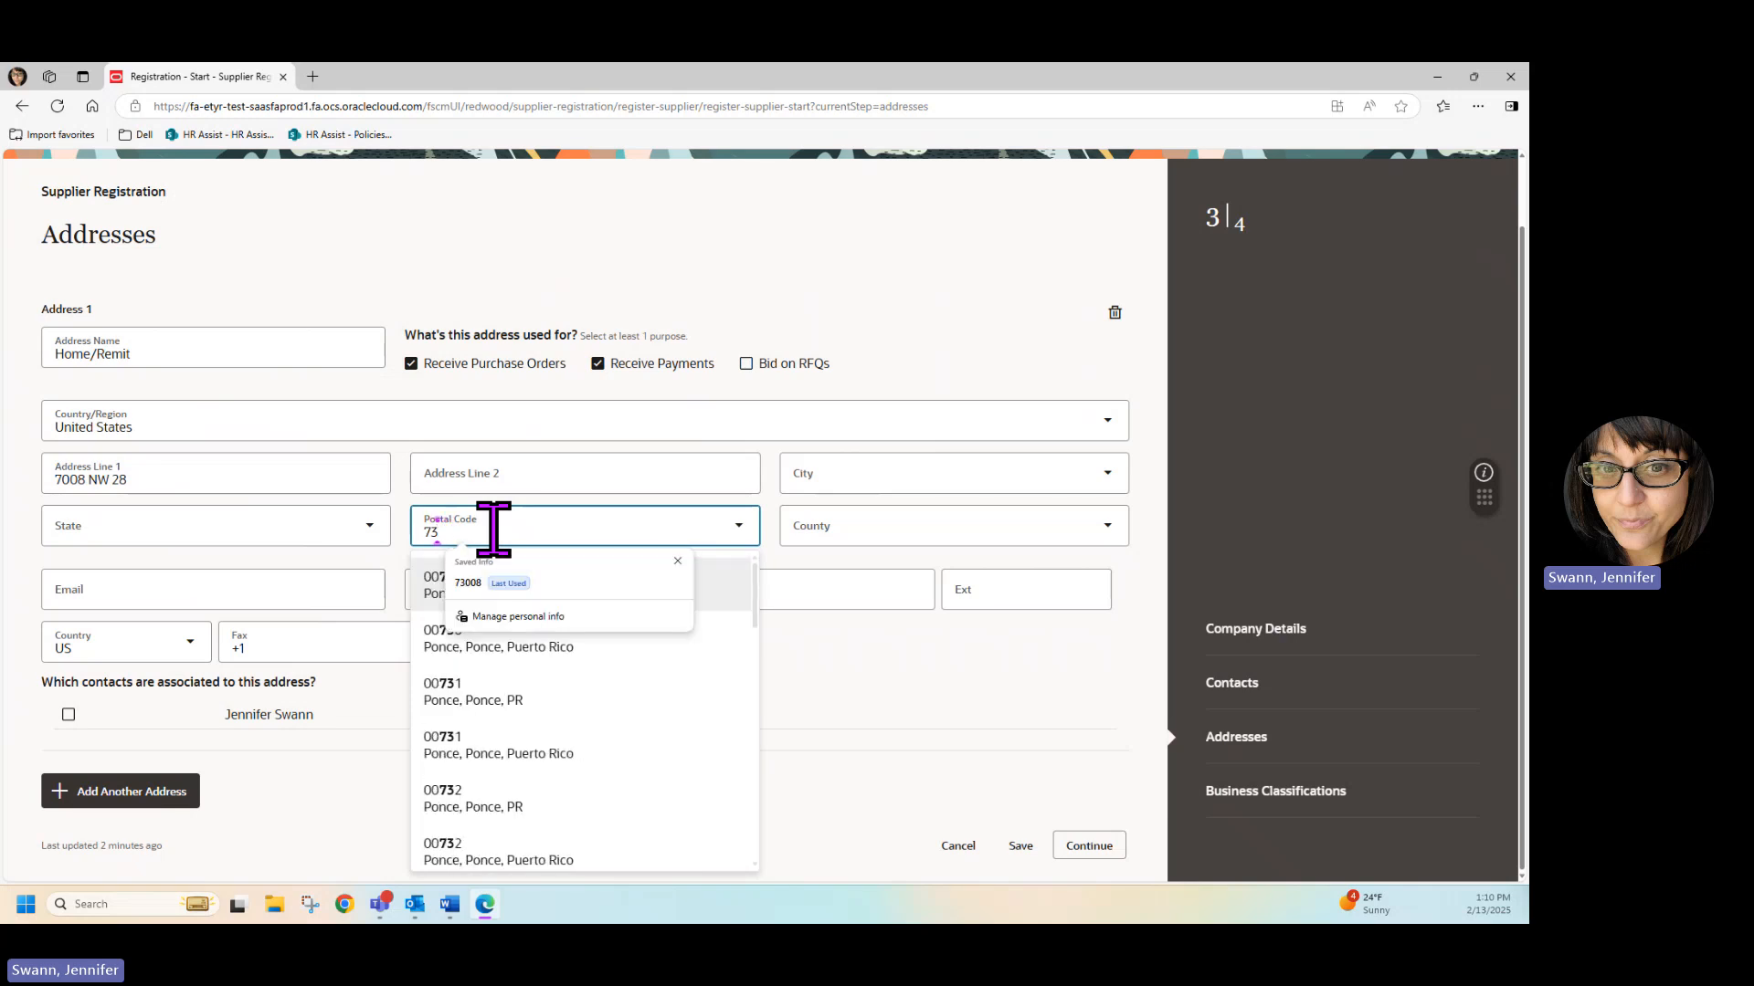
type("008")
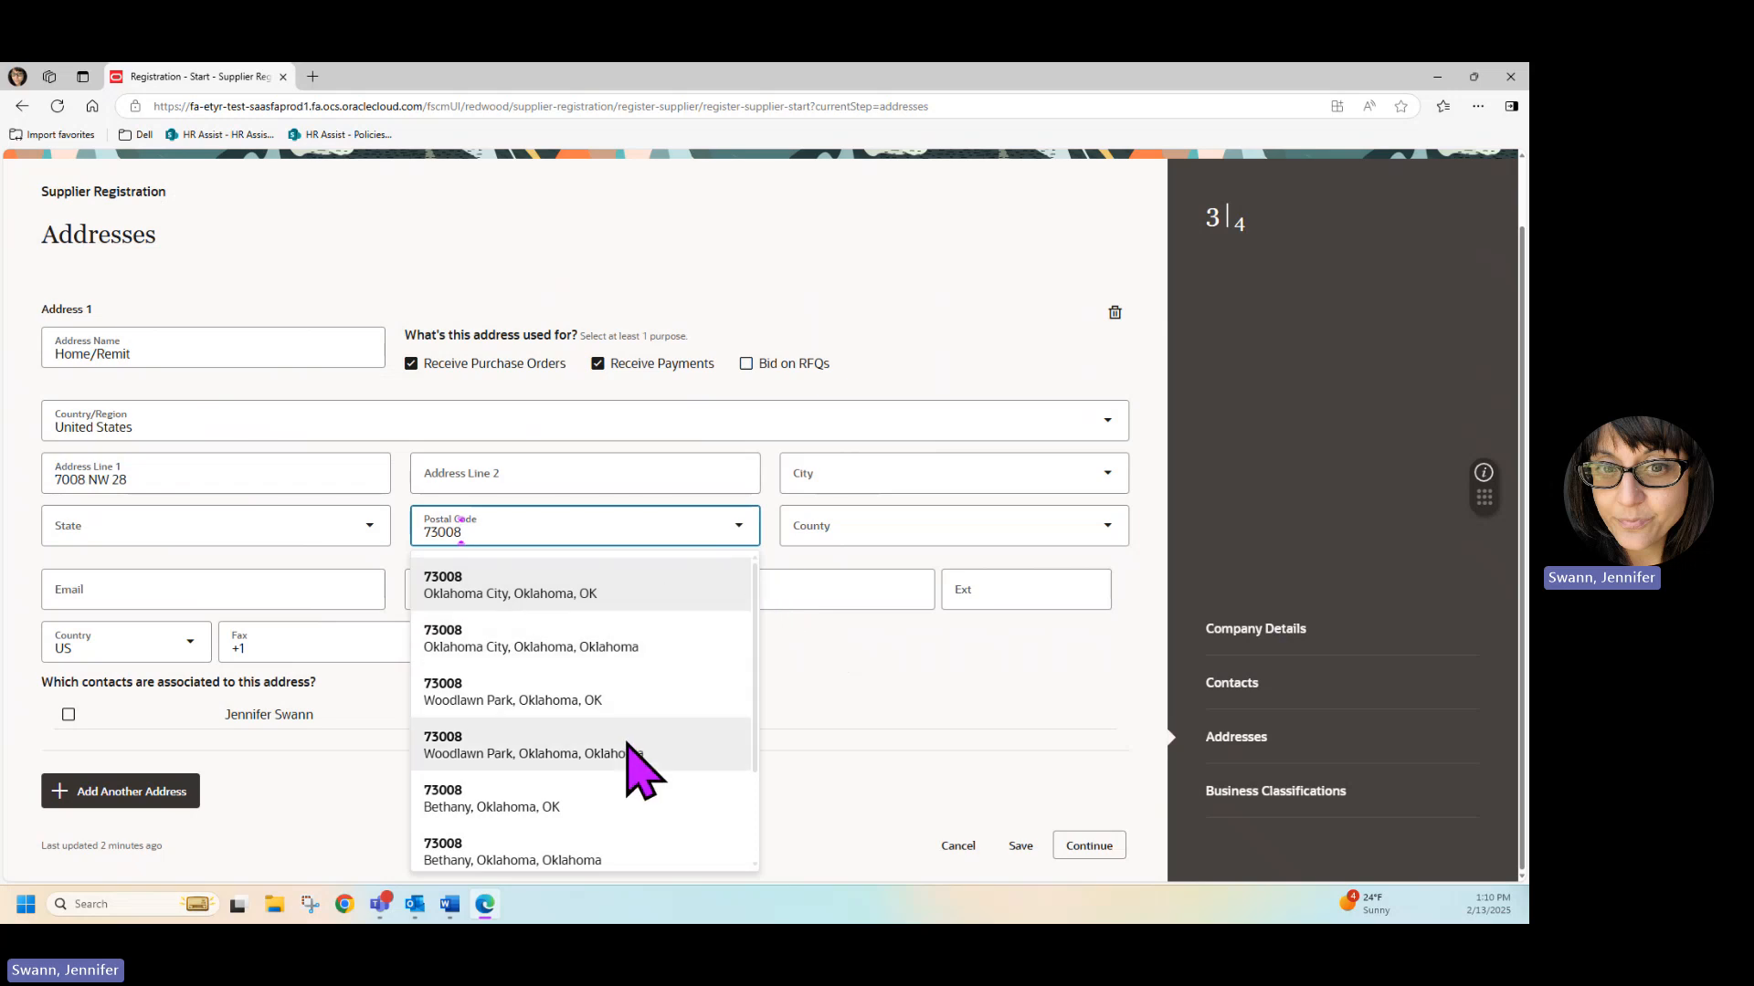
left_click(596, 856)
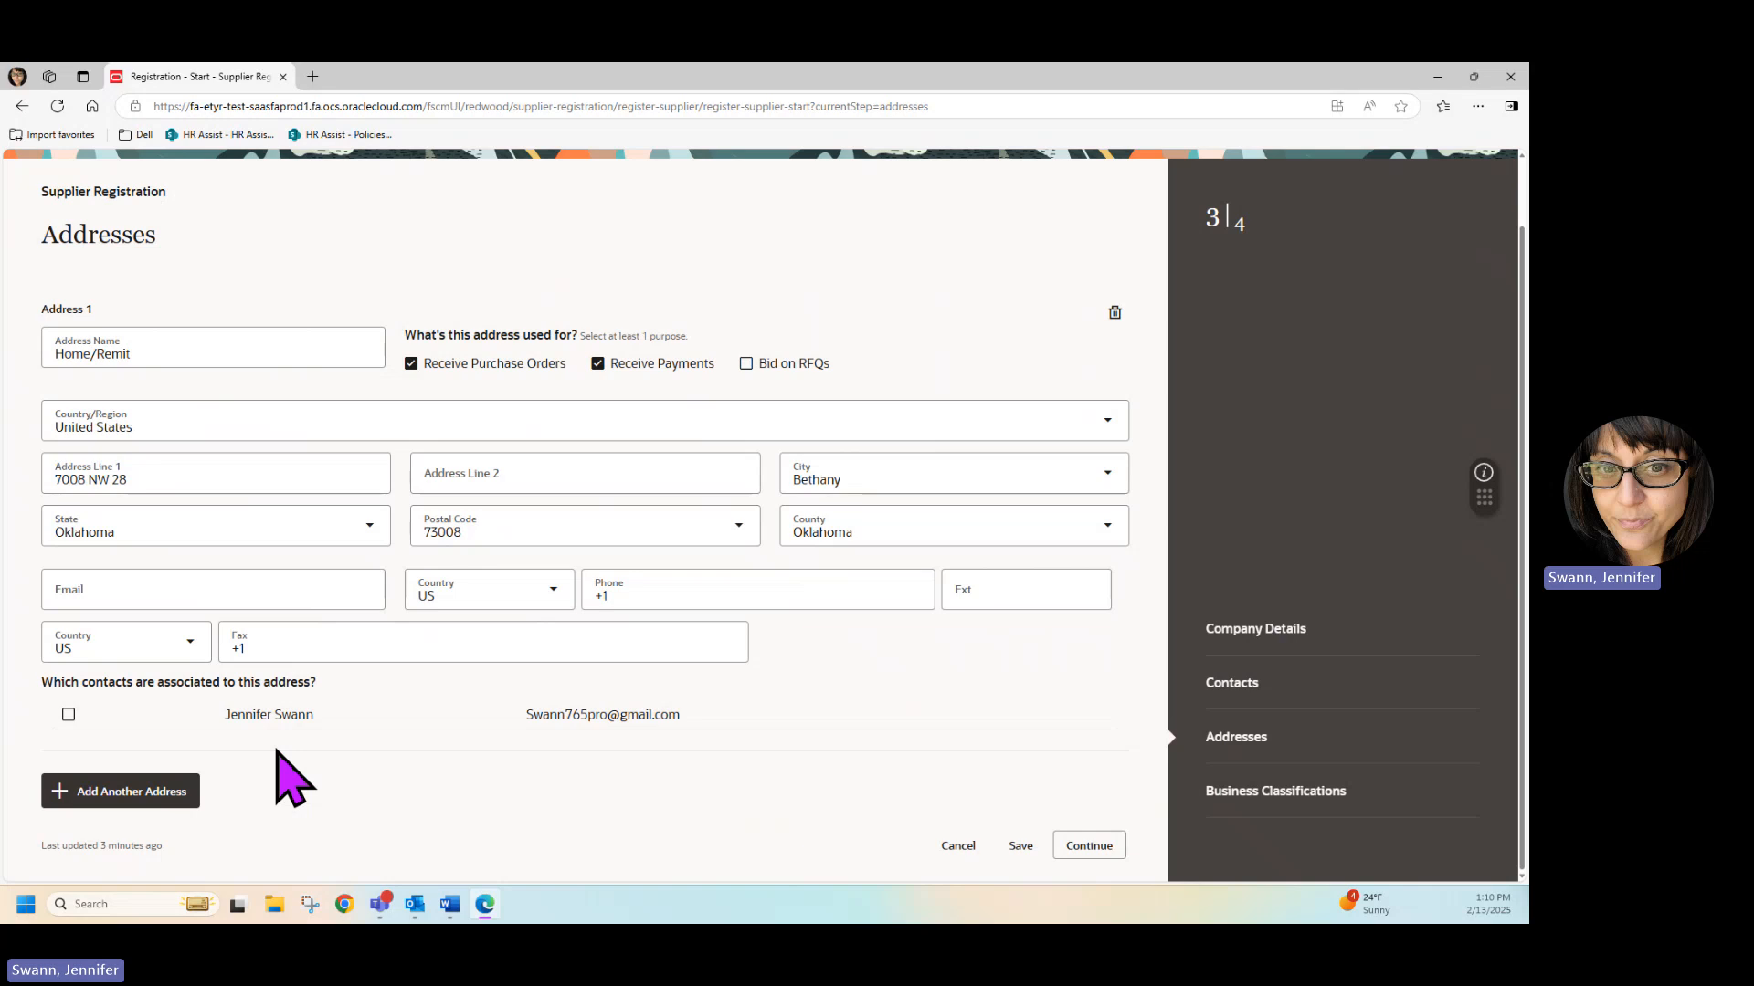
left_click(68, 716)
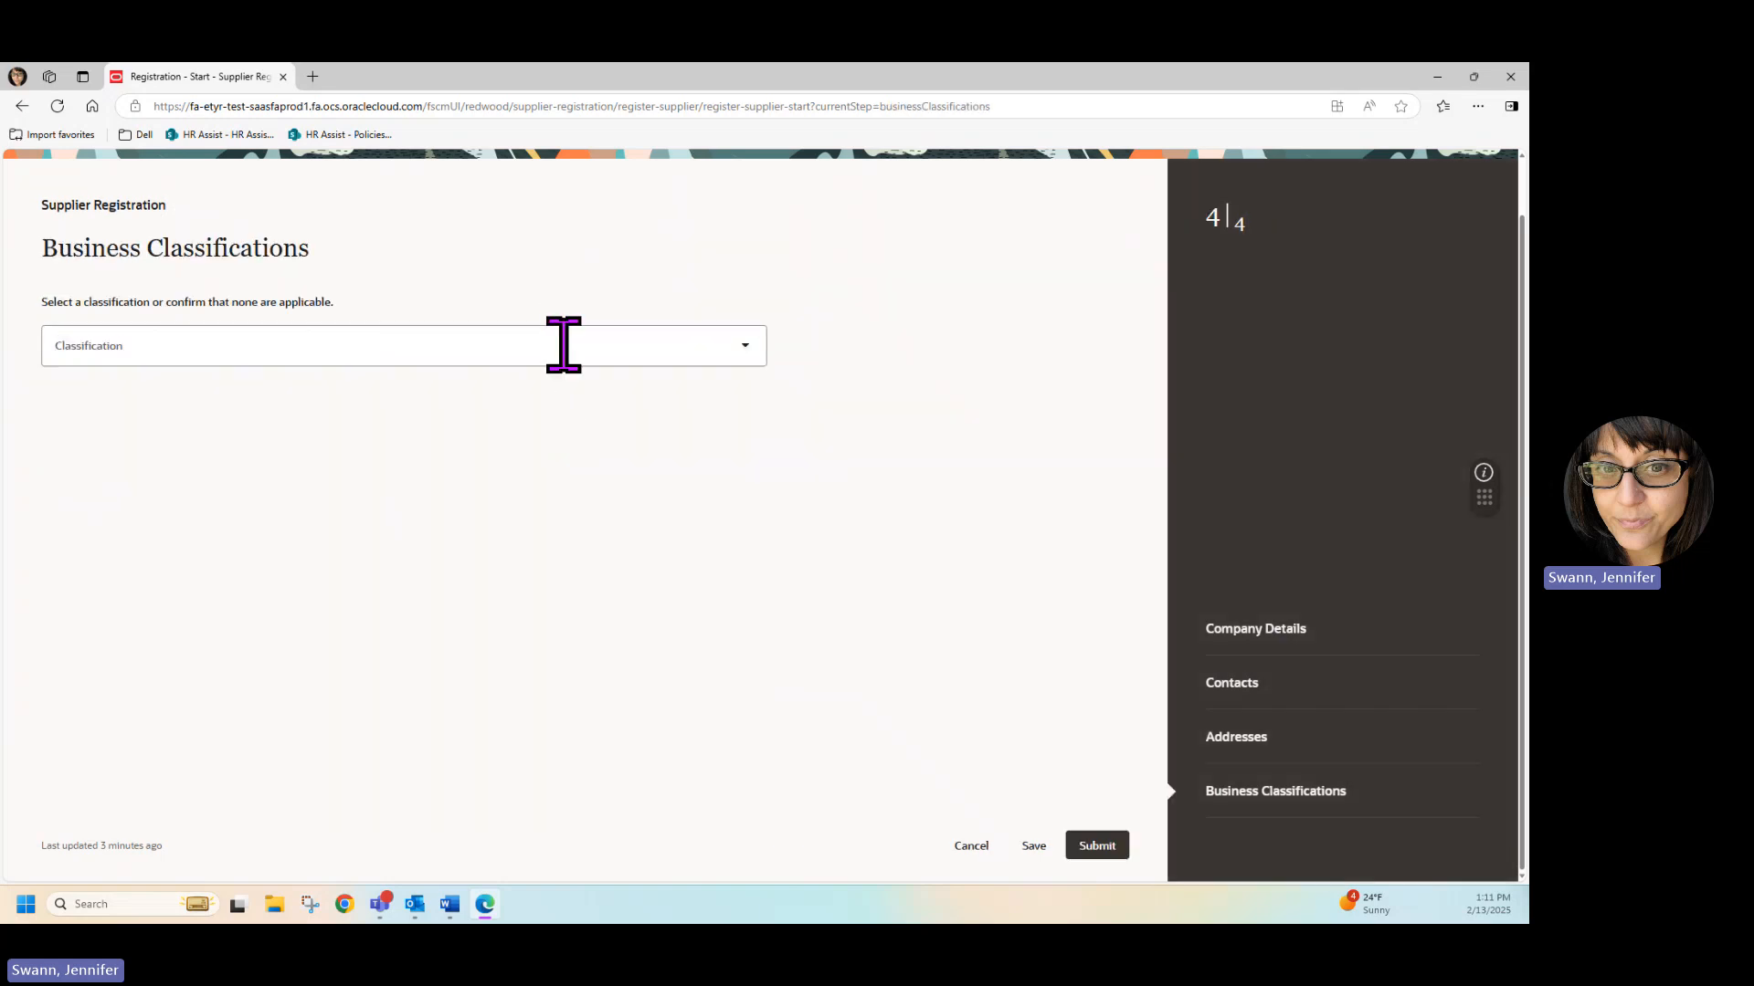
Add a Minority Owned business classification with Hispanic as the subclassification.
left_click(733, 352)
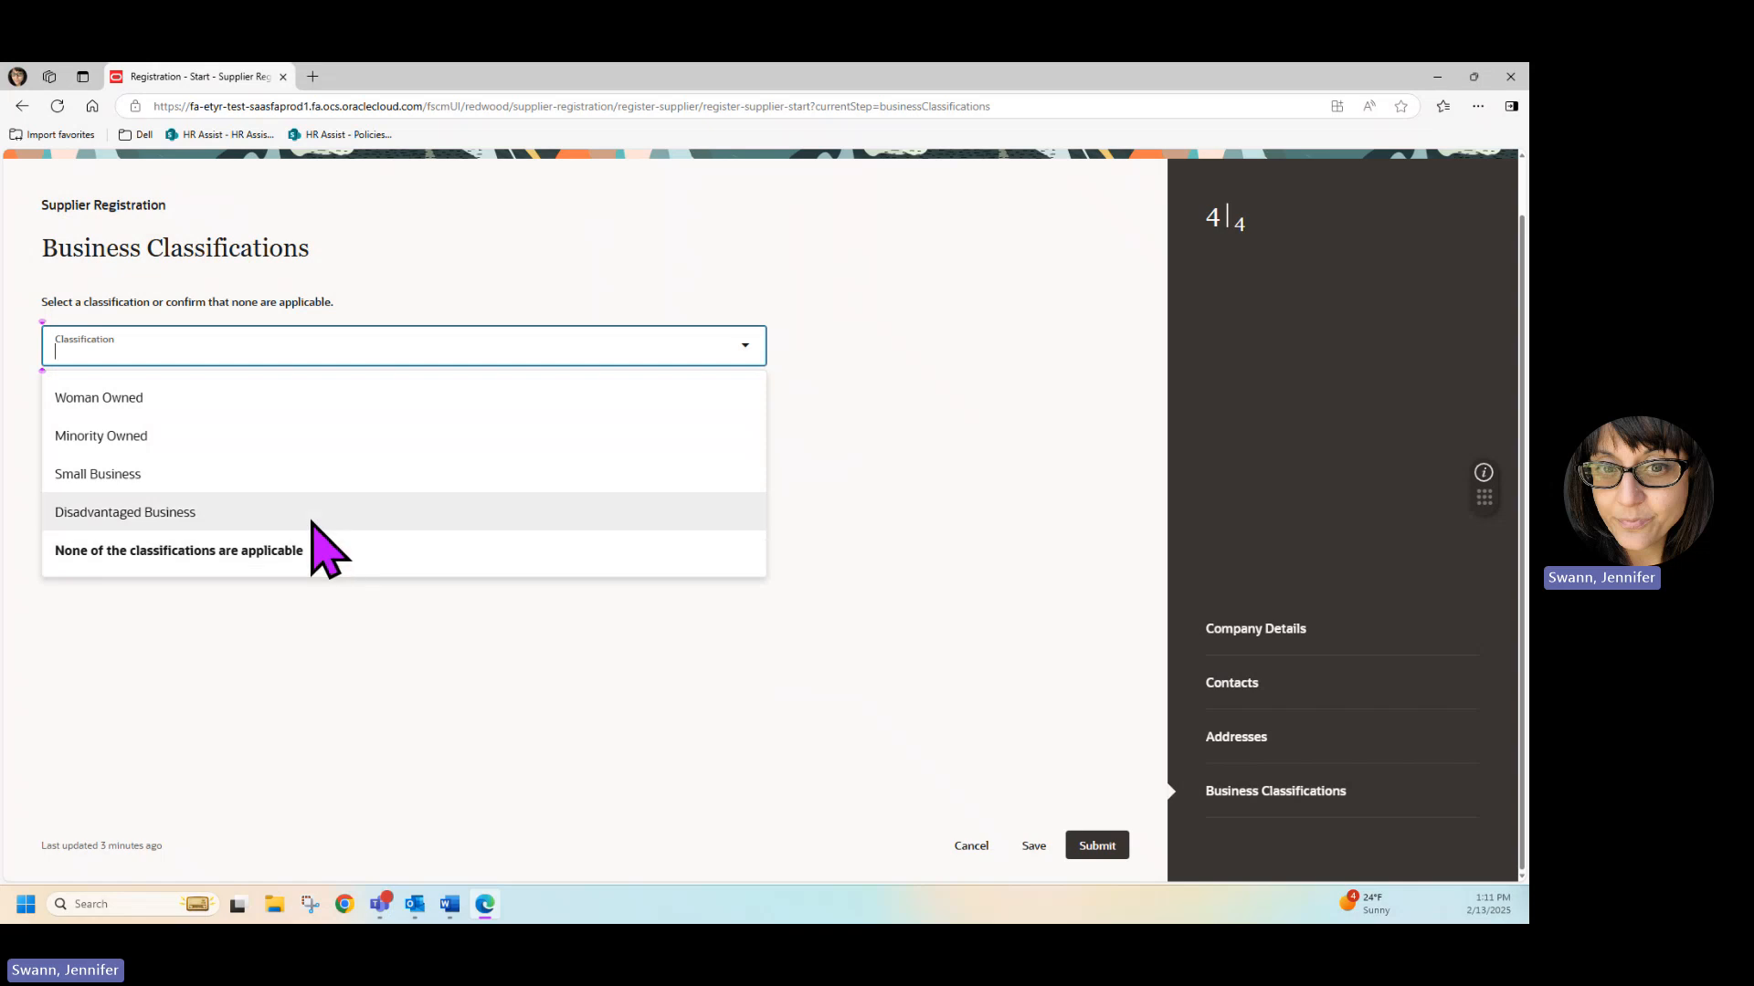
left_click(239, 448)
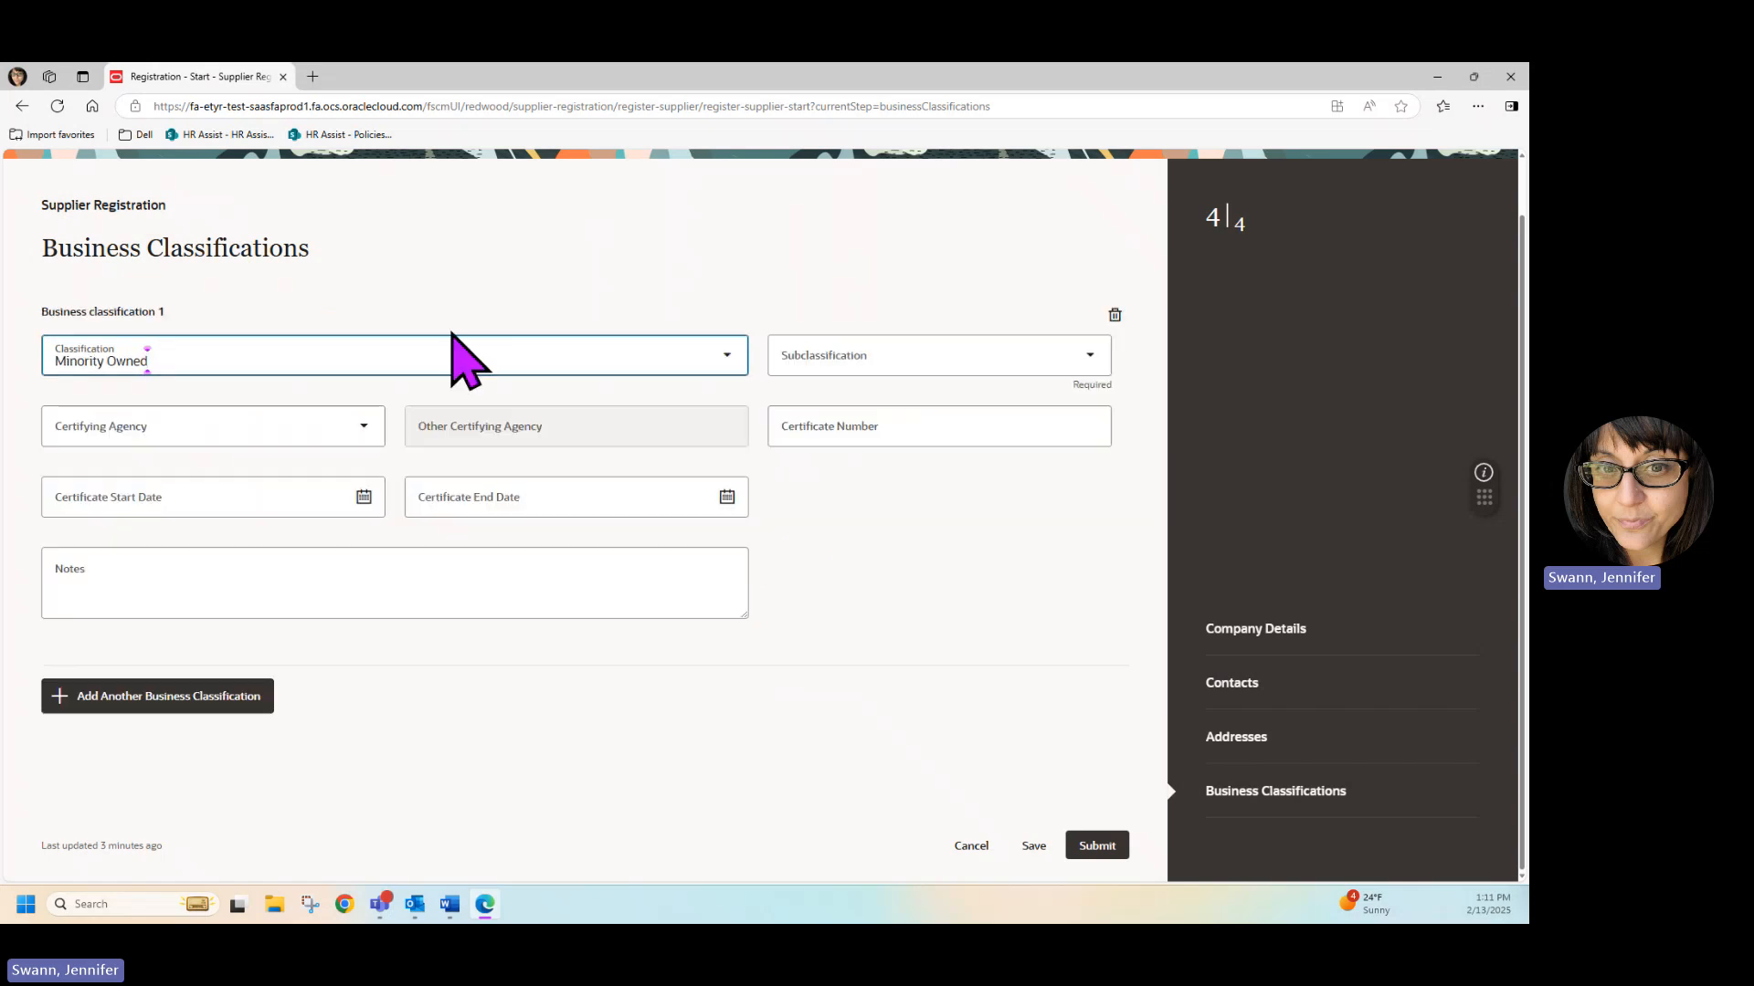
left_click(842, 355)
left_click(838, 524)
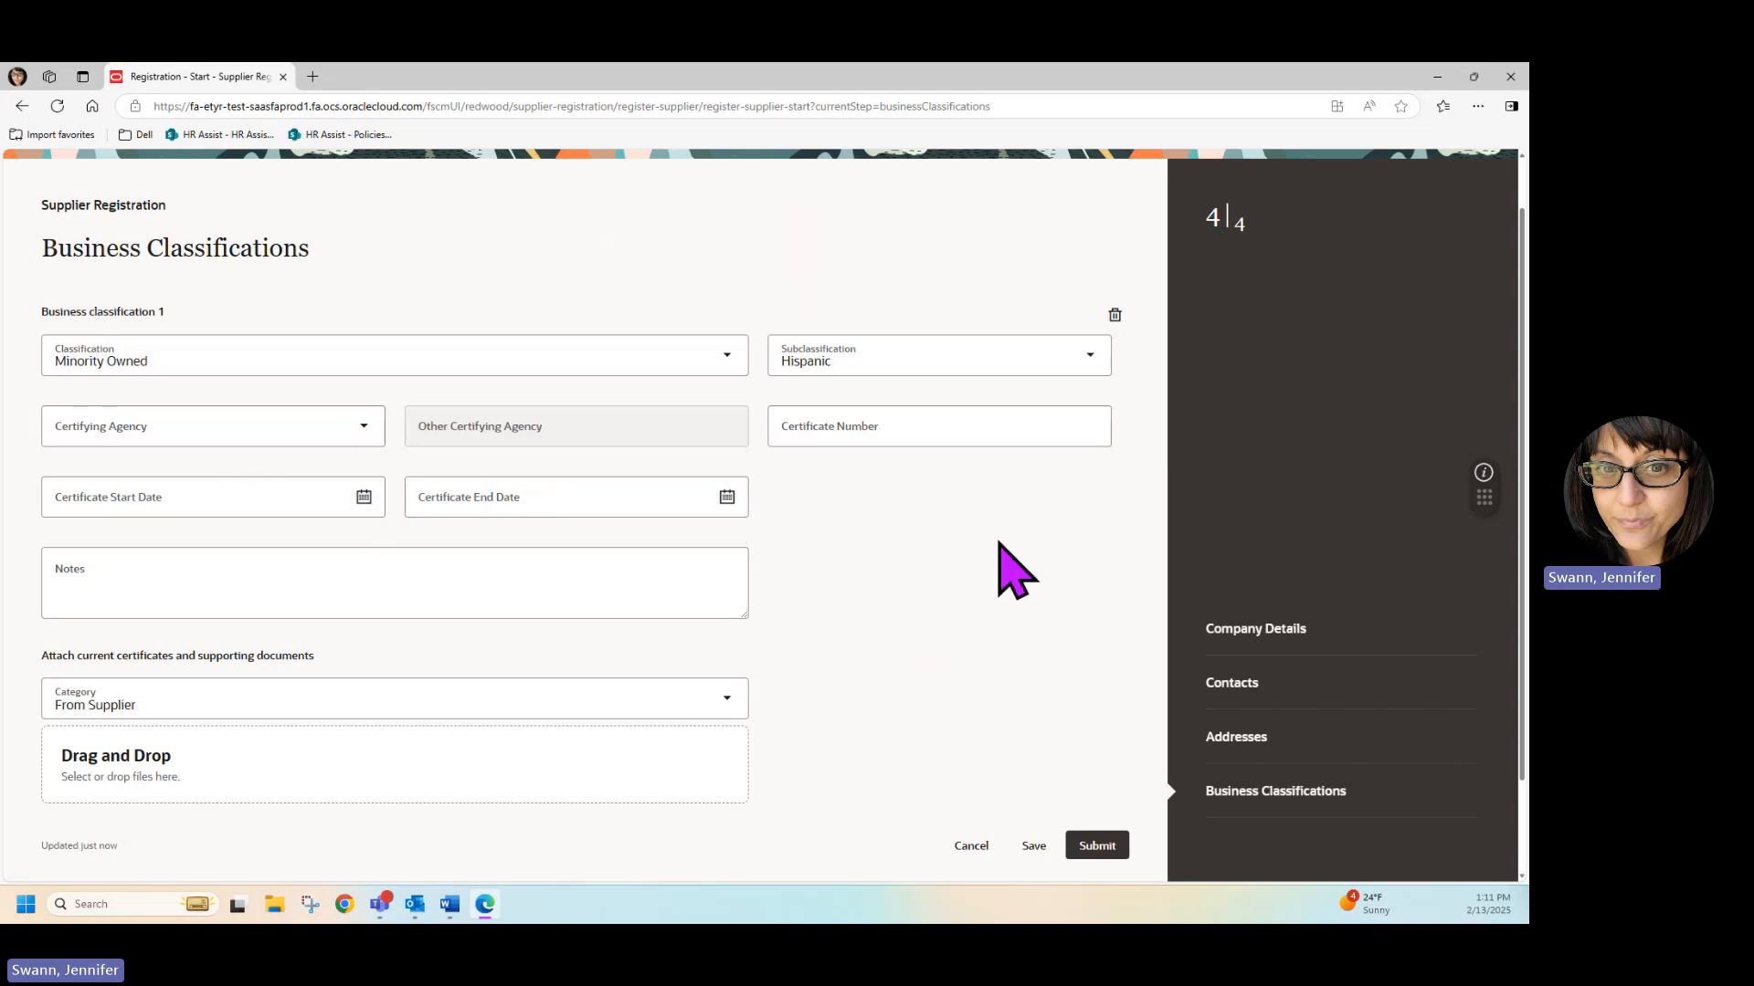
Check the business classification details and submit the supplier registration.
scroll(927, 631, "down", 1)
scroll(922, 631, "up", 1)
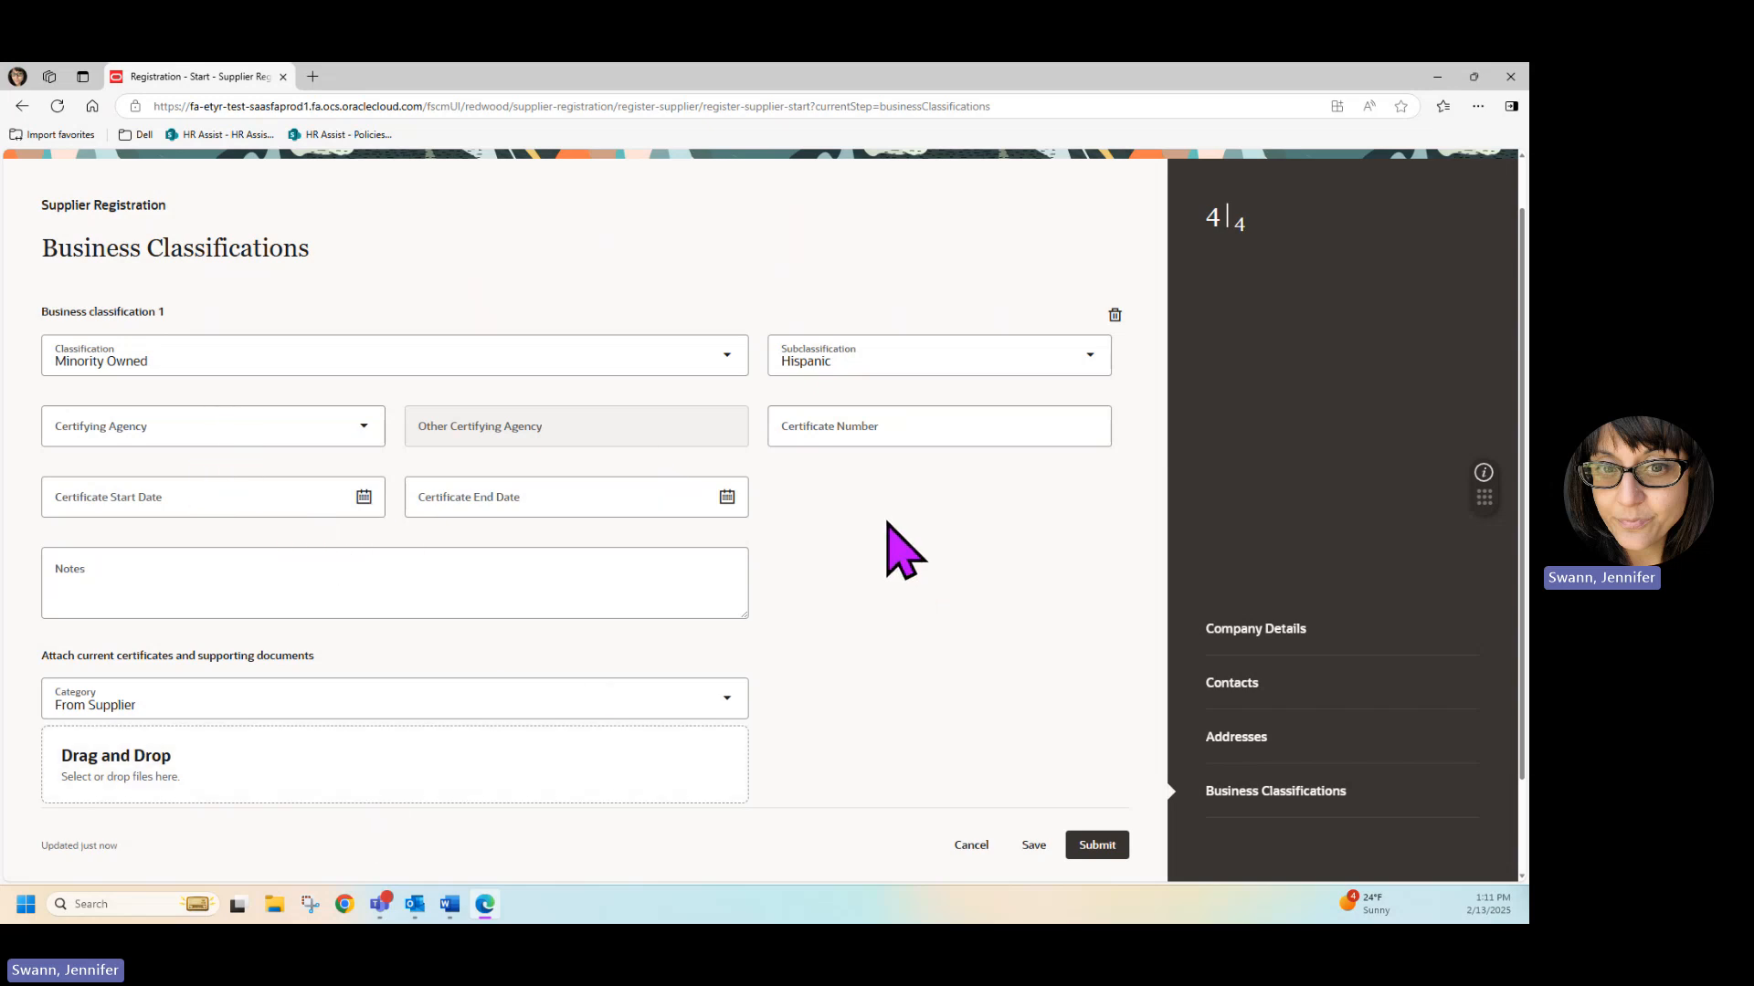
left_click(1092, 846)
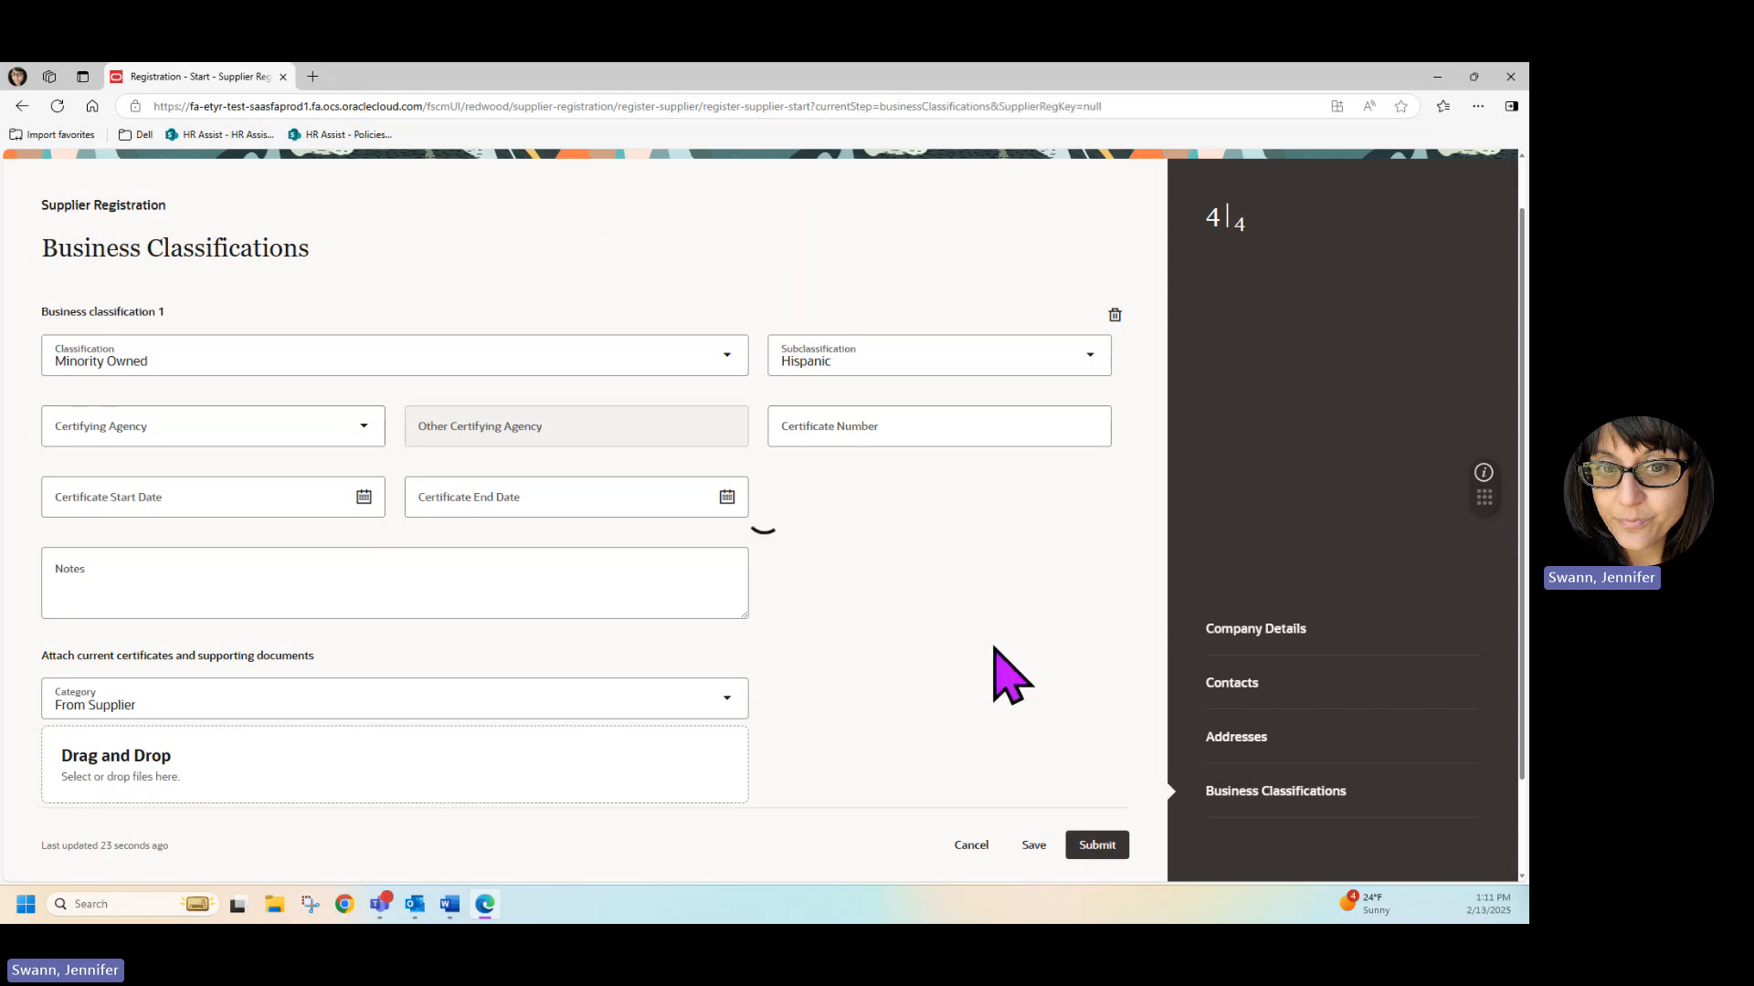